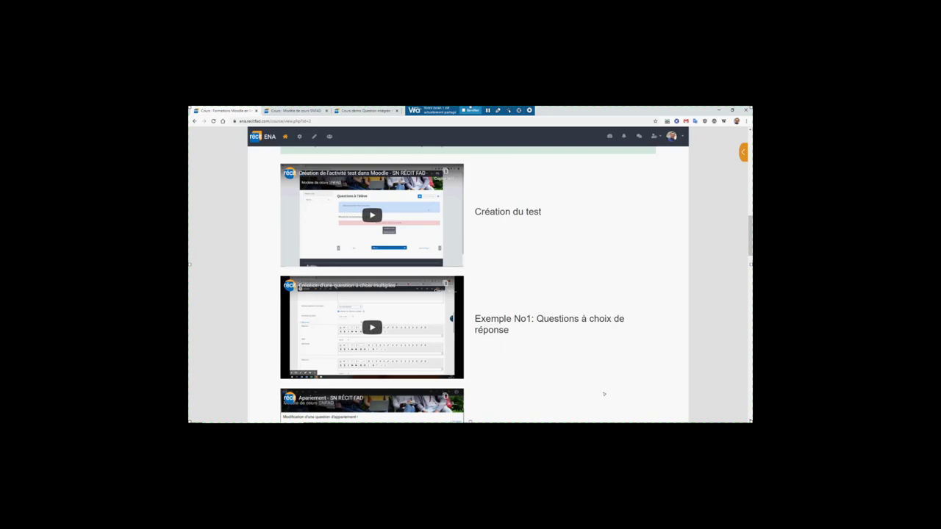
Step: Look back over the Formation 5 page and open the Accueil section of the Formations Moodle course
{"action": "scroll", "coordinate": [618, 331], "scroll_direction": "up", "scroll_amount": 4}
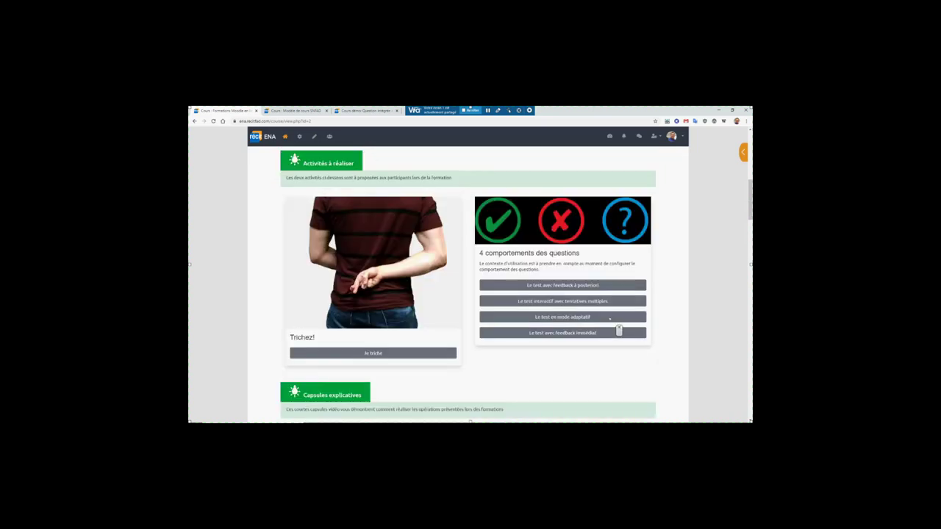
{"action": "scroll", "coordinate": [618, 329], "scroll_direction": "up", "scroll_amount": 3}
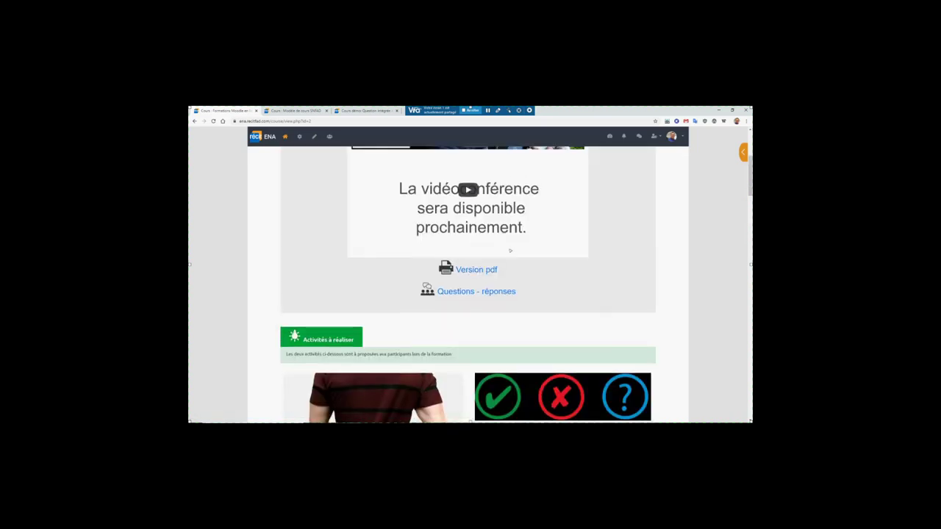
{"action": "scroll", "coordinate": [303, 253], "scroll_direction": "up", "scroll_amount": 3}
{"action": "scroll", "coordinate": [429, 234], "scroll_direction": "up", "scroll_amount": 2}
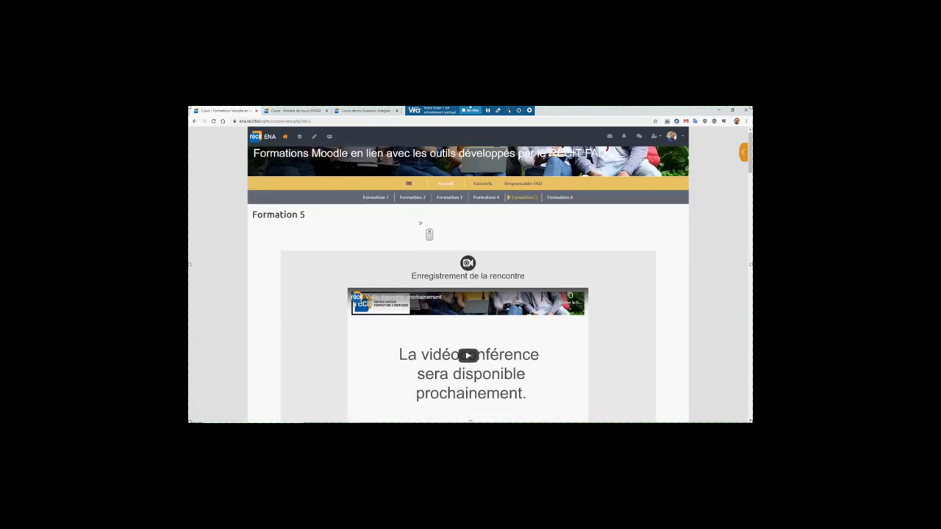
{"action": "scroll", "coordinate": [440, 220], "scroll_direction": "down", "scroll_amount": 1}
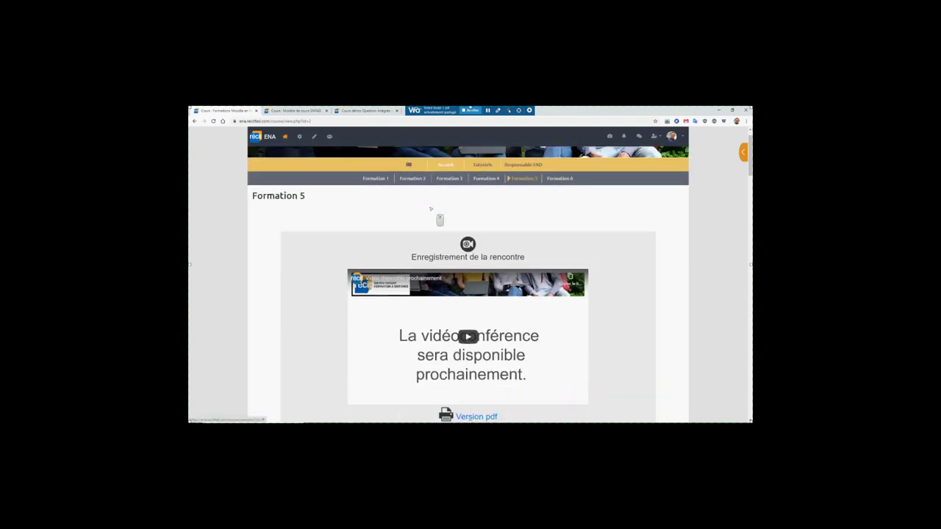
{"action": "left_click", "coordinate": [444, 166]}
{"action": "scroll", "coordinate": [443, 166], "scroll_direction": "down", "scroll_amount": 1}
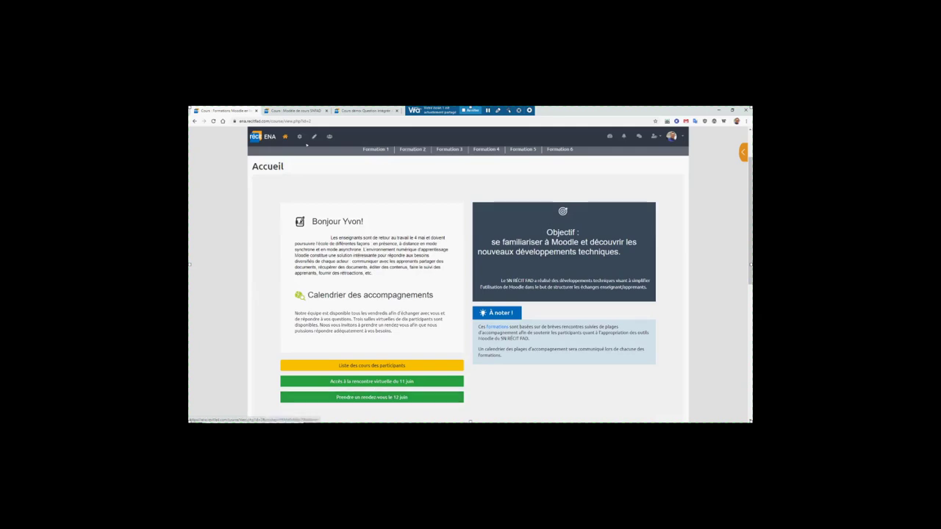
Step: Switch to the Modèle de cours SNFAD course and look over the Semaine 5 task list
{"action": "left_click", "coordinate": [293, 111]}
{"action": "scroll", "coordinate": [298, 290], "scroll_direction": "up", "scroll_amount": 1}
{"action": "scroll", "coordinate": [298, 289], "scroll_direction": "up", "scroll_amount": 2}
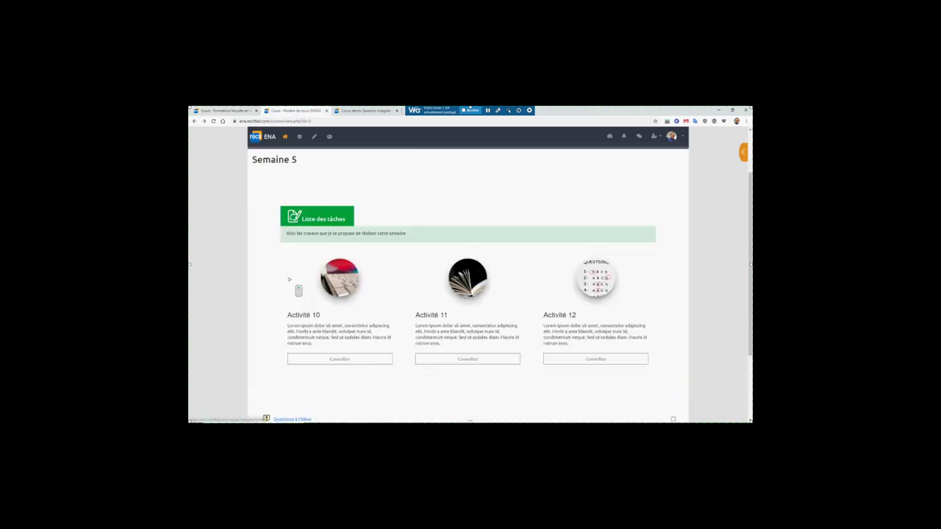
{"action": "scroll", "coordinate": [298, 281], "scroll_direction": "up", "scroll_amount": 2}
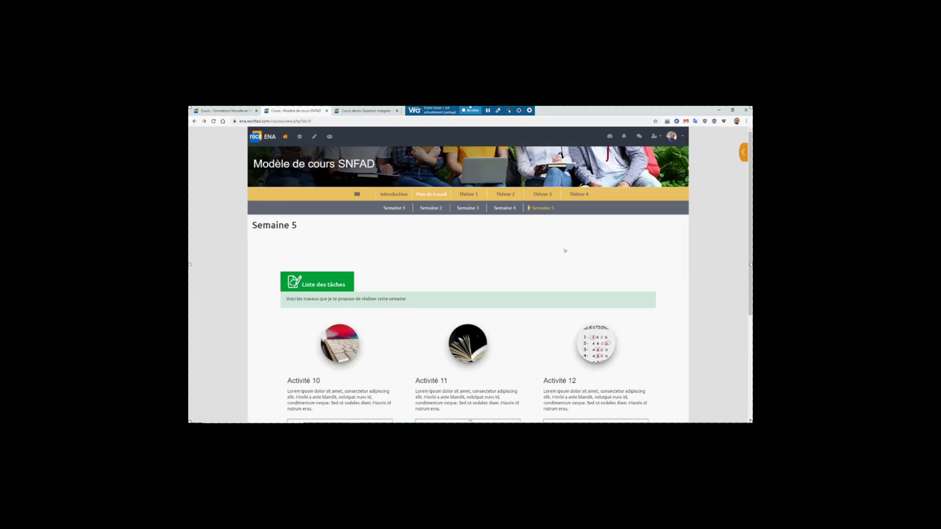
{"action": "scroll", "coordinate": [566, 256], "scroll_direction": "down", "scroll_amount": 1}
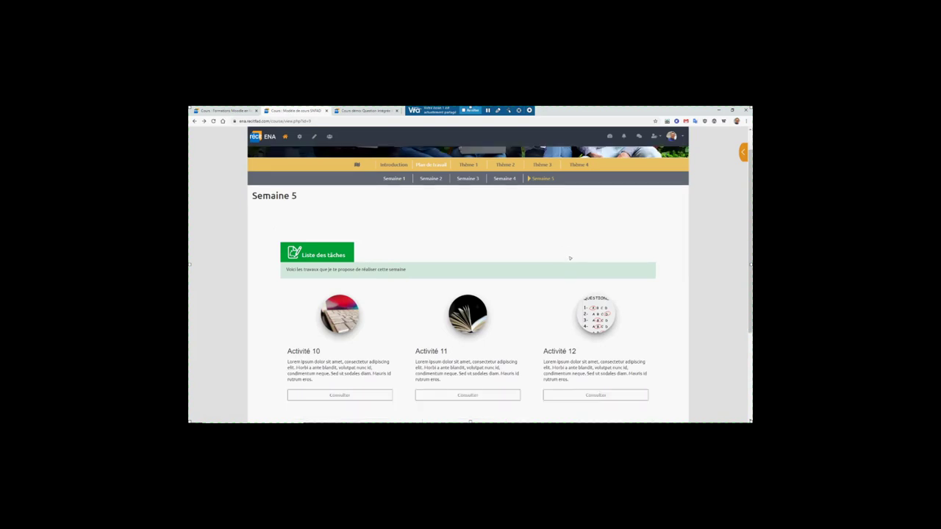
{"action": "scroll", "coordinate": [570, 258], "scroll_direction": "down", "scroll_amount": 1}
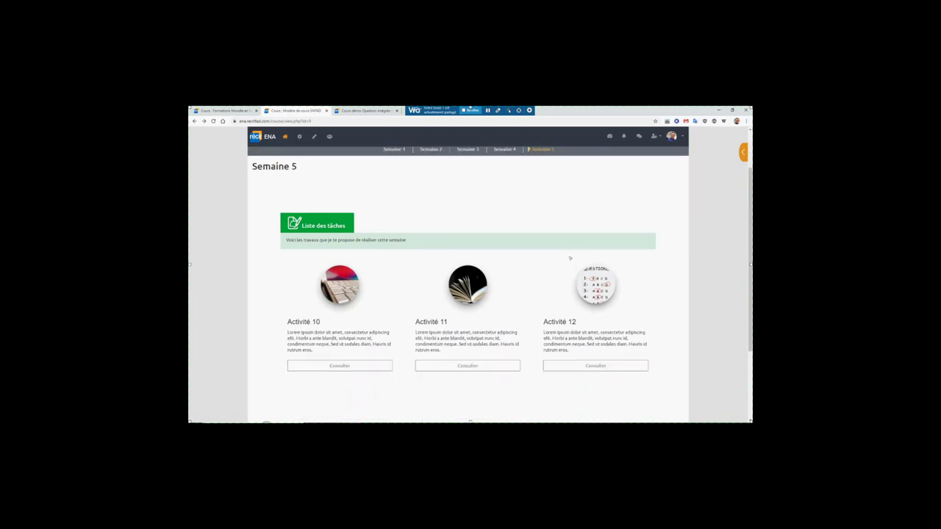
{"action": "scroll", "coordinate": [563, 256], "scroll_direction": "up", "scroll_amount": 2}
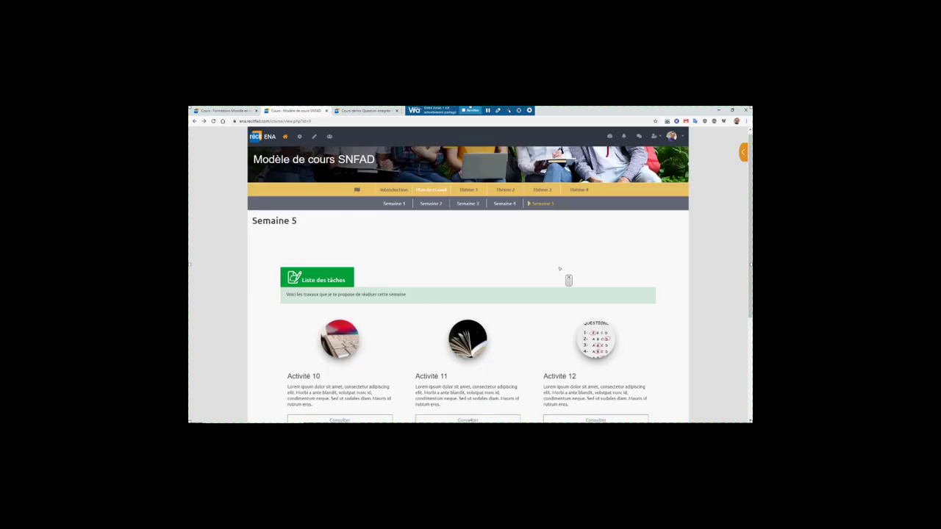
Step: Turn on editing for the Modèle de cours SNFAD course and review the questions in its question bank
{"action": "left_click", "coordinate": [320, 144]}
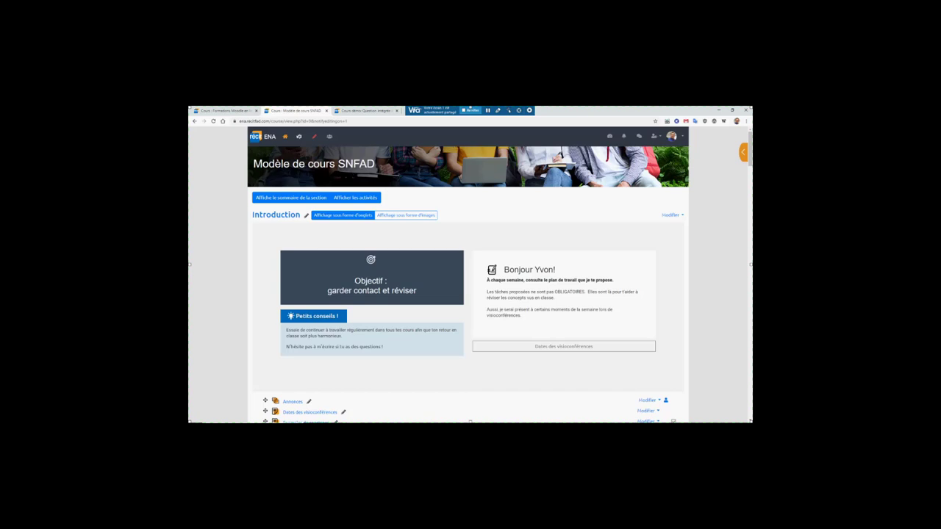
{"action": "left_click", "coordinate": [300, 136]}
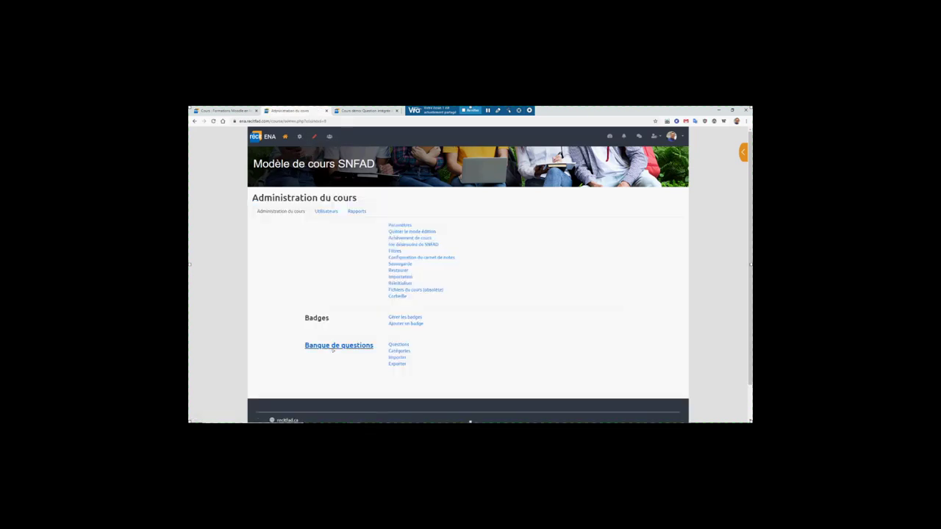
{"action": "left_click", "coordinate": [398, 345]}
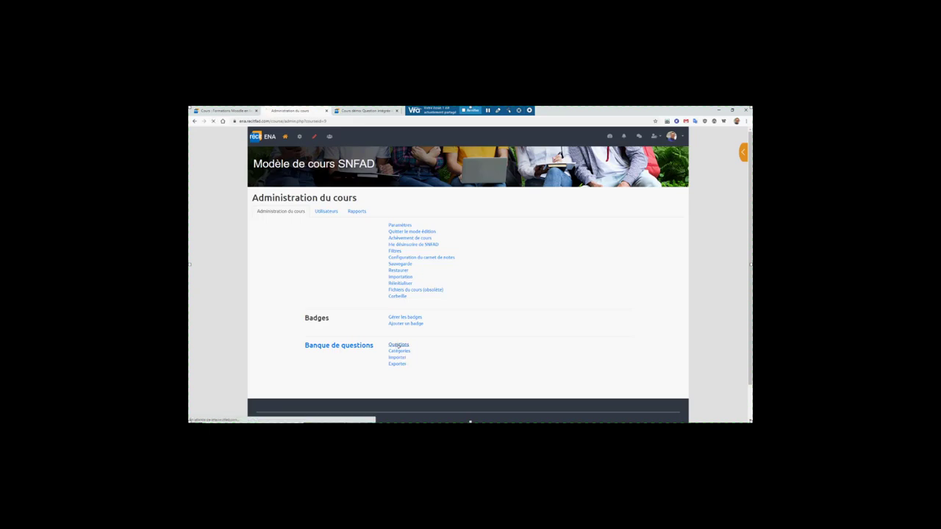
{"action": "scroll", "coordinate": [412, 353], "scroll_direction": "down", "scroll_amount": 1}
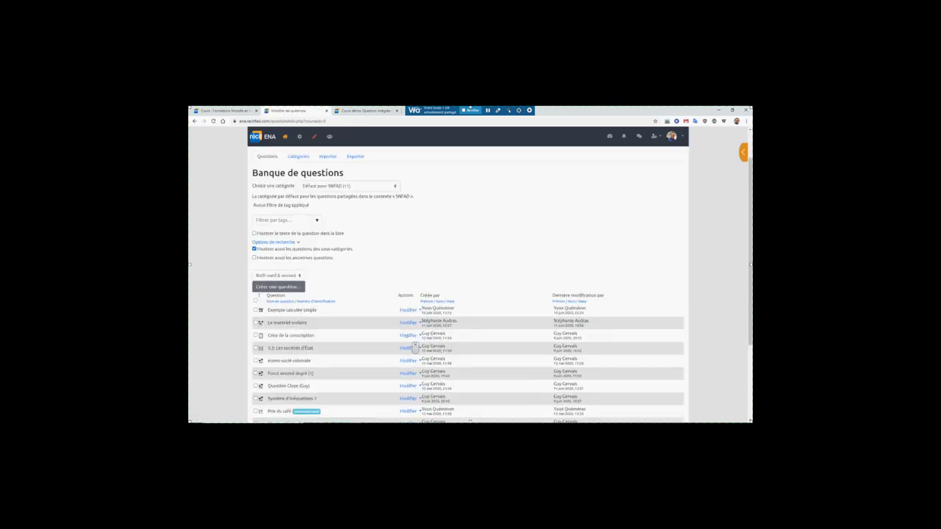
{"action": "scroll", "coordinate": [411, 346], "scroll_direction": "down", "scroll_amount": 1}
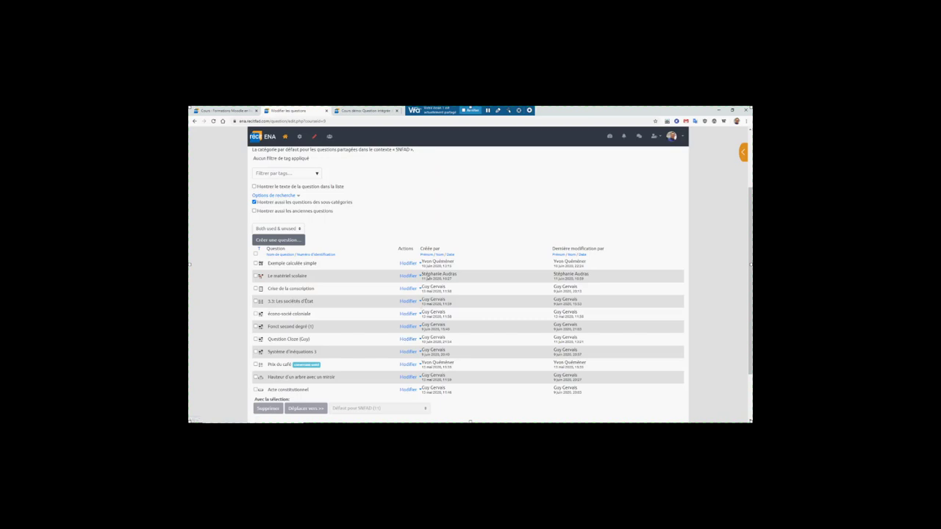
{"action": "middle_click", "coordinate": [414, 244]}
{"action": "middle_click", "coordinate": [403, 233]}
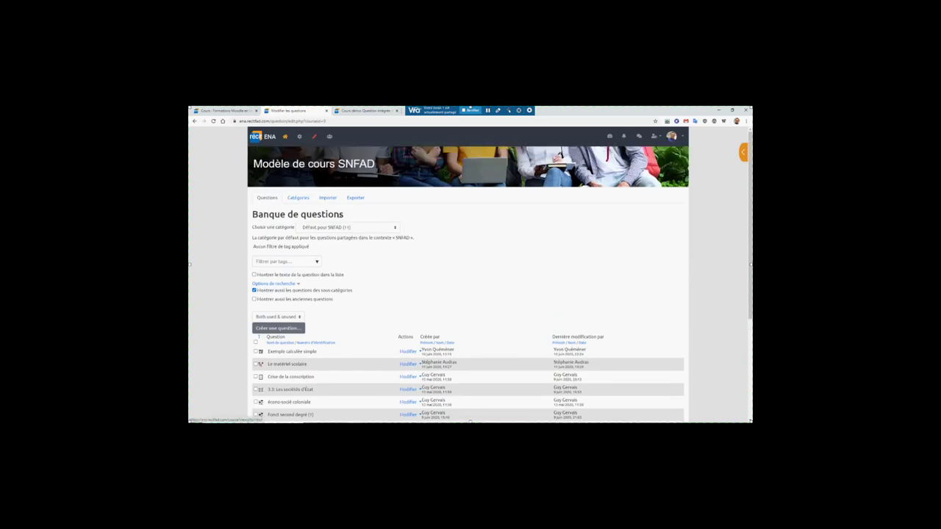
Step: Return to the course home page and add a Test activity to the Semaine 5 section
{"action": "left_click", "coordinate": [285, 137]}
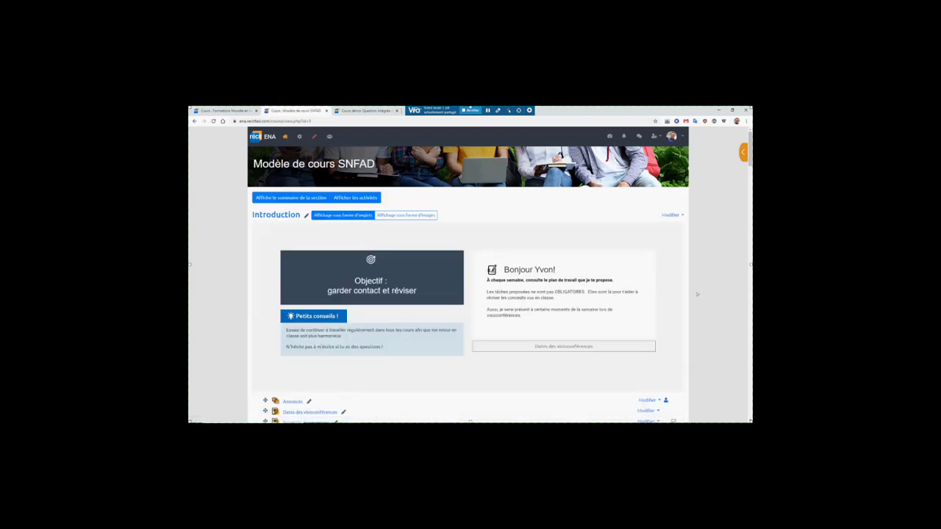
{"action": "scroll", "coordinate": [697, 294], "scroll_direction": "down", "scroll_amount": 15}
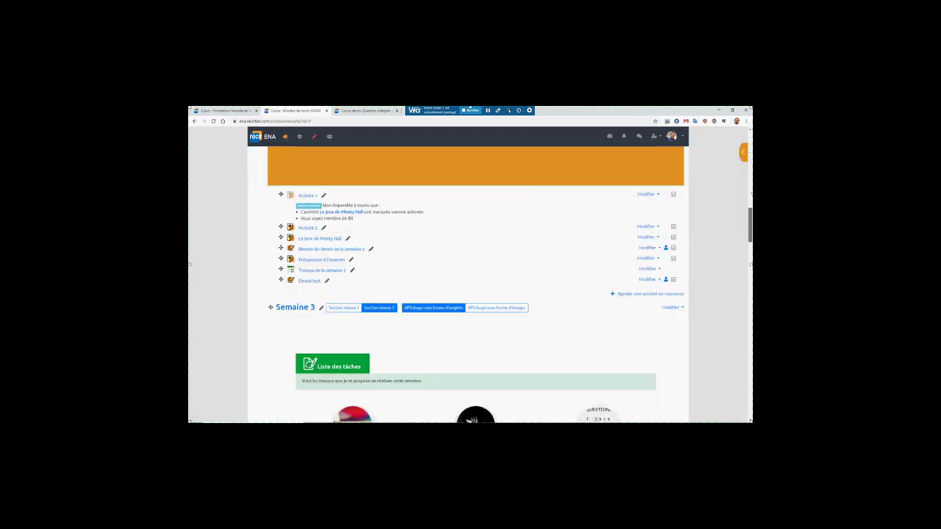
{"action": "scroll", "coordinate": [476, 280], "scroll_direction": "down", "scroll_amount": 15}
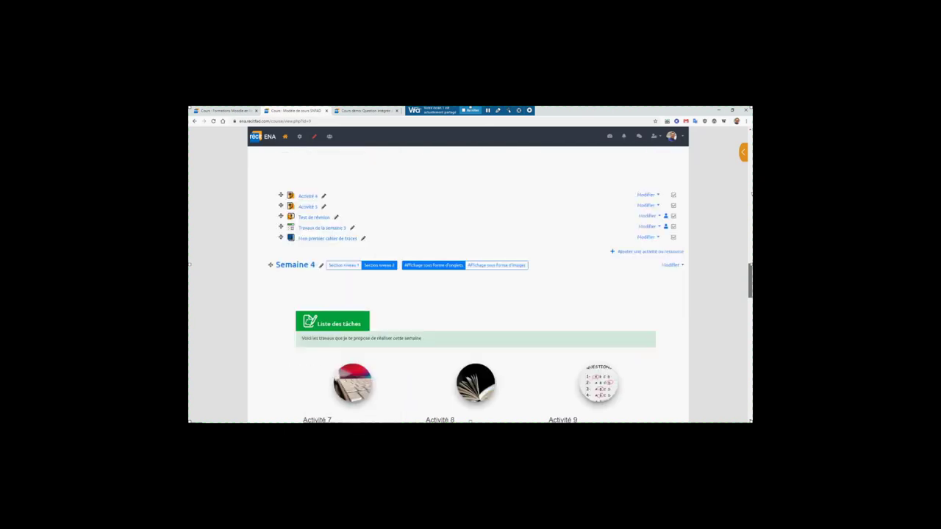
{"action": "scroll", "coordinate": [471, 280], "scroll_direction": "down", "scroll_amount": 10}
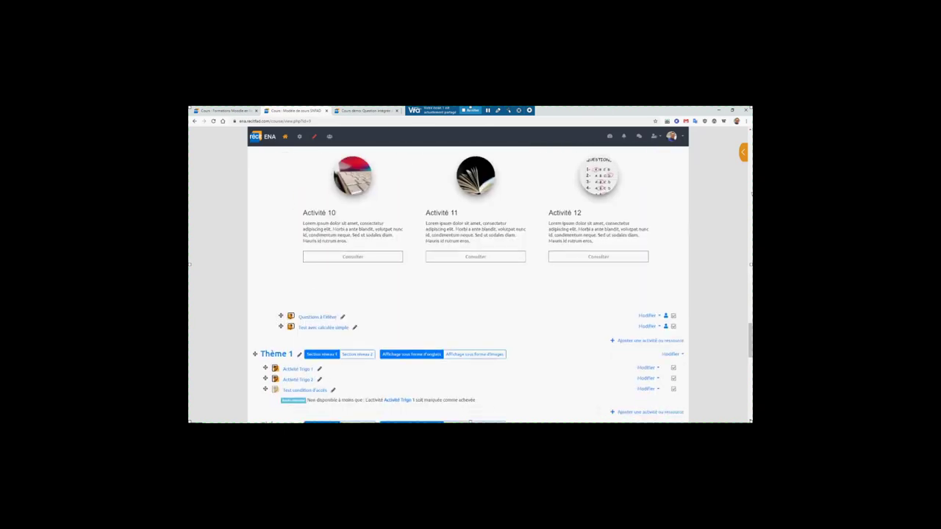
{"action": "left_click", "coordinate": [634, 342]}
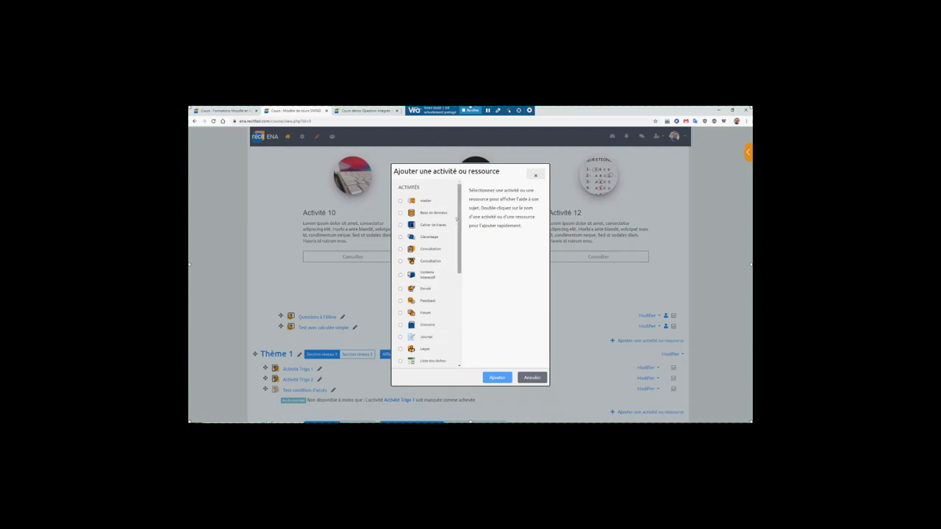
{"action": "left_click_drag", "start_coordinate": [460, 229], "coordinate": [462, 277]}
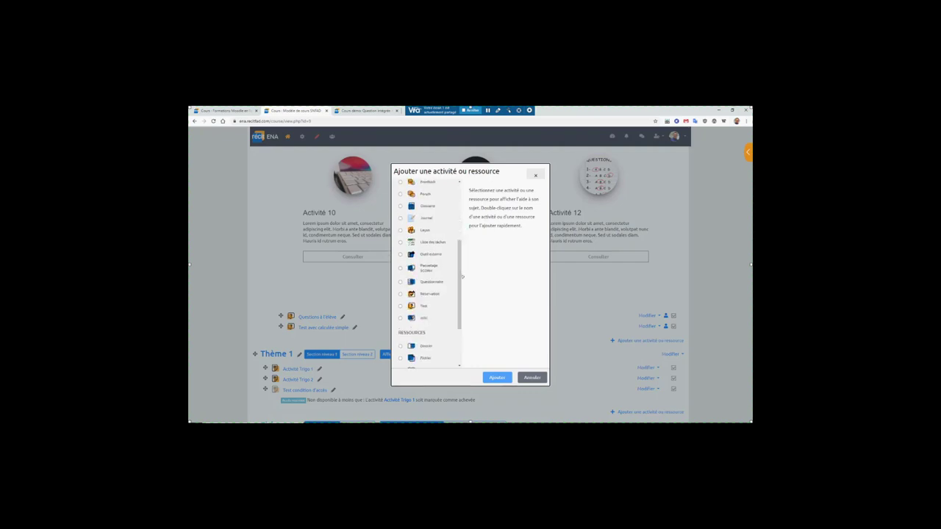
{"action": "left_click", "coordinate": [401, 307]}
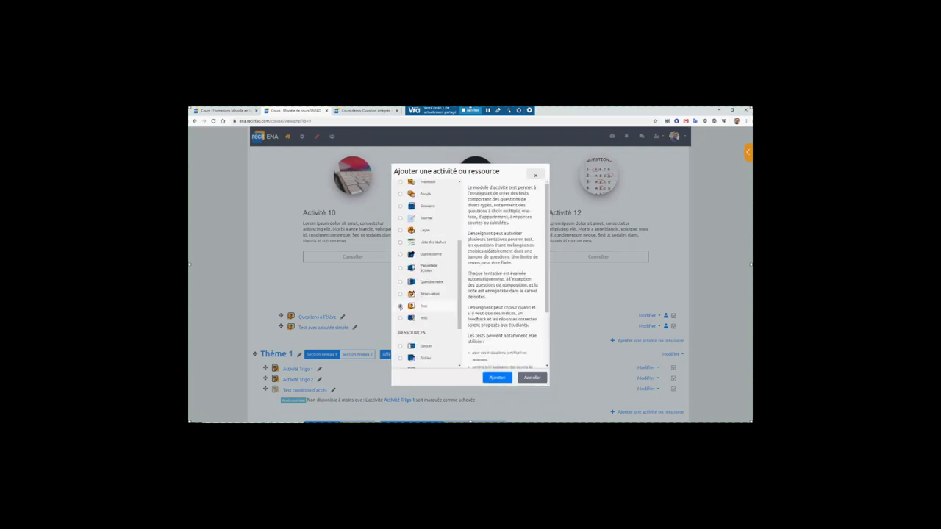
{"action": "left_click", "coordinate": [497, 377]}
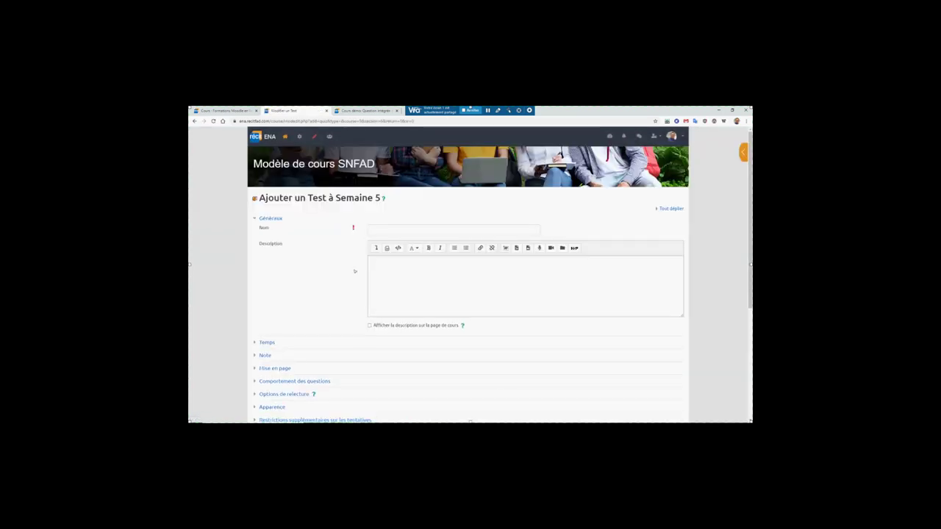
Step: Name the new test "Exemple de test", keep the default settings, and save and display it
{"action": "left_click", "coordinate": [383, 232]}
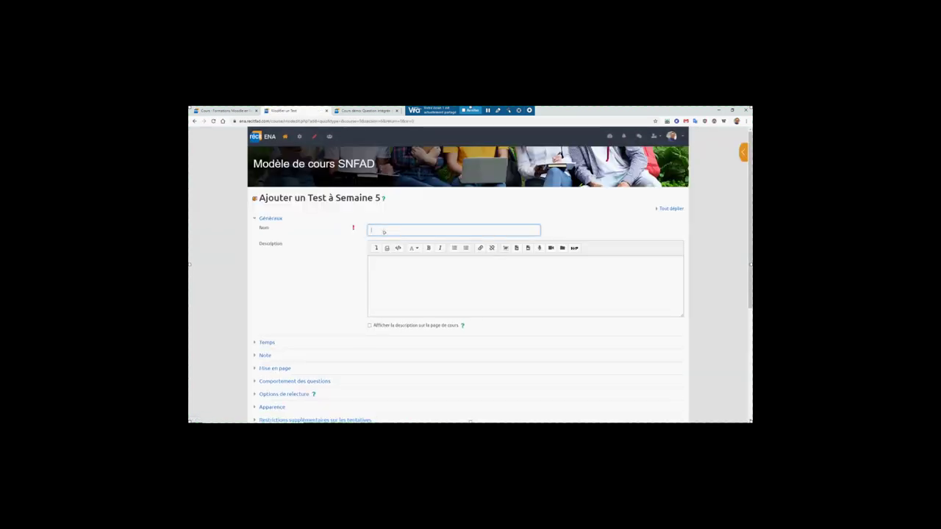
{"action": "type", "text": "Q"}
{"action": "type", "text": "xemple de e"}
{"action": "scroll", "coordinate": [324, 278], "scroll_direction": "down", "scroll_amount": 3}
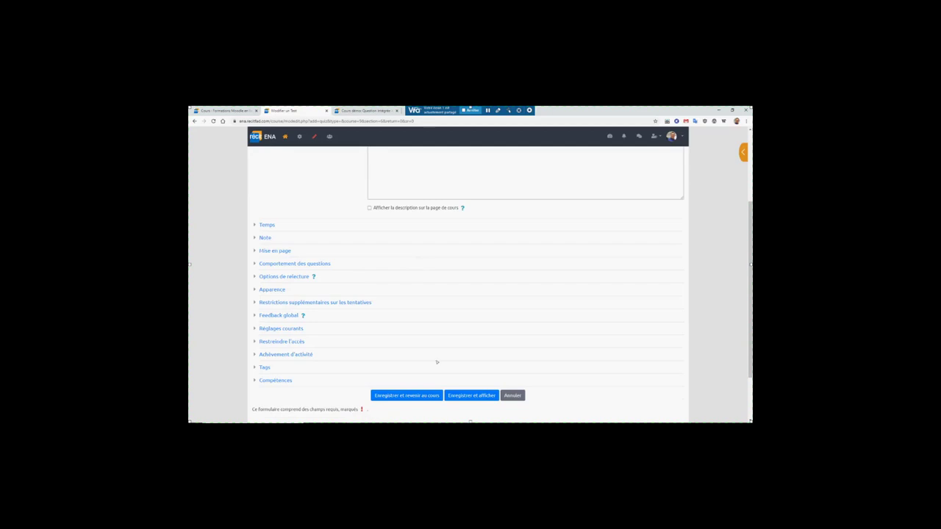
{"action": "left_click", "coordinate": [463, 397]}
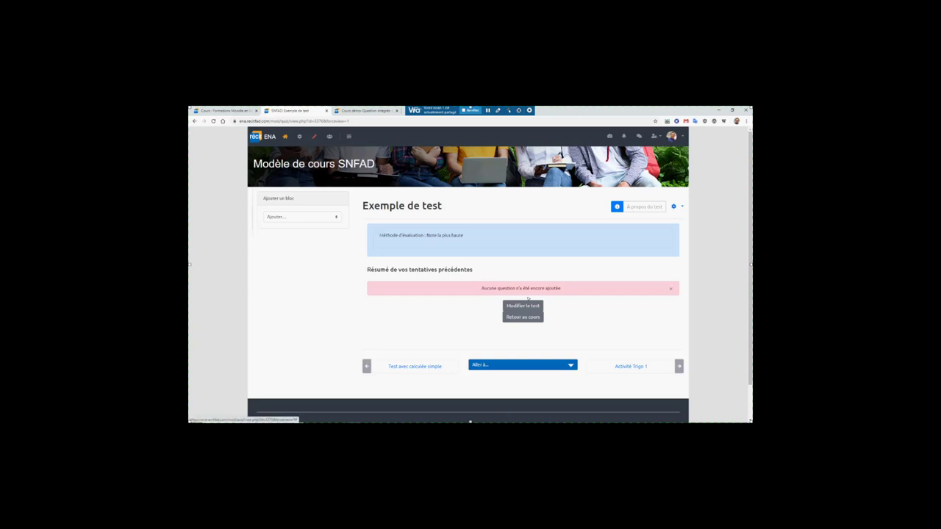
Step: Open the question editing page of the Exemple de test activity from its settings options
{"action": "key", "text": "Tab"}
{"action": "key", "text": "Return"}
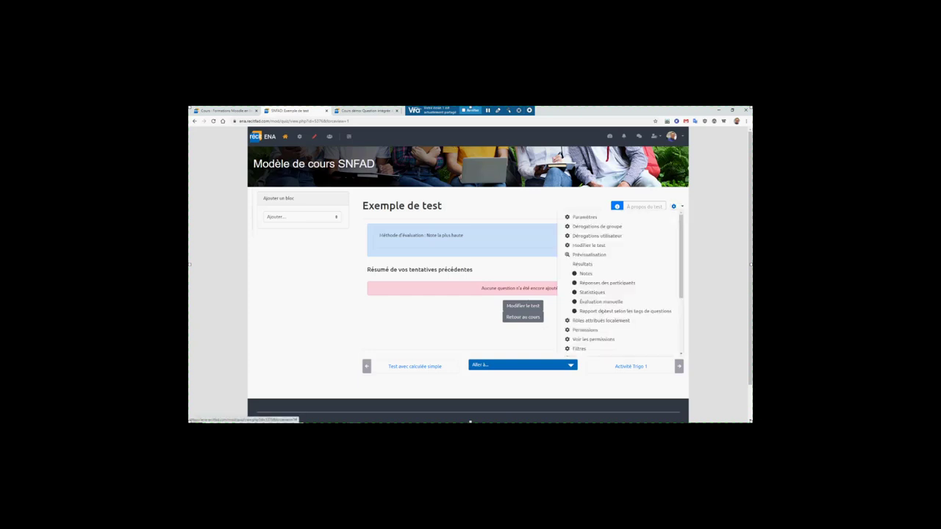
{"action": "key", "text": "Down"}
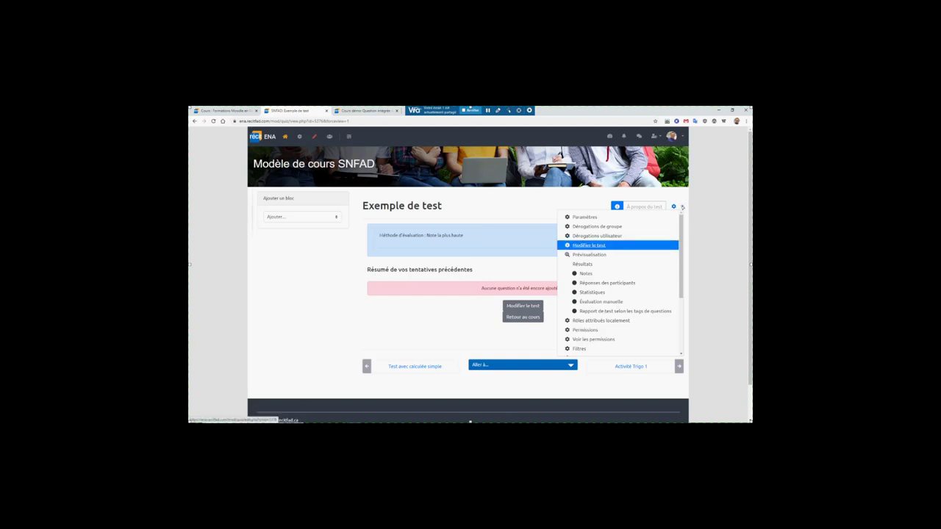
{"action": "left_click", "coordinate": [592, 248]}
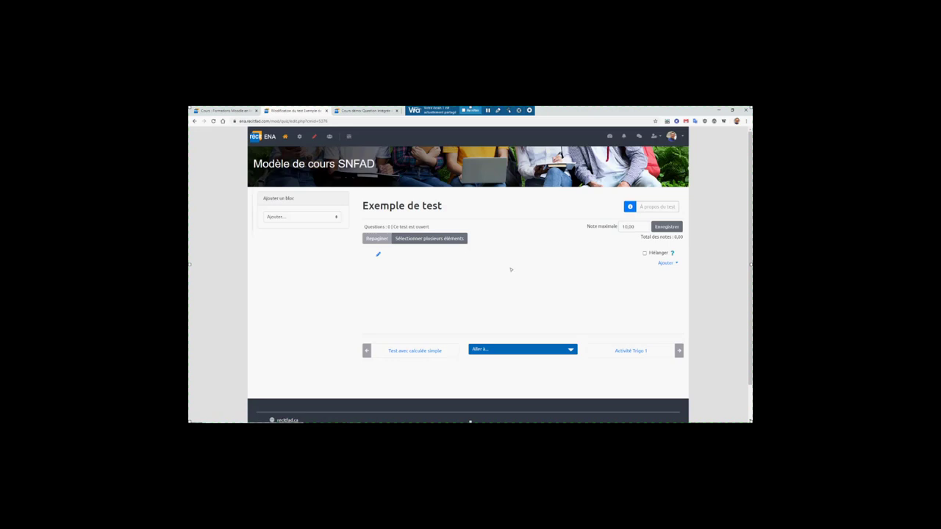
Step: Add the Question Cloze and Prix du café questions from the question bank to the test
{"action": "left_click", "coordinate": [667, 262]}
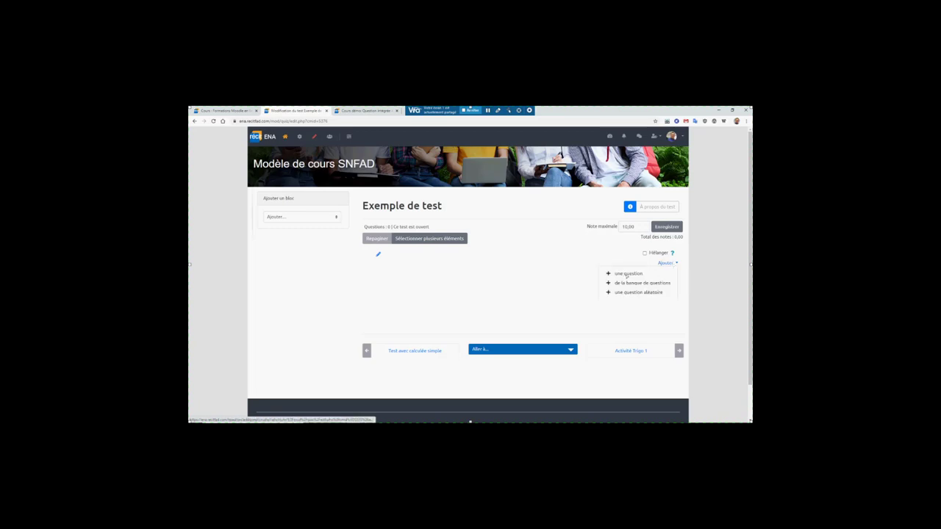
{"action": "left_click", "coordinate": [626, 275]}
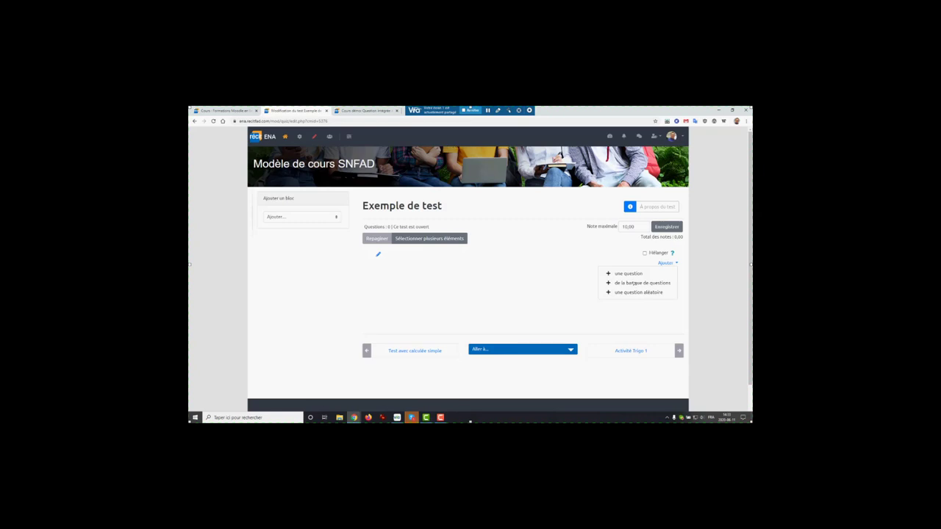
{"action": "left_click", "coordinate": [636, 283]}
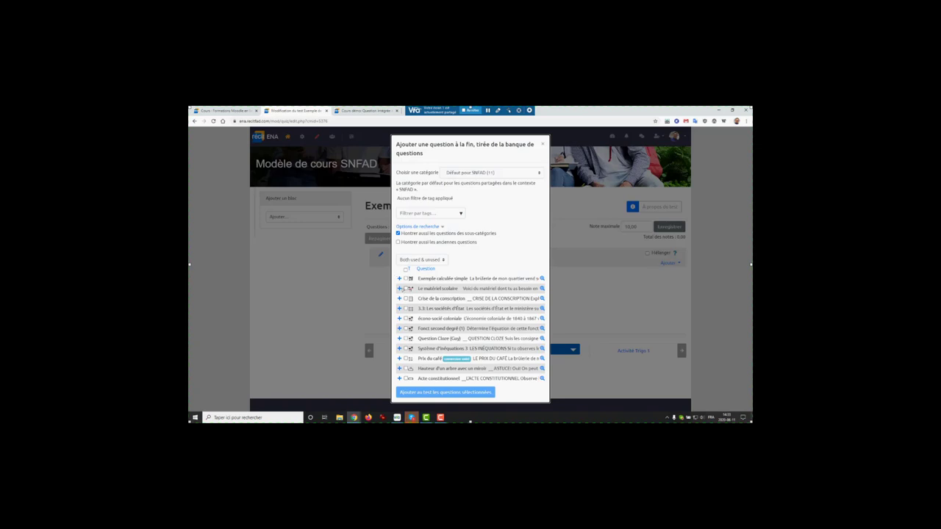
{"action": "left_click", "coordinate": [406, 338]}
{"action": "left_click", "coordinate": [406, 358]}
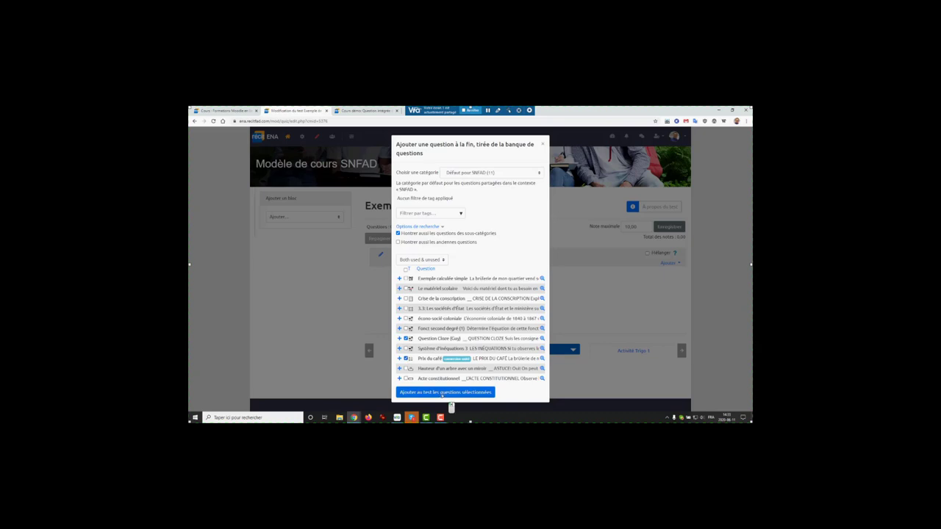
{"action": "left_click", "coordinate": [442, 393]}
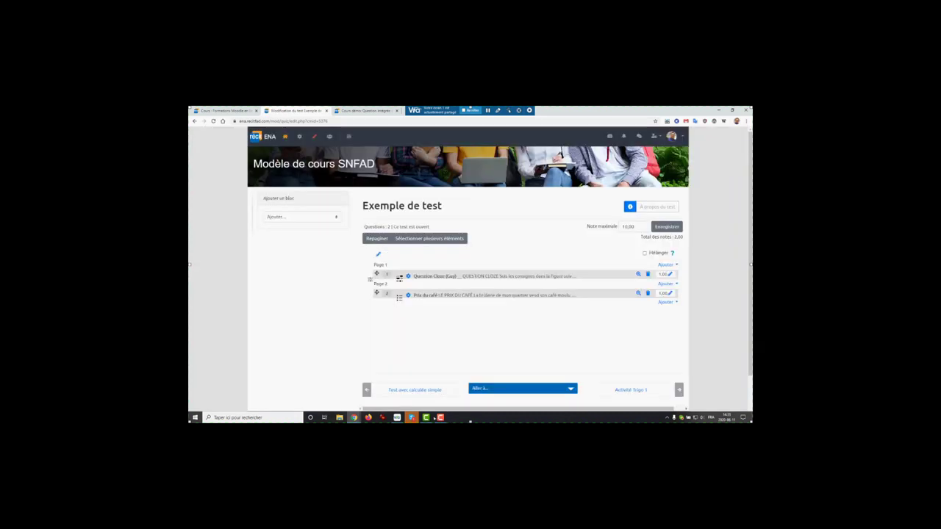
Step: Save the test's maximum grade and return to the Semaine 5 section of the course's Plan de travail
{"action": "left_click", "coordinate": [673, 229]}
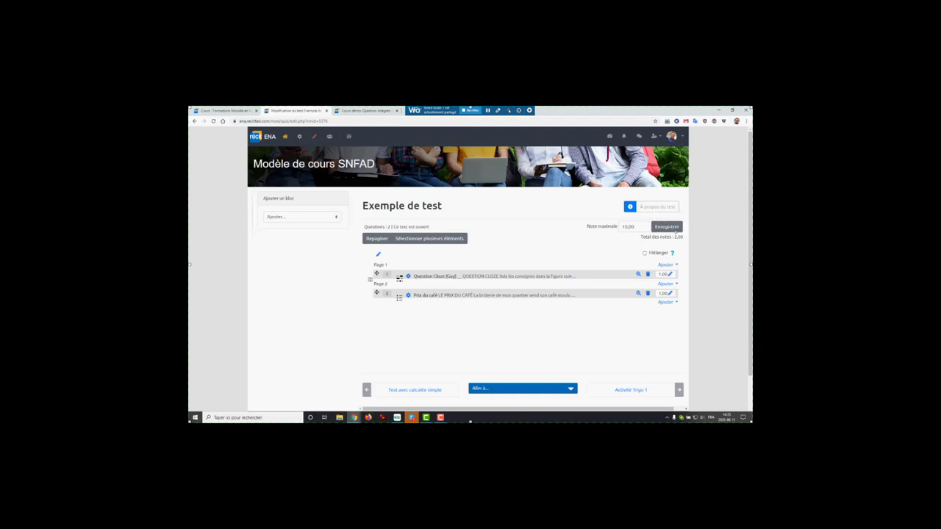
{"action": "left_click", "coordinate": [286, 136]}
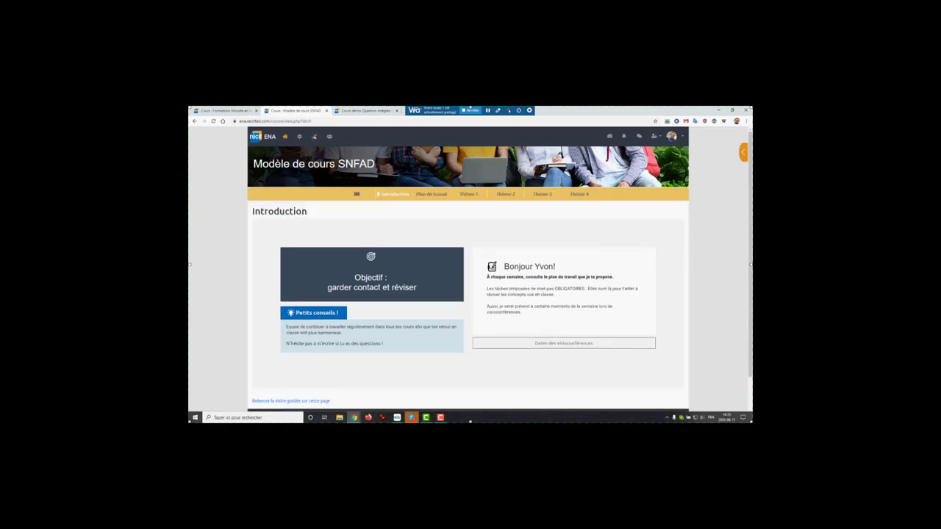
{"action": "left_click", "coordinate": [431, 195]}
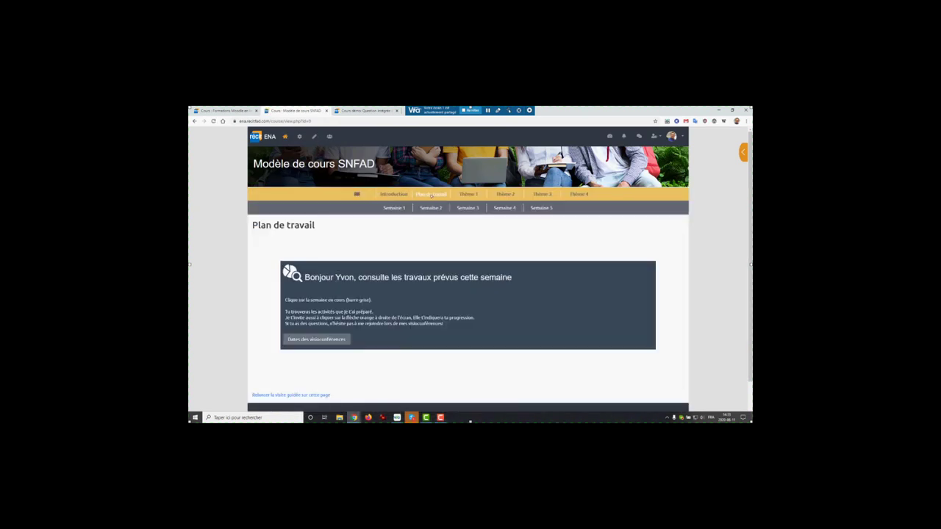
{"action": "left_click", "coordinate": [542, 209]}
{"action": "scroll", "coordinate": [553, 234], "scroll_direction": "down", "scroll_amount": 5}
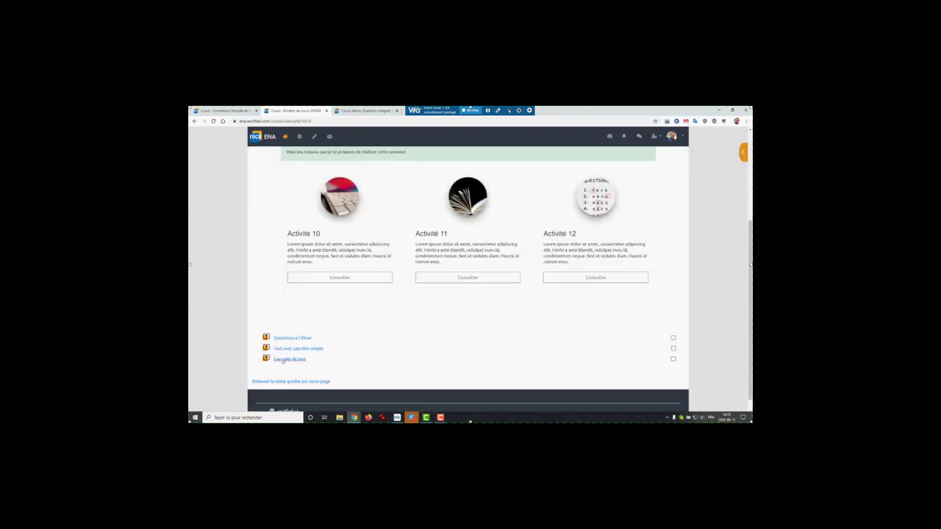
Step: Open the Exemple de test activity, start an attempt, and examine the Question Cloze page
{"action": "left_click", "coordinate": [283, 359]}
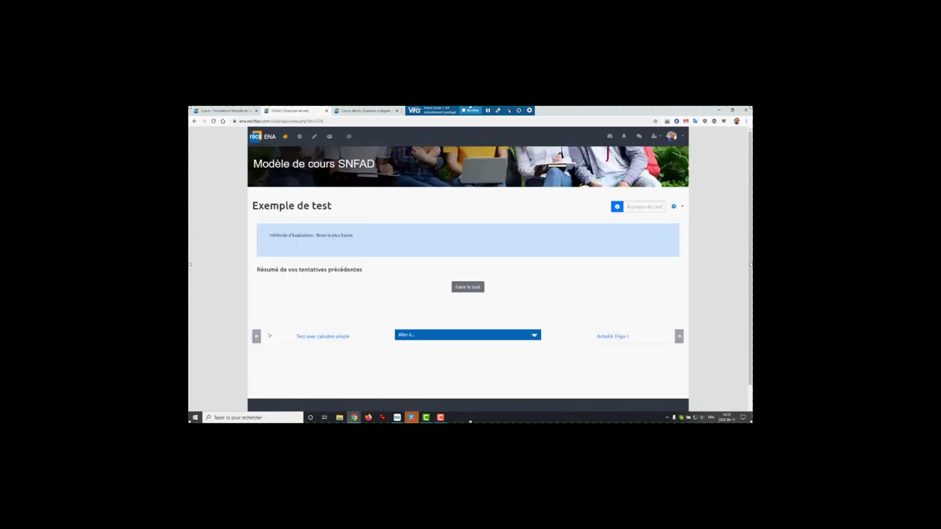
{"action": "left_click", "coordinate": [469, 287]}
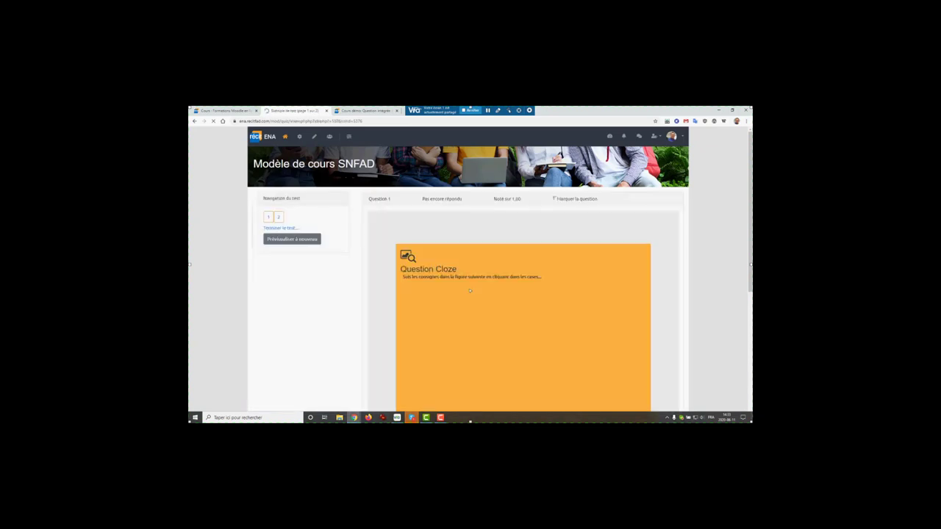
{"action": "scroll", "coordinate": [386, 328], "scroll_direction": "down", "scroll_amount": 1}
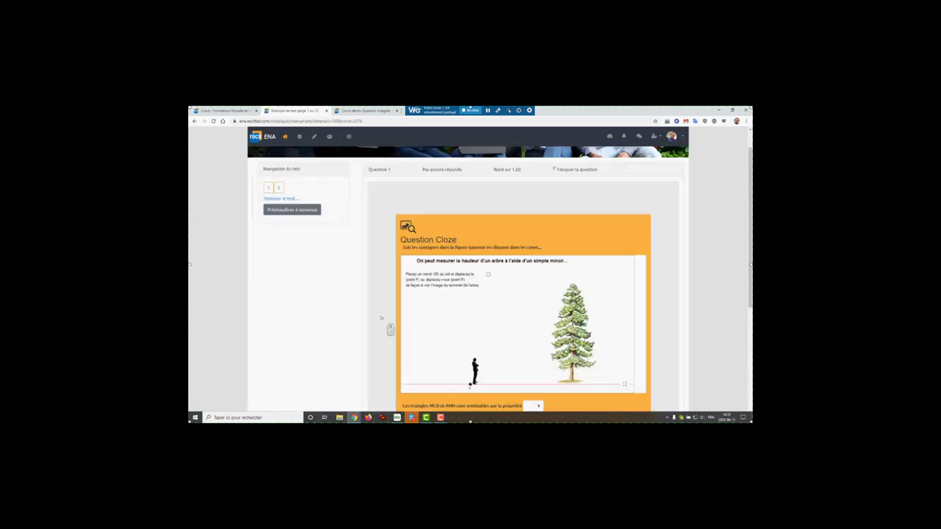
{"action": "scroll", "coordinate": [398, 349], "scroll_direction": "down", "scroll_amount": 5}
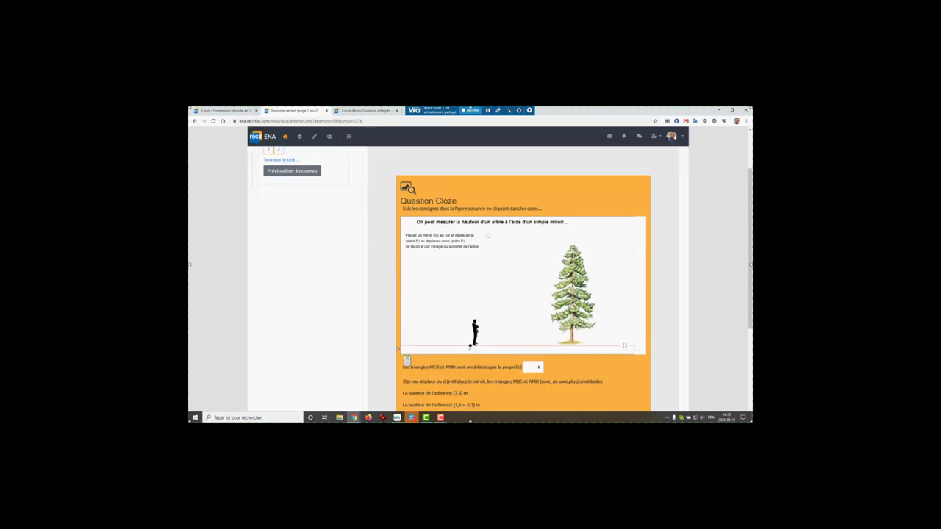
{"action": "scroll", "coordinate": [398, 349], "scroll_direction": "down", "scroll_amount": 1}
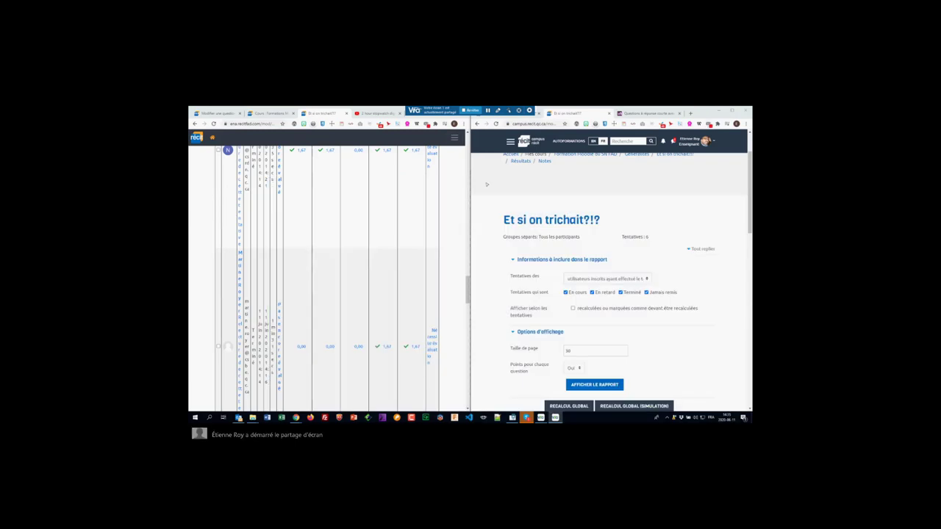
Step: Switch to the Google Slides presentation and play the video on the "Exemple Nº 1 : Choix multiple" slide in full screen
{"action": "left_click", "coordinate": [321, 158]}
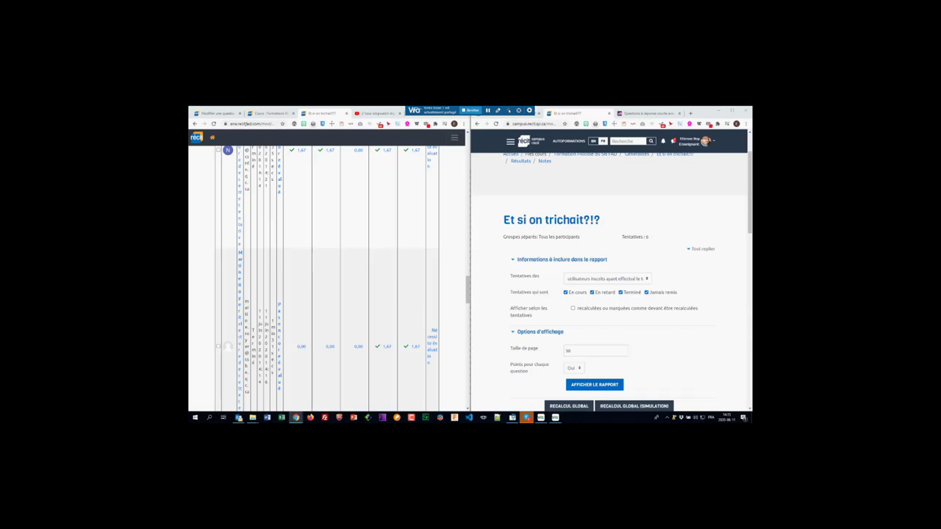
{"action": "key", "text": "alt+Tab"}
{"action": "double_click", "coordinate": [385, 127]}
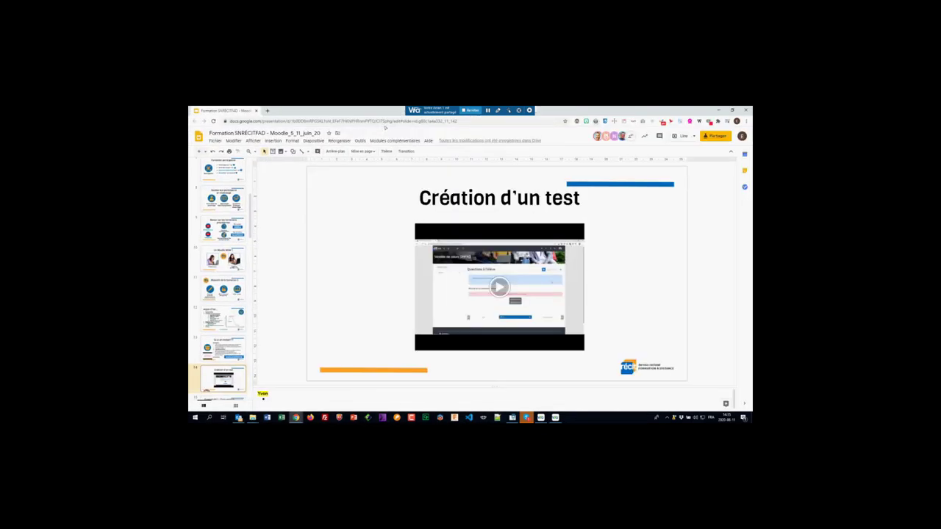
{"action": "scroll", "coordinate": [282, 266], "scroll_direction": "down", "scroll_amount": 1}
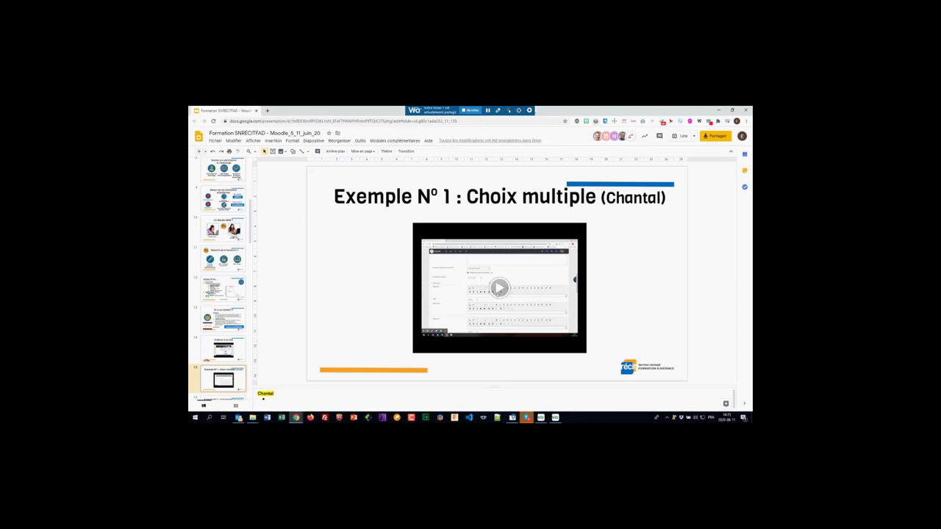
{"action": "left_click", "coordinate": [499, 288]}
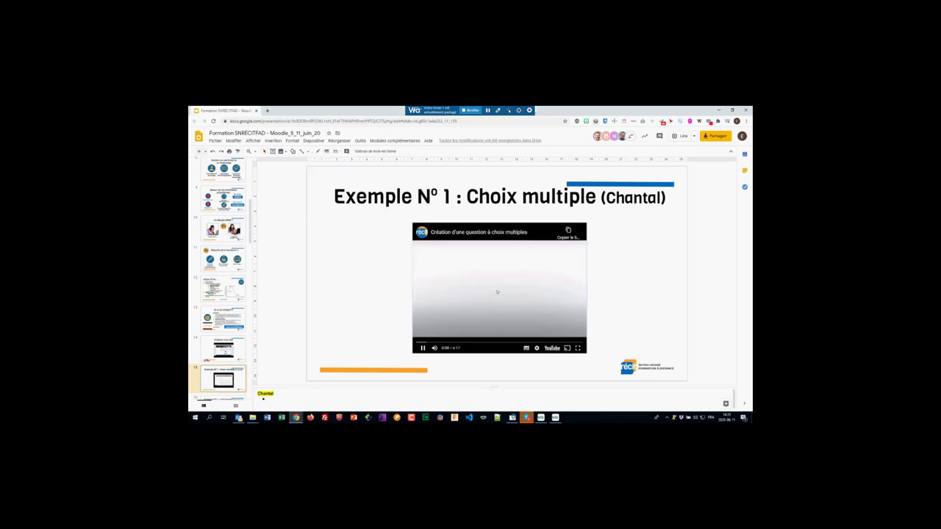
{"action": "left_click", "coordinate": [578, 348]}
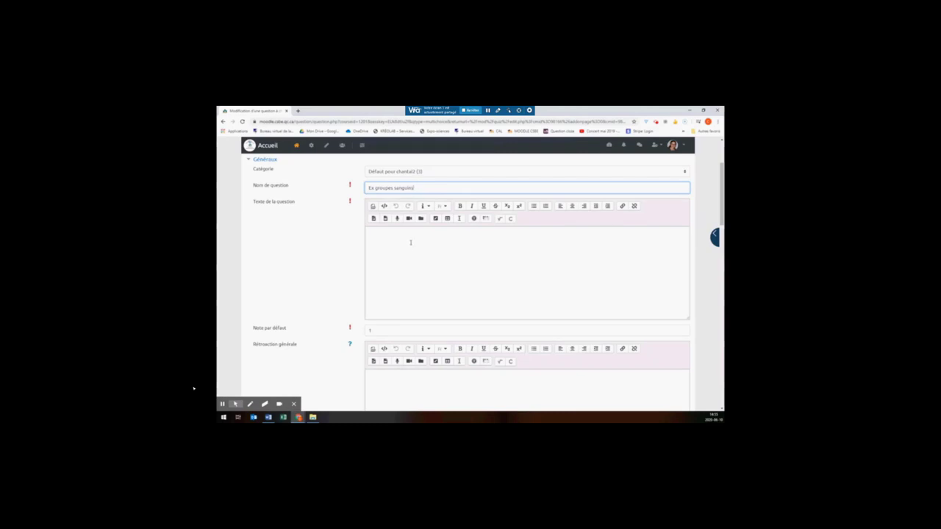
Step: In the blood-group multiple-choice question, set the first answer's grade to 100% and enlarge its feedback box
{"action": "left_click", "coordinate": [411, 238]}
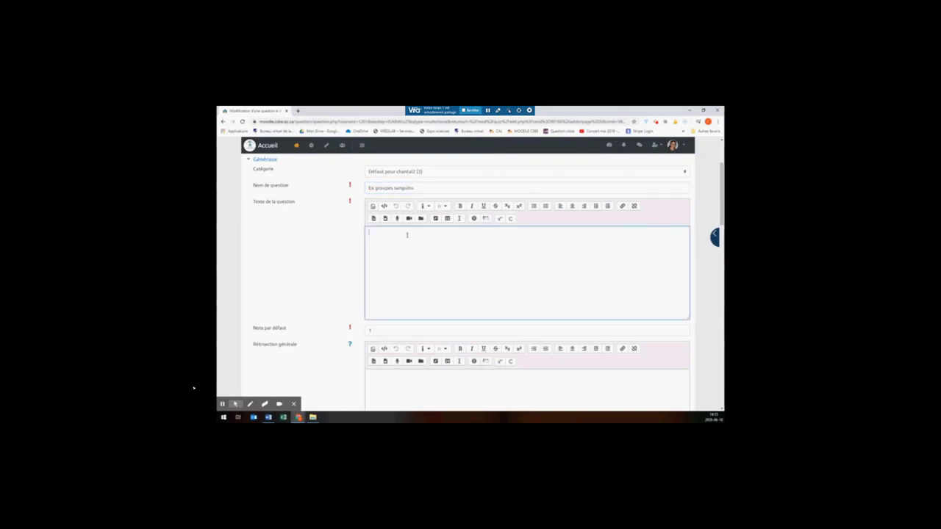
{"action": "mouse_move", "coordinate": [194, 389]}
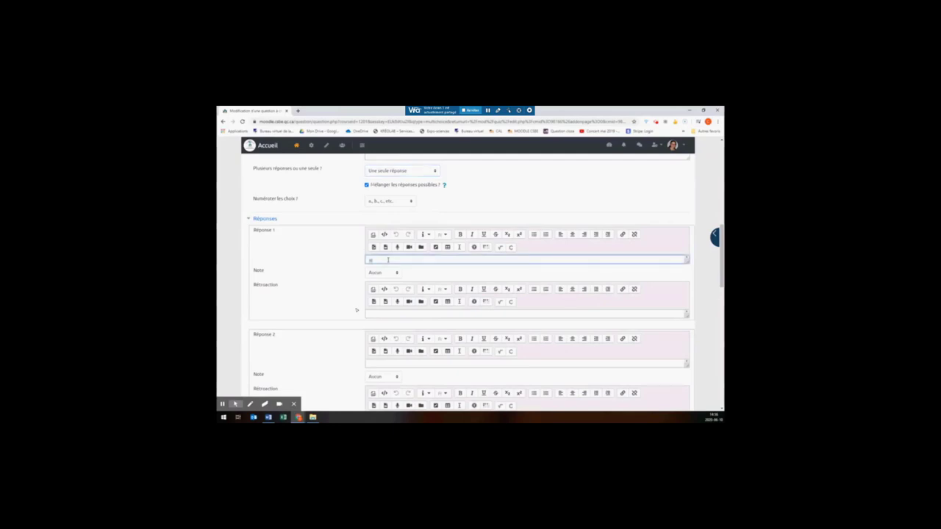
{"action": "left_click", "coordinate": [397, 273]}
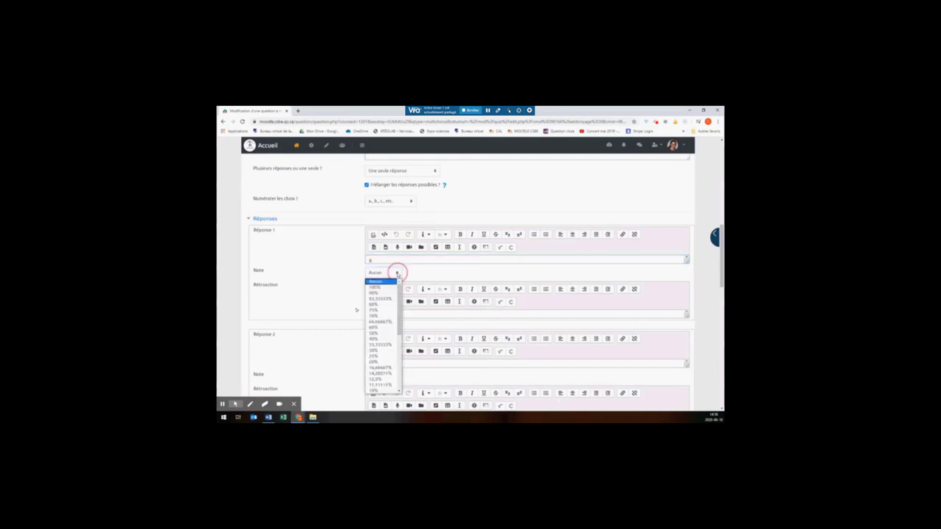
{"action": "left_click", "coordinate": [375, 287]}
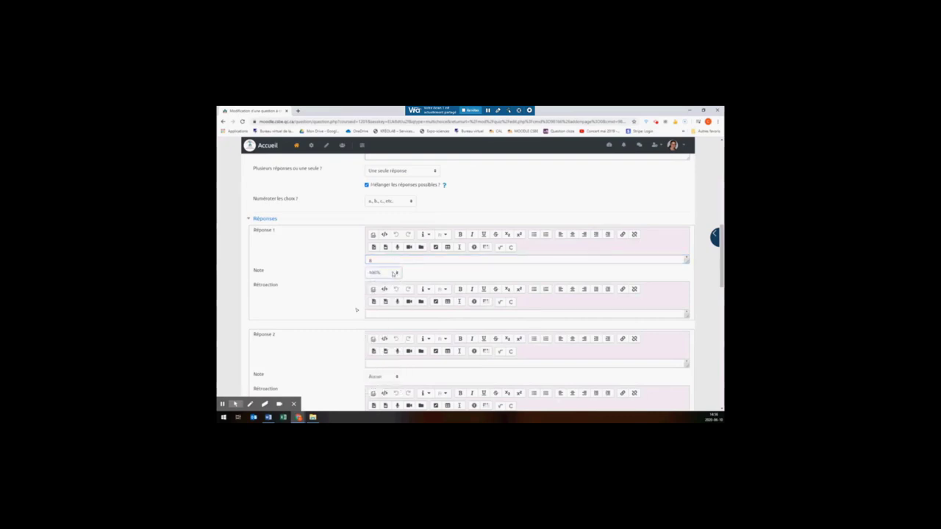
{"action": "left_click_drag", "start_coordinate": [687, 316], "coordinate": [683, 344]}
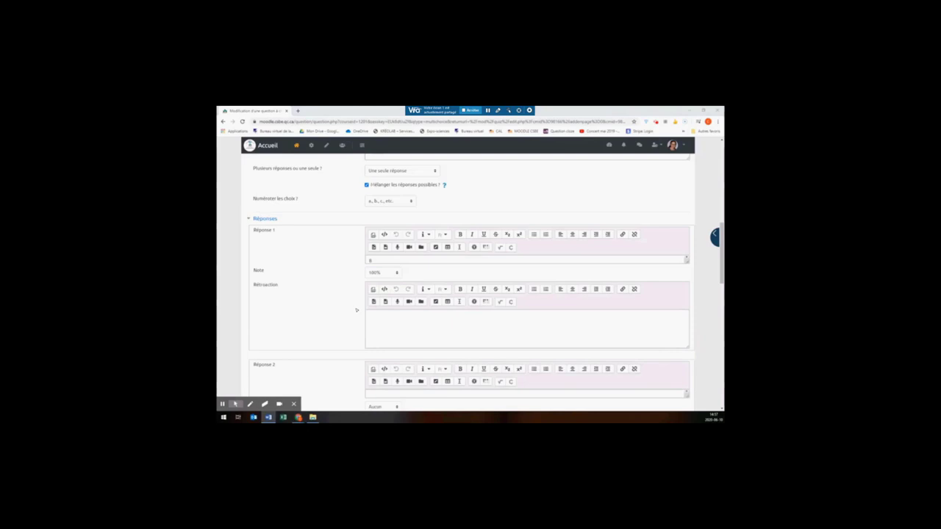
{"action": "mouse_move", "coordinate": [356, 310]}
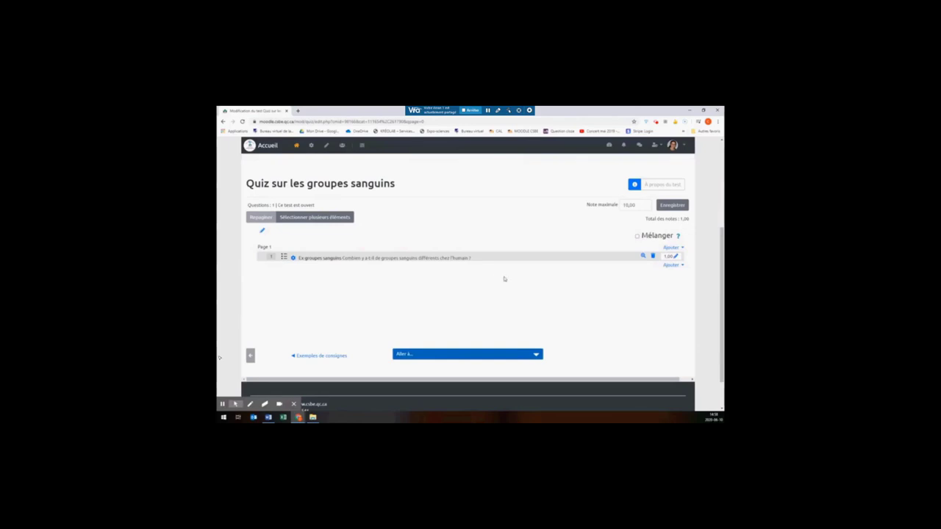
{"action": "mouse_move", "coordinate": [219, 358]}
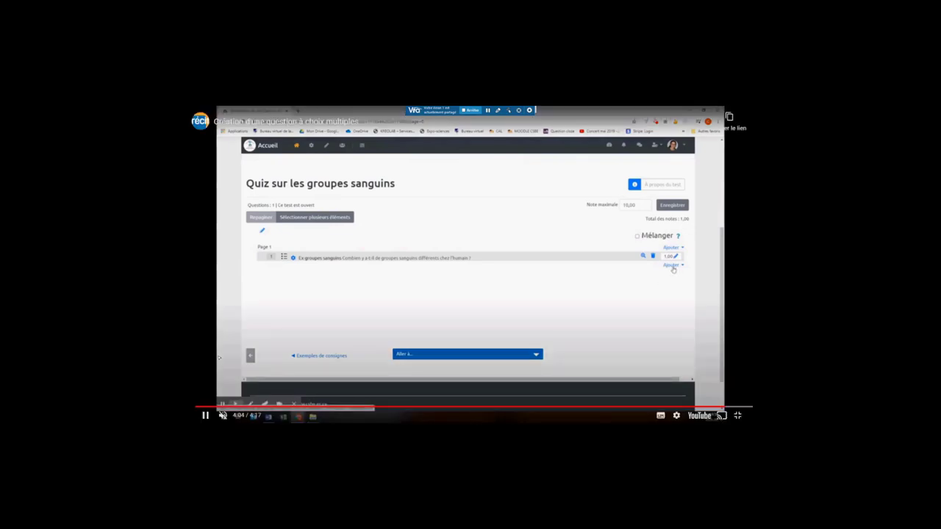
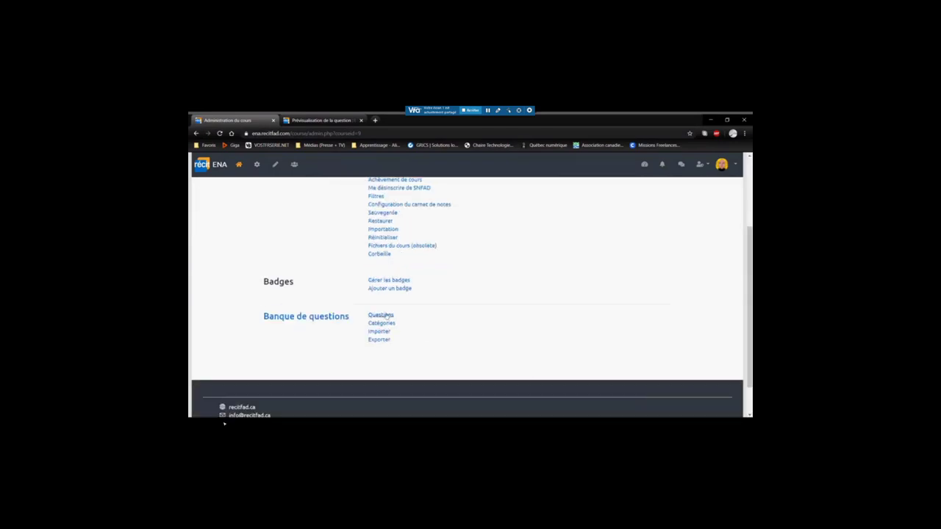
{"action": "mouse_move", "coordinate": [224, 423]}
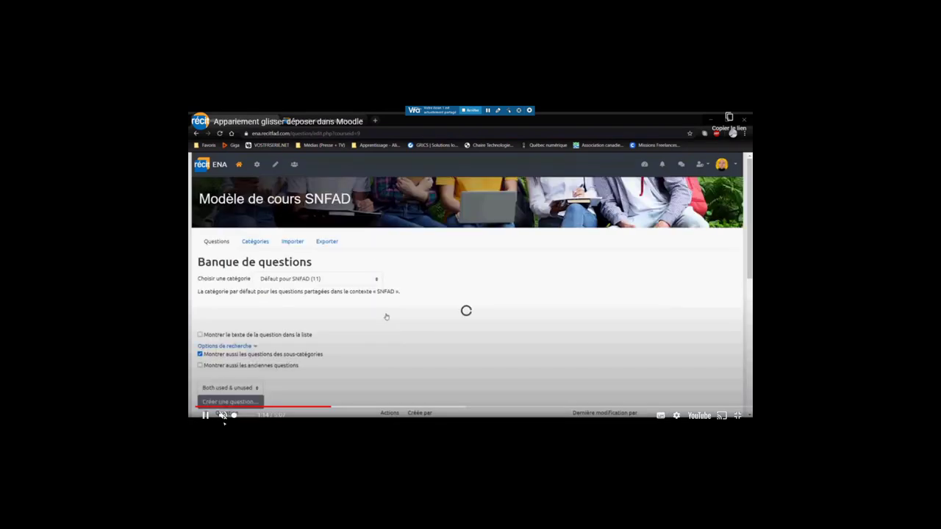
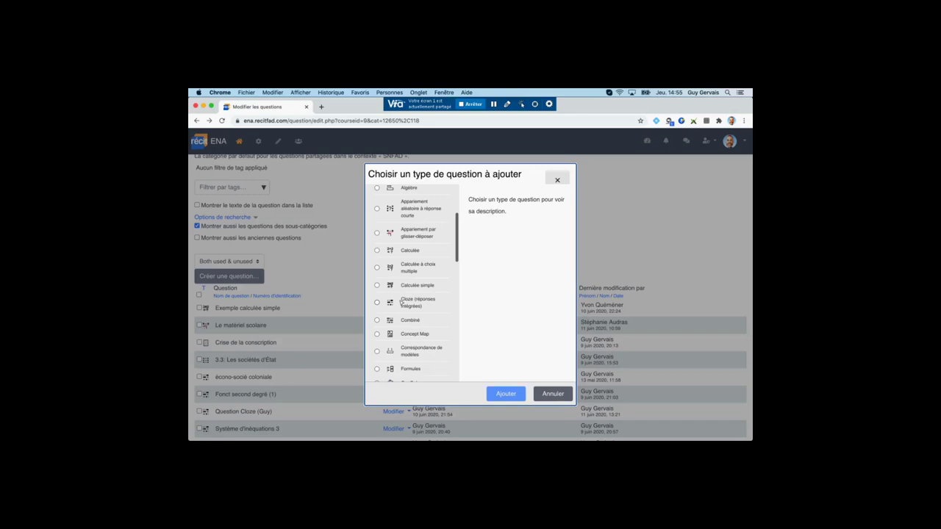
Step: Cancel adding a question and preview the "Hauteur d'un arbre avec un miroir" question from the question bank
{"action": "left_click", "coordinate": [544, 394]}
{"action": "scroll", "coordinate": [542, 392], "scroll_direction": "down", "scroll_amount": 1}
{"action": "scroll", "coordinate": [542, 392], "scroll_direction": "down", "scroll_amount": 1}
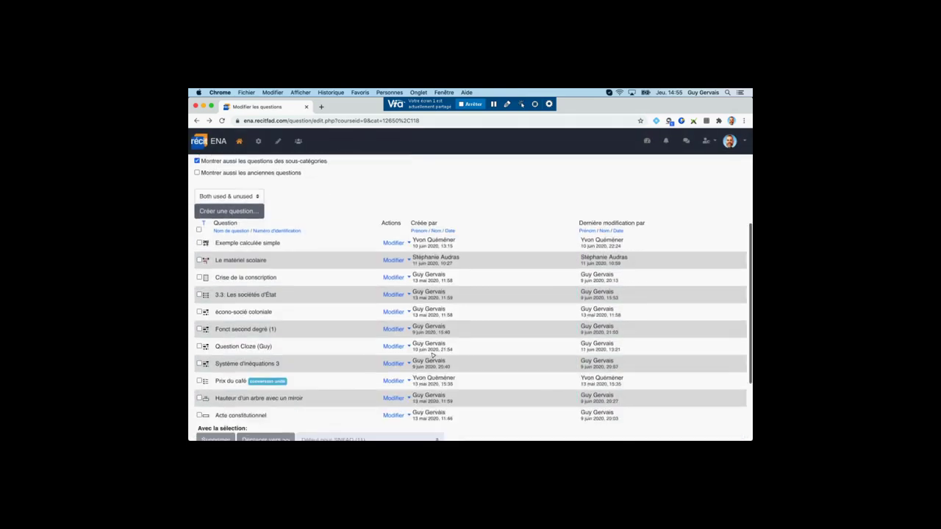
{"action": "left_click", "coordinate": [395, 382]}
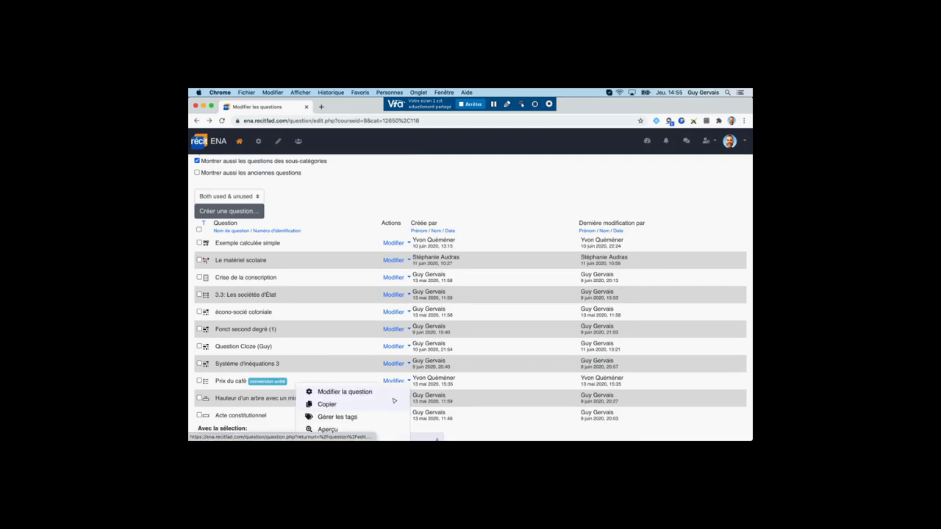
{"action": "scroll", "coordinate": [393, 399], "scroll_direction": "down", "scroll_amount": 1}
{"action": "left_click", "coordinate": [358, 401]}
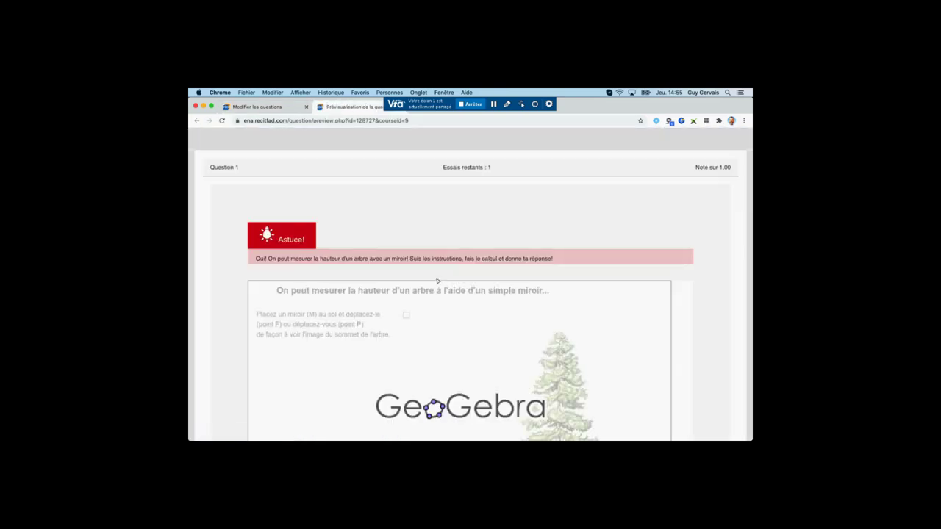
{"action": "scroll", "coordinate": [227, 287], "scroll_direction": "down", "scroll_amount": 1}
{"action": "scroll", "coordinate": [226, 287], "scroll_direction": "down", "scroll_amount": 5}
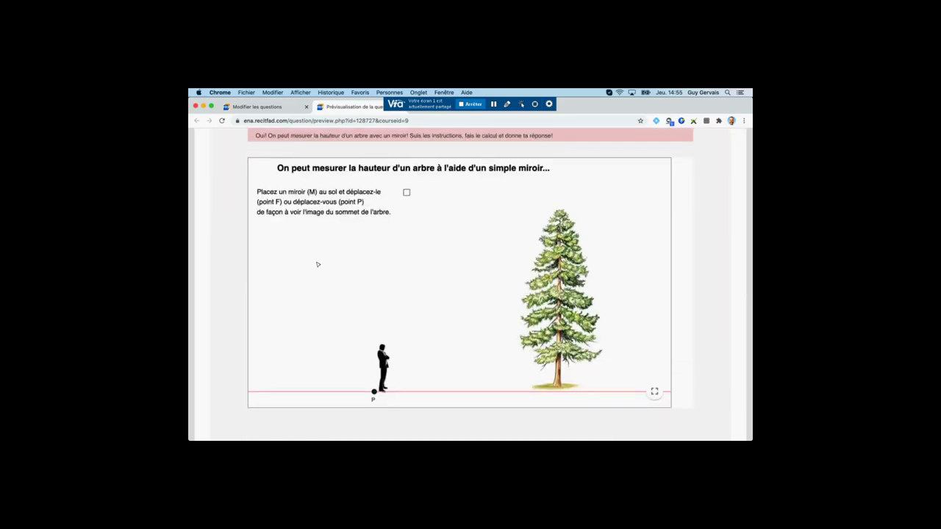
Step: Show the mirror, triangles and measurable dimensions in the GeoGebra figure, move point P closer to the mirror, and activate the answer field
{"action": "left_click", "coordinate": [407, 192]}
{"action": "left_click", "coordinate": [411, 232]}
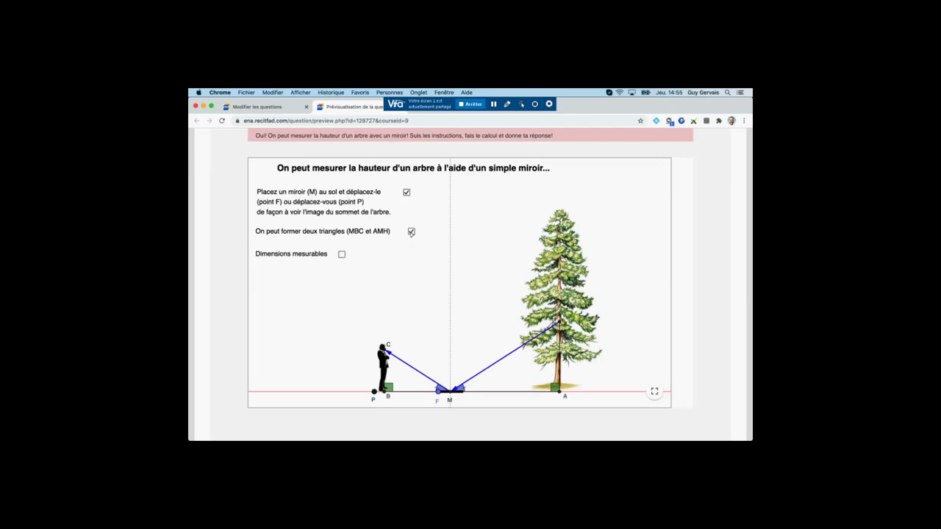
{"action": "left_click", "coordinate": [341, 254]}
{"action": "left_click_drag", "start_coordinate": [373, 392], "coordinate": [405, 392]}
{"action": "scroll", "coordinate": [230, 336], "scroll_direction": "down", "scroll_amount": 3}
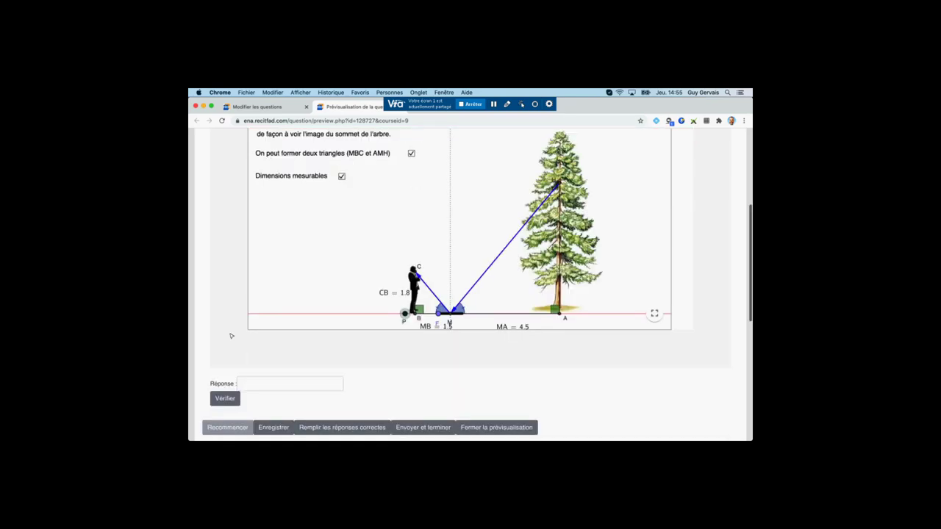
{"action": "scroll", "coordinate": [231, 336], "scroll_direction": "down", "scroll_amount": 2}
{"action": "left_click", "coordinate": [244, 343]}
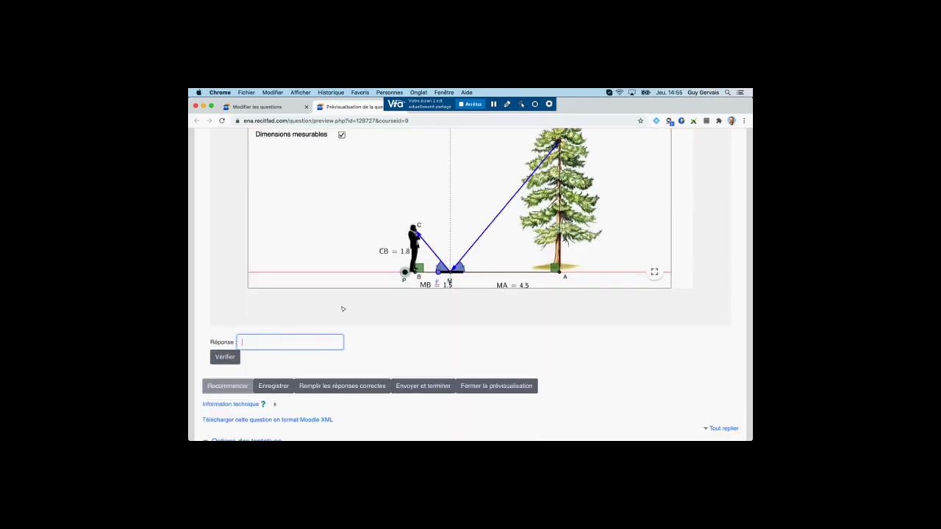
Step: Review the tree-height figure again, then close the question preview to return to the question bank
{"action": "scroll", "coordinate": [343, 305], "scroll_direction": "up", "scroll_amount": 2}
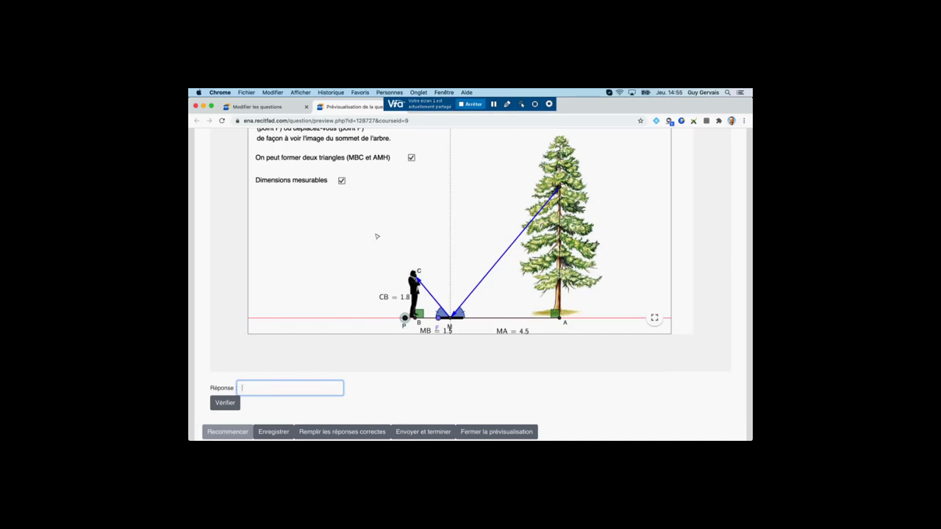
{"action": "scroll", "coordinate": [376, 237], "scroll_direction": "up", "scroll_amount": 3}
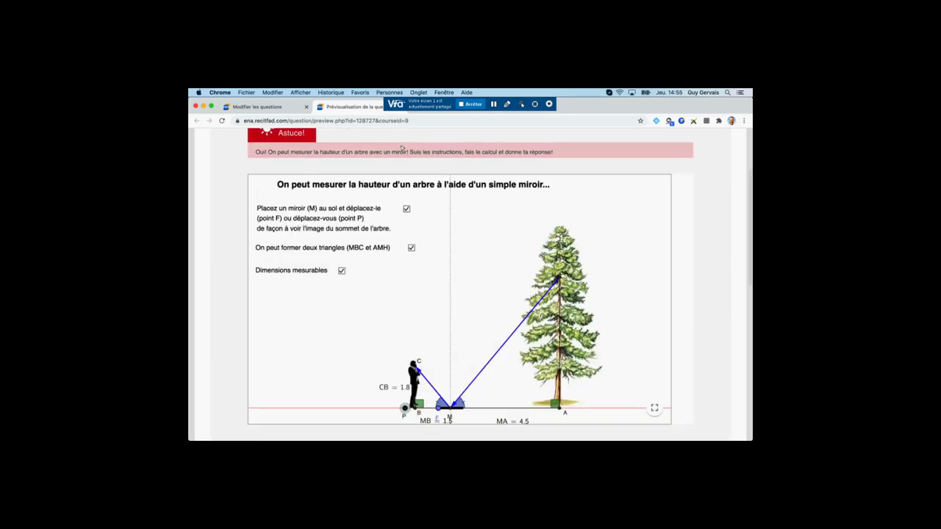
{"action": "left_click_drag", "start_coordinate": [373, 107], "coordinate": [421, 103]}
{"action": "left_click", "coordinate": [400, 108]}
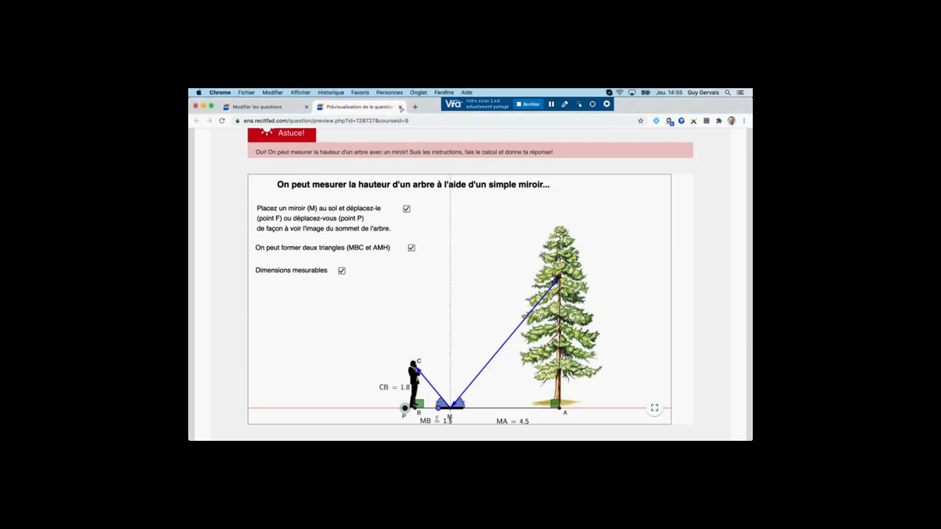
{"action": "left_click", "coordinate": [401, 107]}
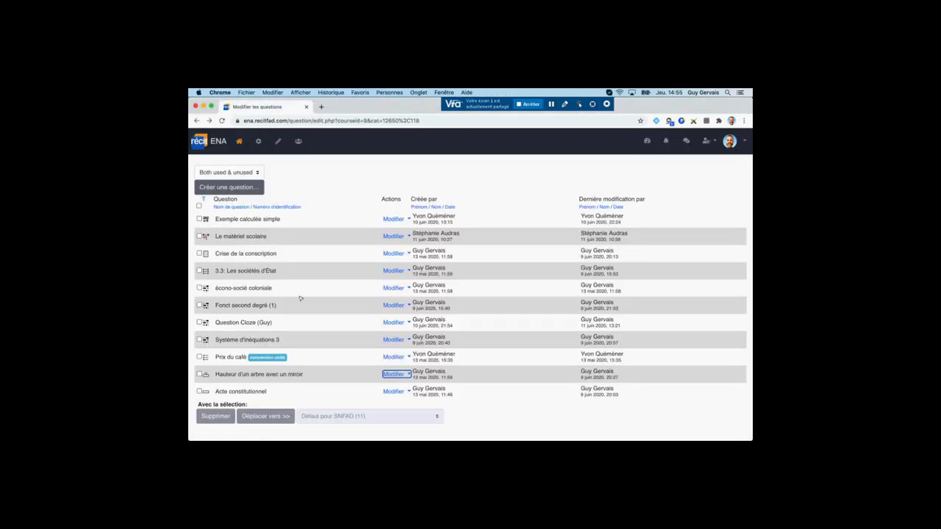
Step: Preview the "Question Cloze" question from the question bank and show the mirror in its tree-height figure
{"action": "left_click", "coordinate": [391, 323]}
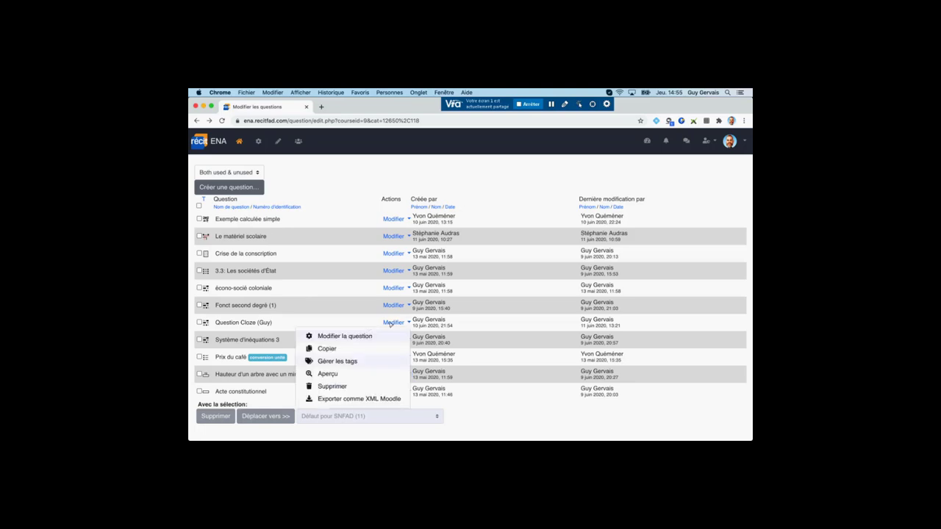
{"action": "left_click", "coordinate": [349, 375]}
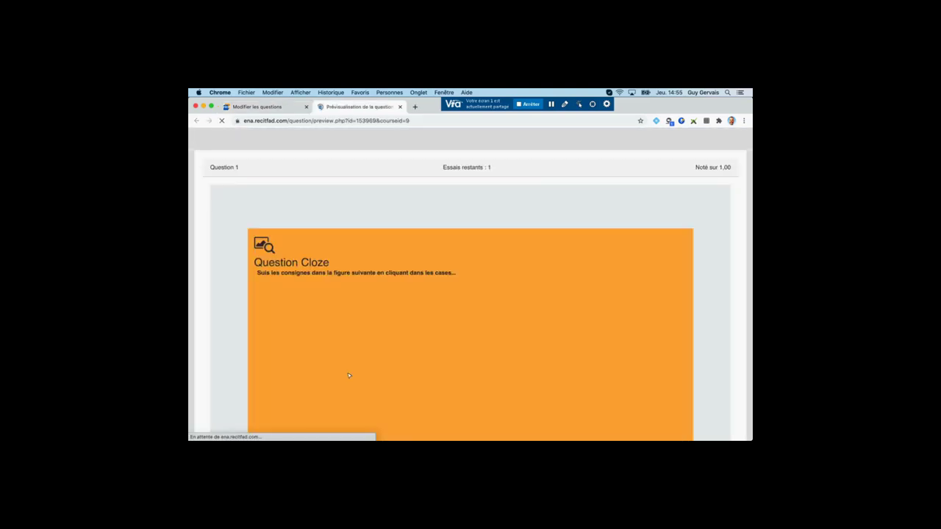
{"action": "scroll", "coordinate": [237, 277], "scroll_direction": "down", "scroll_amount": 2}
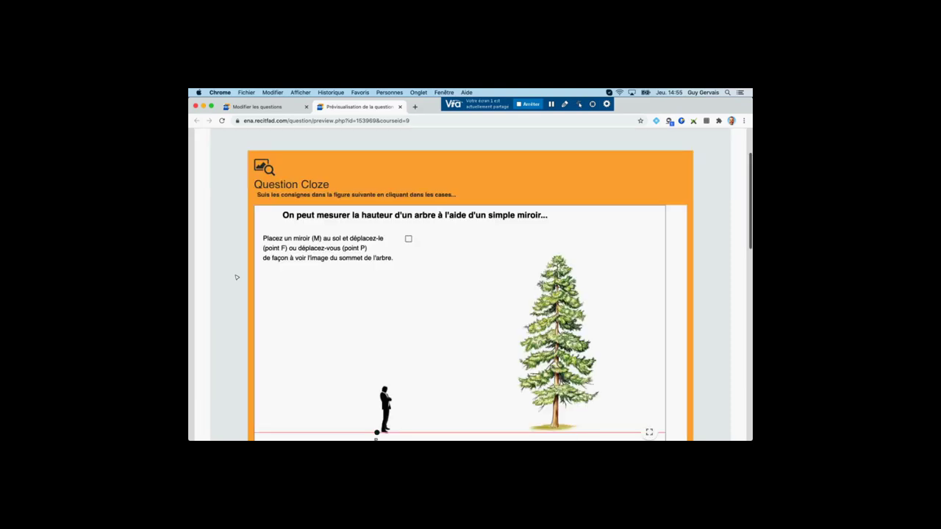
{"action": "scroll", "coordinate": [237, 277], "scroll_direction": "down", "scroll_amount": 1}
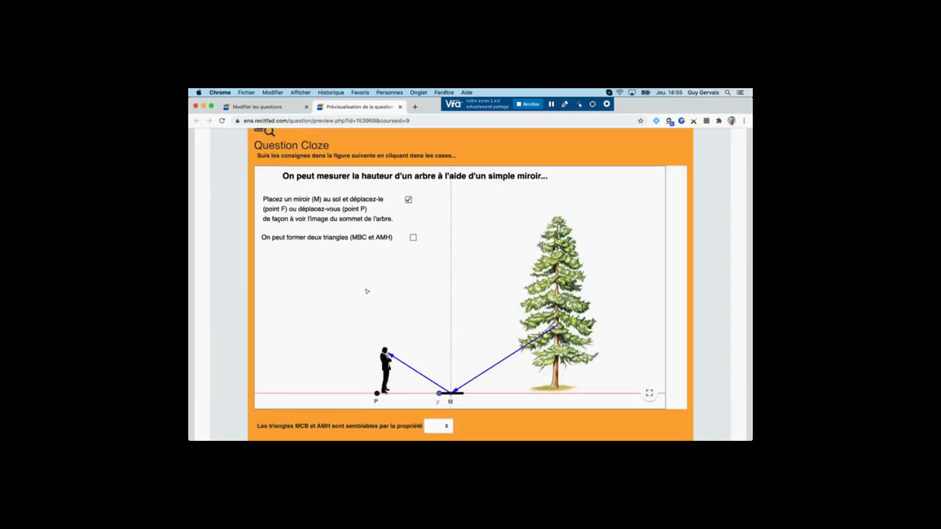
{"action": "scroll", "coordinate": [319, 306], "scroll_direction": "down", "scroll_amount": 3}
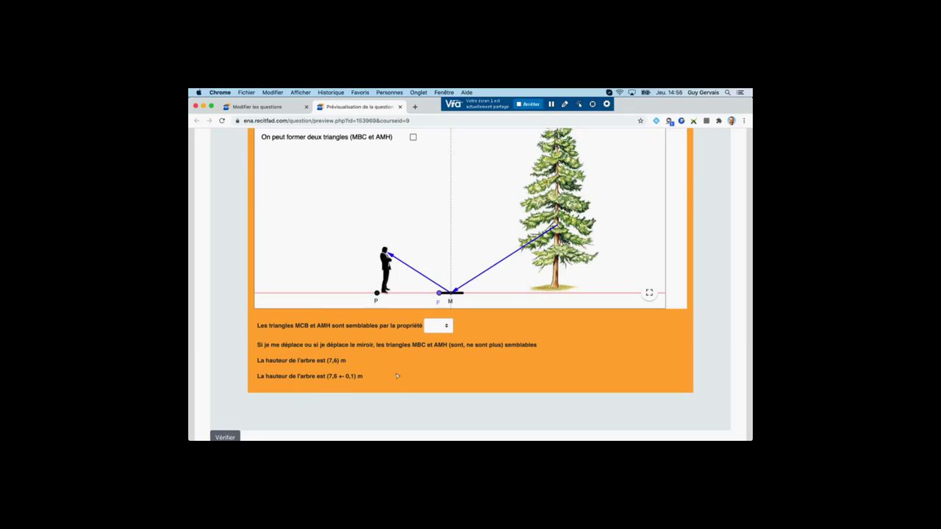
Step: Answer the similar-triangles property with CAC in the preview, recheck the answer choices, and close the preview
{"action": "left_click", "coordinate": [446, 326]}
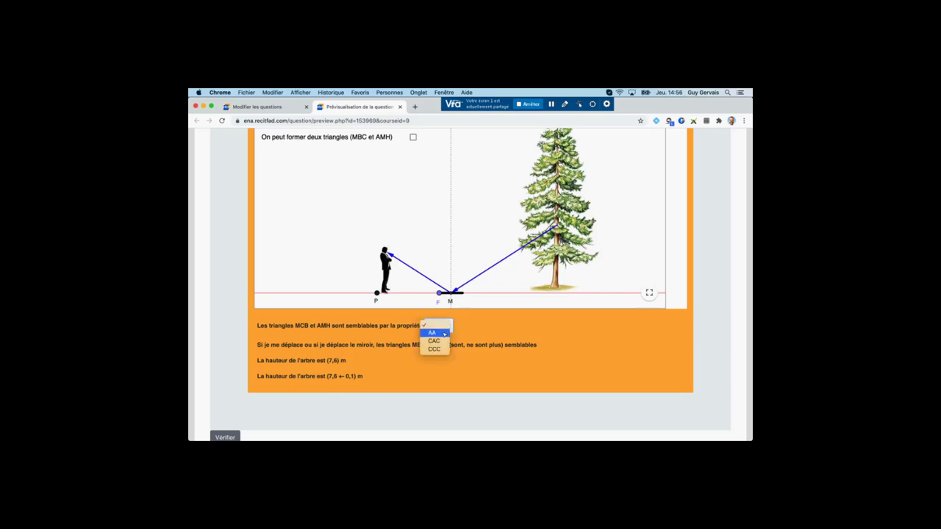
{"action": "left_click", "coordinate": [436, 341]}
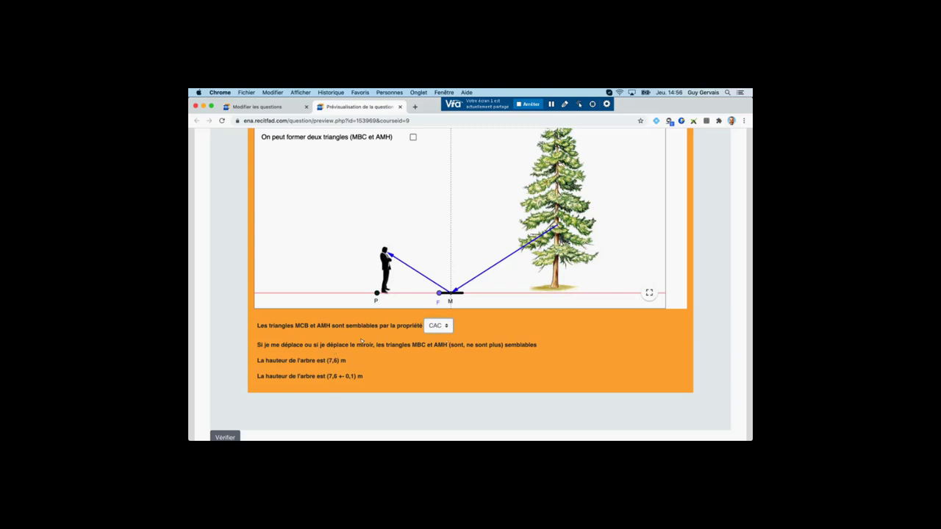
{"action": "scroll", "coordinate": [354, 302], "scroll_direction": "up", "scroll_amount": 3}
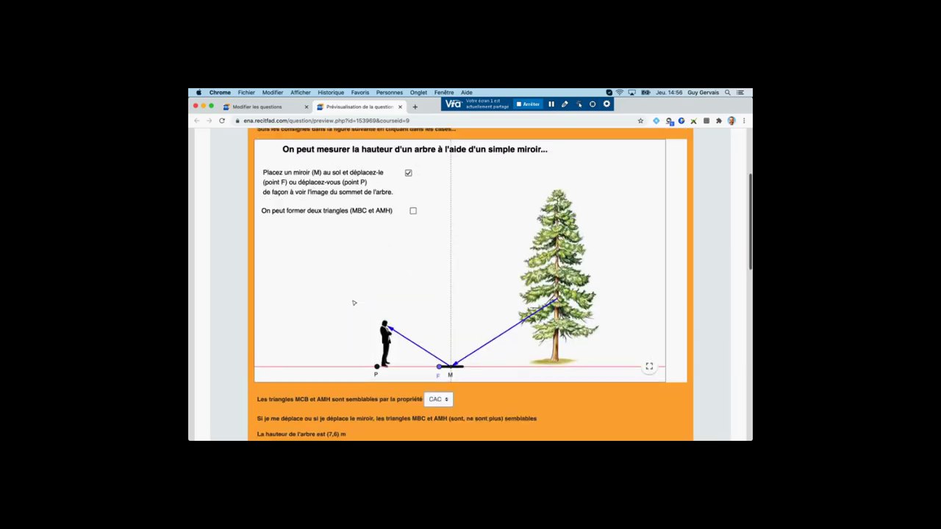
{"action": "scroll", "coordinate": [411, 349], "scroll_direction": "down", "scroll_amount": 3}
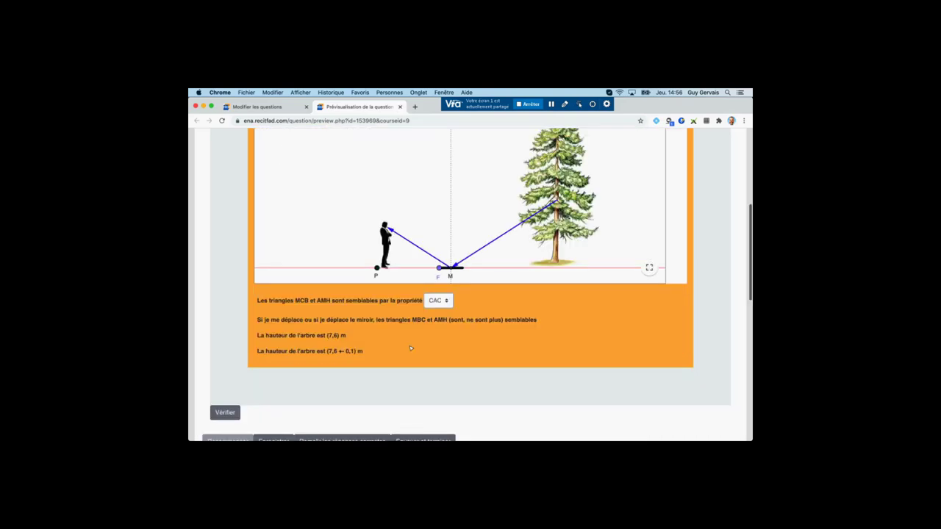
{"action": "left_click", "coordinate": [439, 301]}
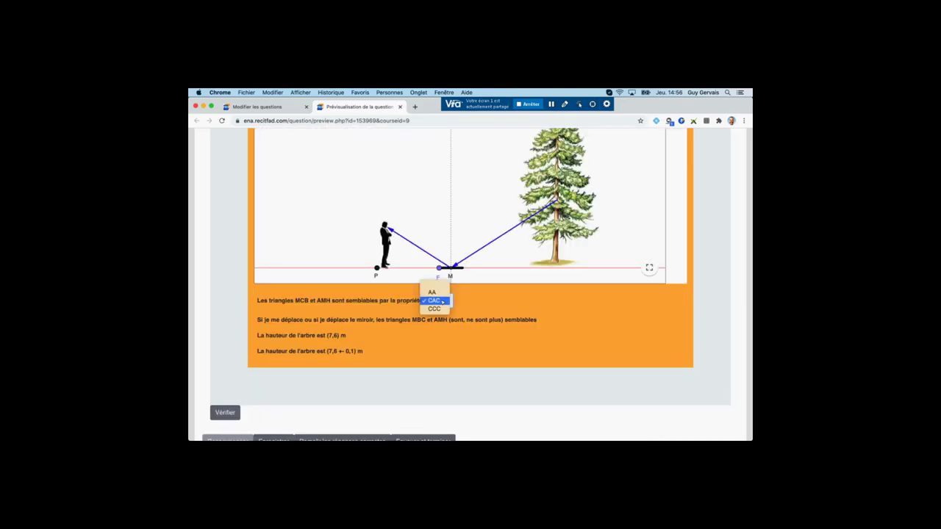
{"action": "left_click", "coordinate": [442, 302]}
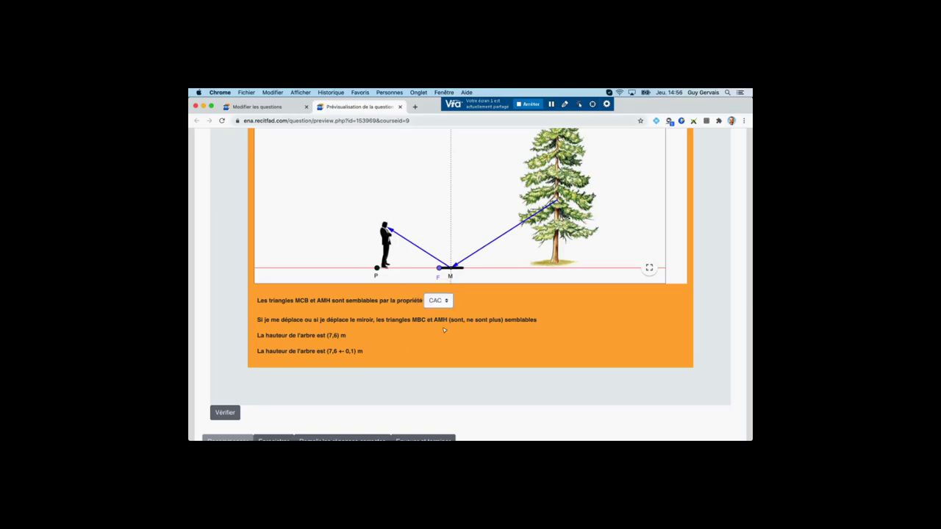
{"action": "left_click", "coordinate": [400, 107]}
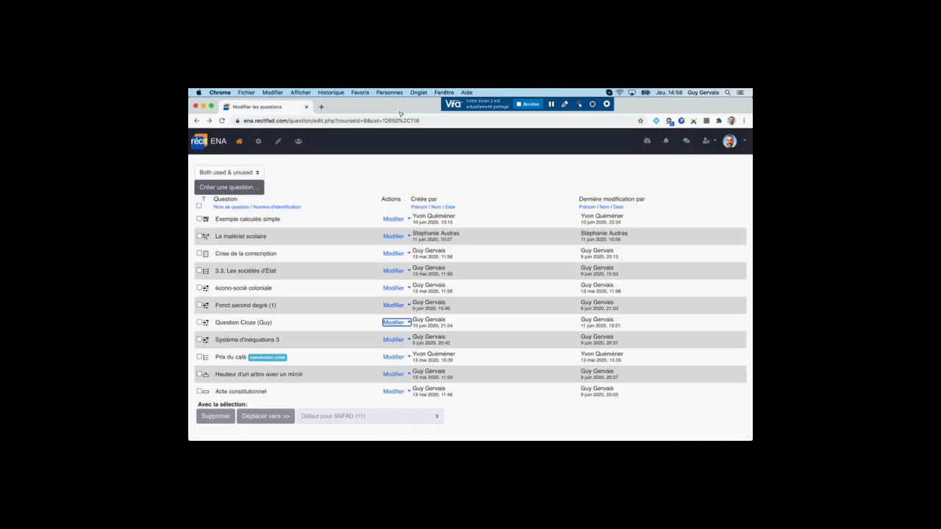
Step: Open the "Question Cloze" question for editing and enlarge its question text box to inspect the MULTICHOICE code
{"action": "left_click", "coordinate": [397, 322]}
{"action": "left_click", "coordinate": [352, 336]}
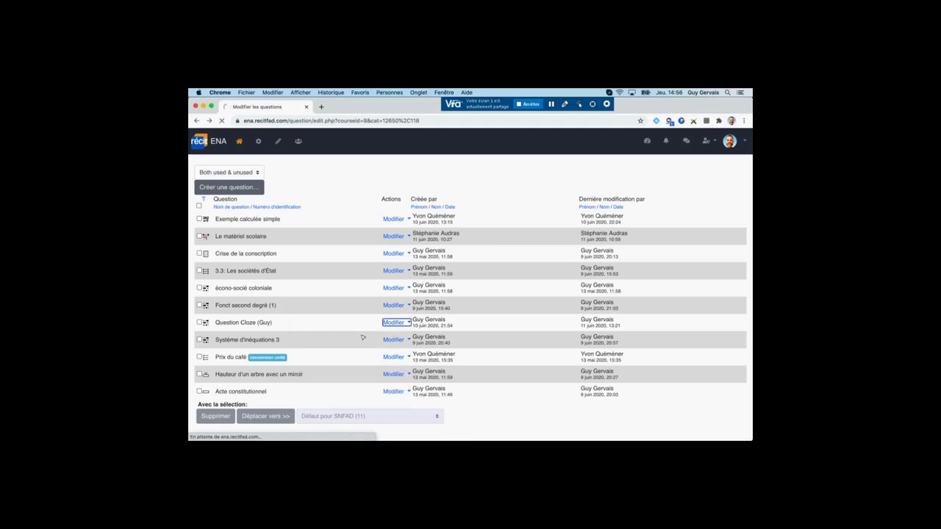
{"action": "scroll", "coordinate": [302, 342], "scroll_direction": "down", "scroll_amount": 5}
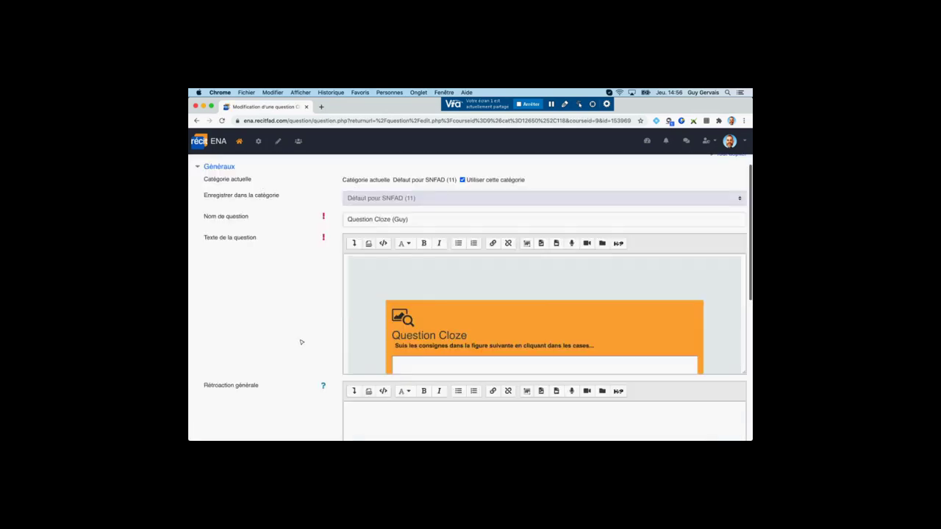
{"action": "left_click_drag", "start_coordinate": [745, 309], "coordinate": [743, 438]}
{"action": "scroll", "coordinate": [690, 376], "scroll_direction": "down", "scroll_amount": 5}
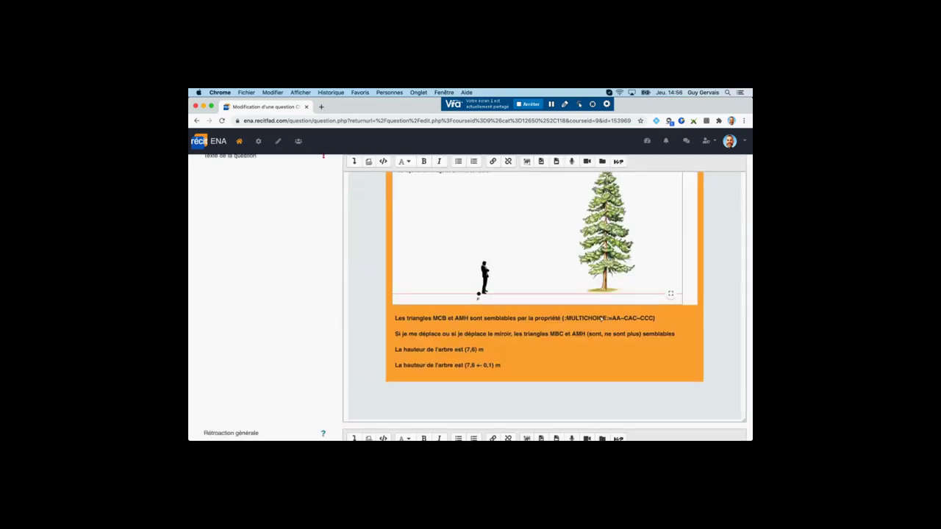
{"action": "scroll", "coordinate": [602, 318], "scroll_direction": "up", "scroll_amount": 5}
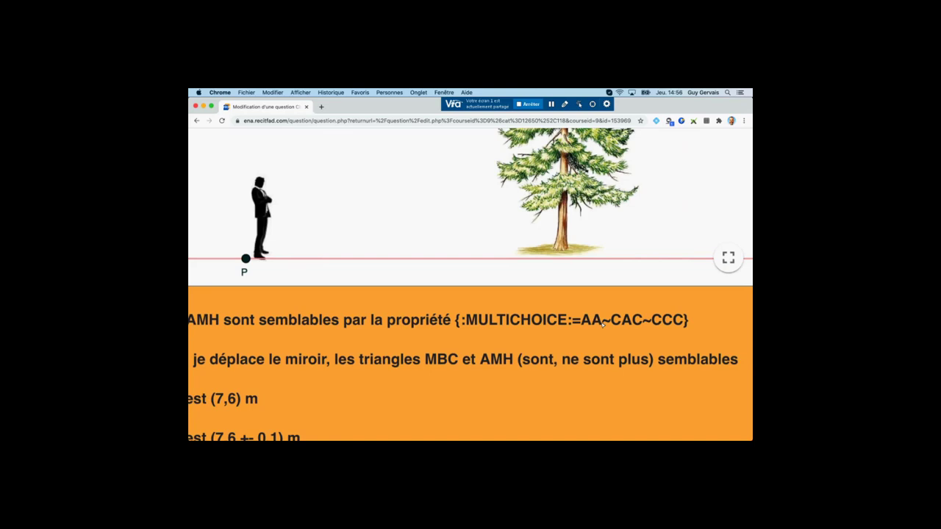
Step: Examine the parts of the MULTICHOICE code: the question type, the answers AA, CAC and CCC, and the tilde separators
{"action": "left_click", "coordinate": [464, 324]}
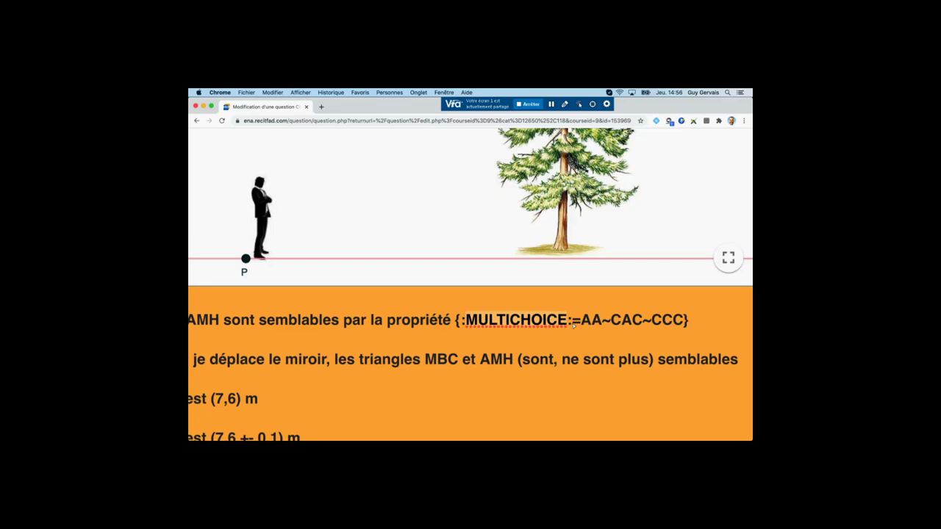
{"action": "double_click", "coordinate": [592, 320]}
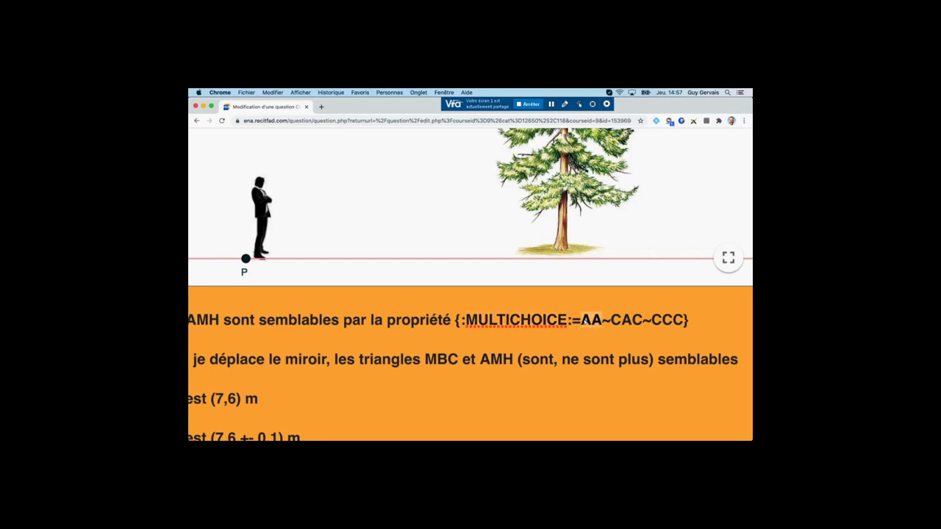
{"action": "double_click", "coordinate": [626, 319]}
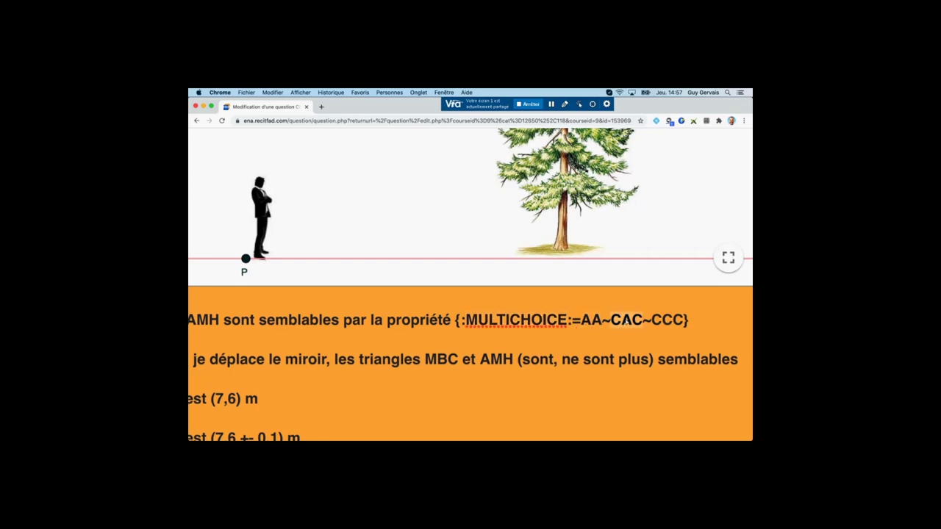
{"action": "left_click", "coordinate": [648, 321]}
{"action": "double_click", "coordinate": [648, 320]}
{"action": "left_click", "coordinate": [674, 320]}
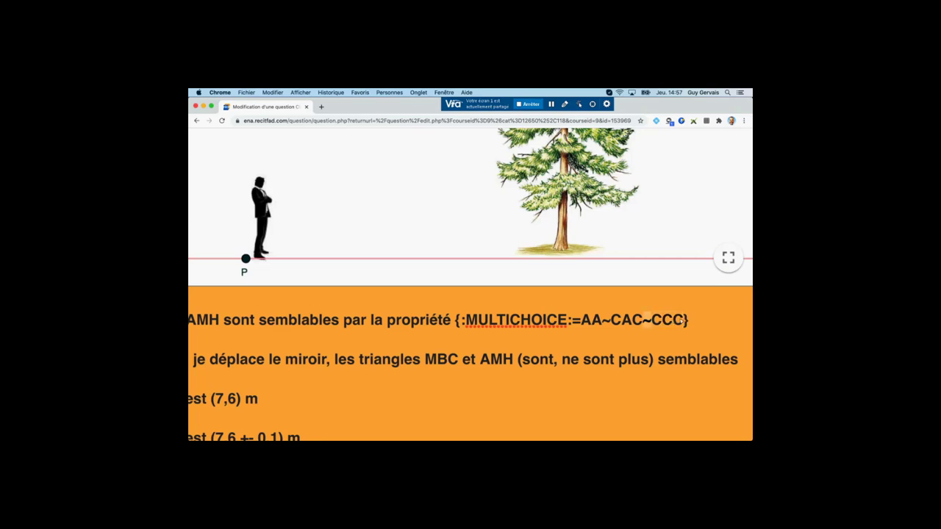
{"action": "key", "text": "Left"}
{"action": "key", "text": "Left"}
{"action": "key", "text": "Left"}
{"action": "key", "text": "Left"}
Step: Try moving the equals sign from AA to CCC in the MULTICHOICE code, and restore it in front of AA
{"action": "left_click", "coordinate": [581, 321]}
{"action": "key", "text": "BackSpace"}
{"action": "left_click", "coordinate": [643, 322]}
{"action": "type", "text": "="}
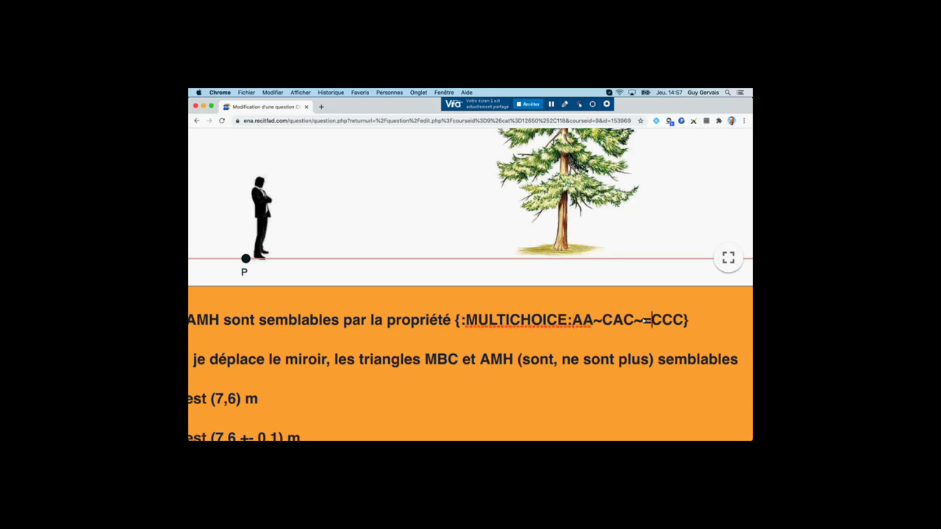
{"action": "key", "text": "BackSpace"}
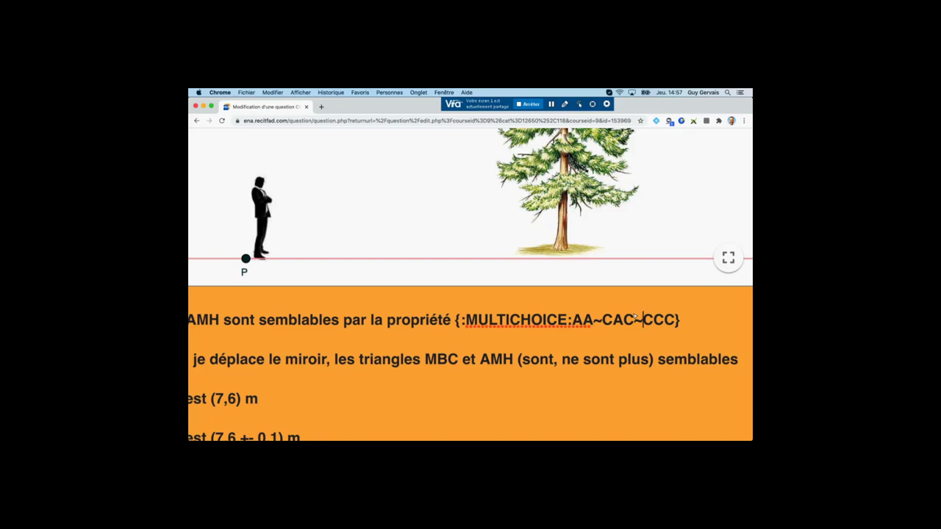
{"action": "left_click", "coordinate": [581, 324]}
{"action": "type", "text": "="}
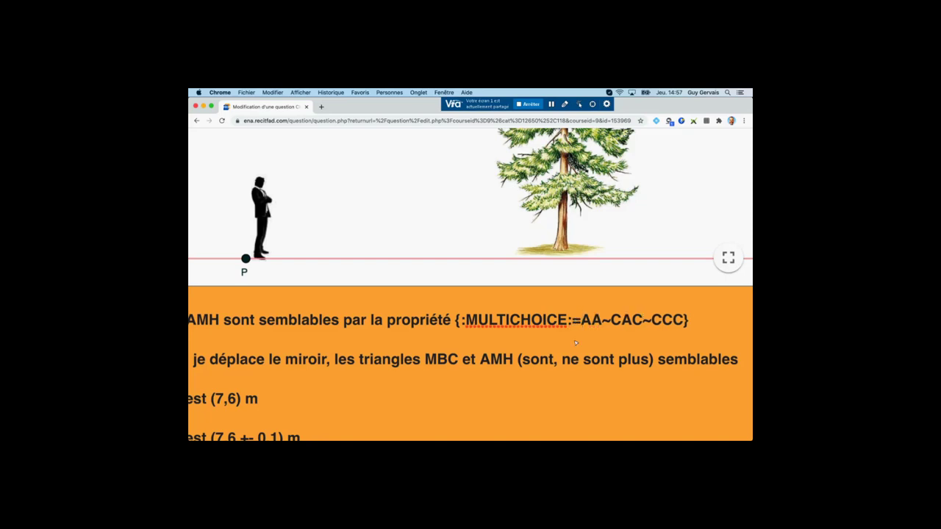
Step: Decode and verify the question text, and review the answers and grades of multiple-choice question #1
{"action": "scroll", "coordinate": [574, 340], "scroll_direction": "down", "scroll_amount": 10}
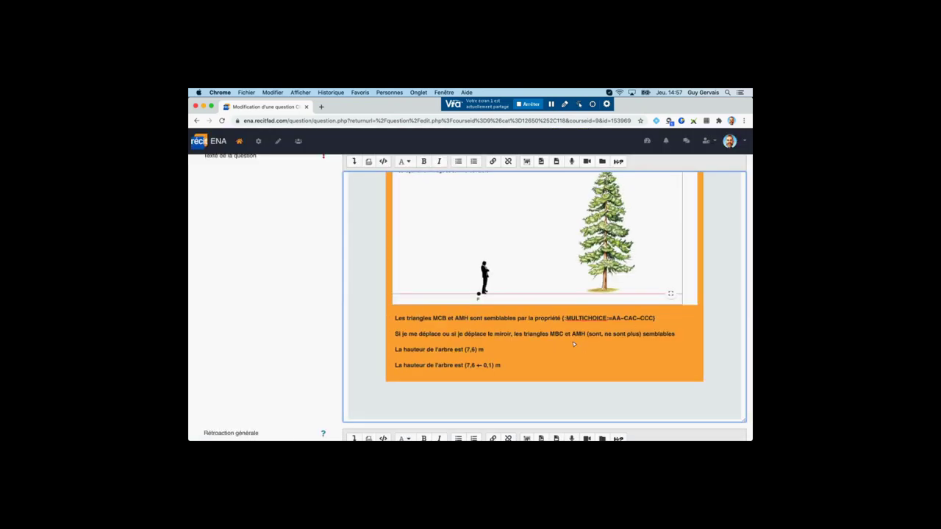
{"action": "scroll", "coordinate": [266, 283], "scroll_direction": "down", "scroll_amount": 5}
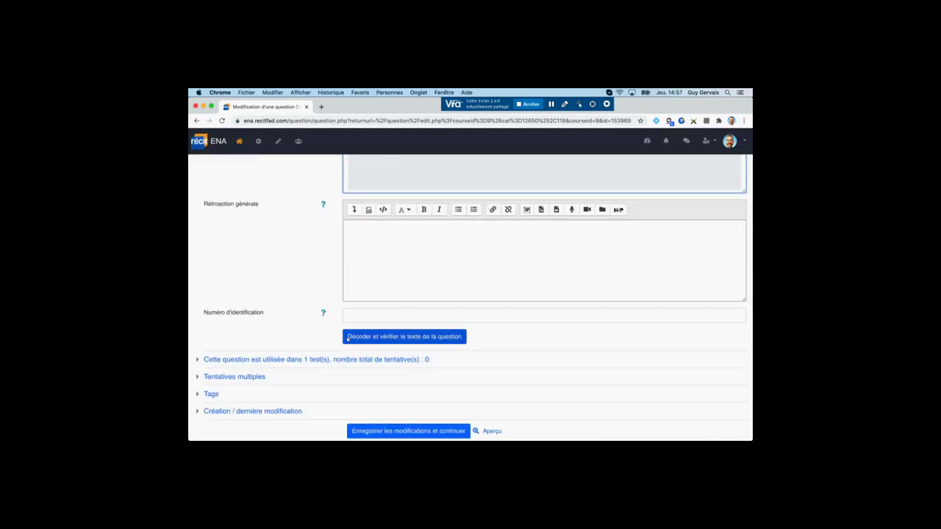
{"action": "left_click", "coordinate": [414, 338]}
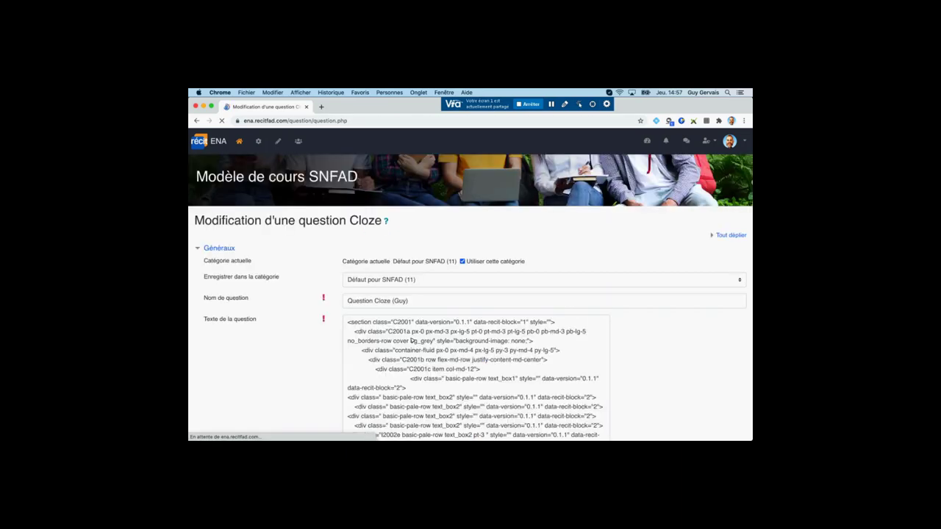
{"action": "scroll", "coordinate": [273, 348], "scroll_direction": "down", "scroll_amount": 4}
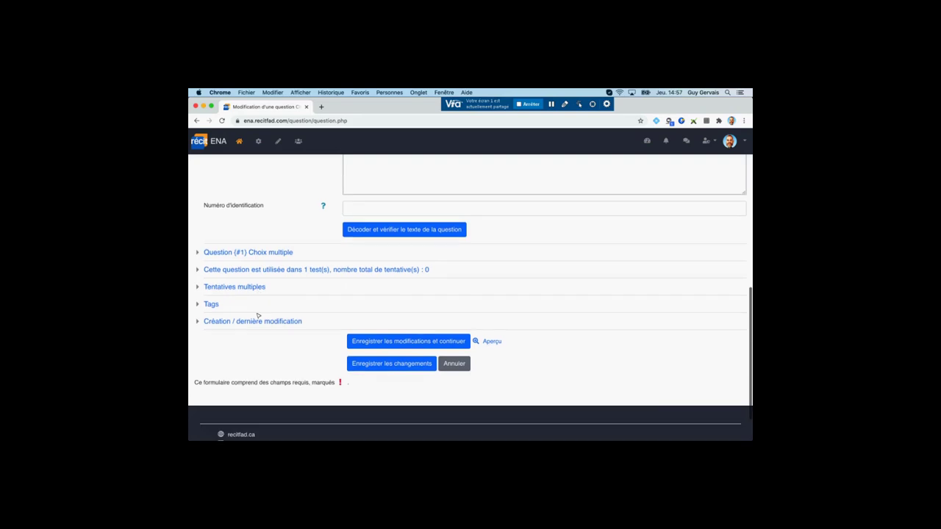
{"action": "left_click", "coordinate": [242, 252]}
{"action": "scroll", "coordinate": [441, 290], "scroll_direction": "down", "scroll_amount": 1}
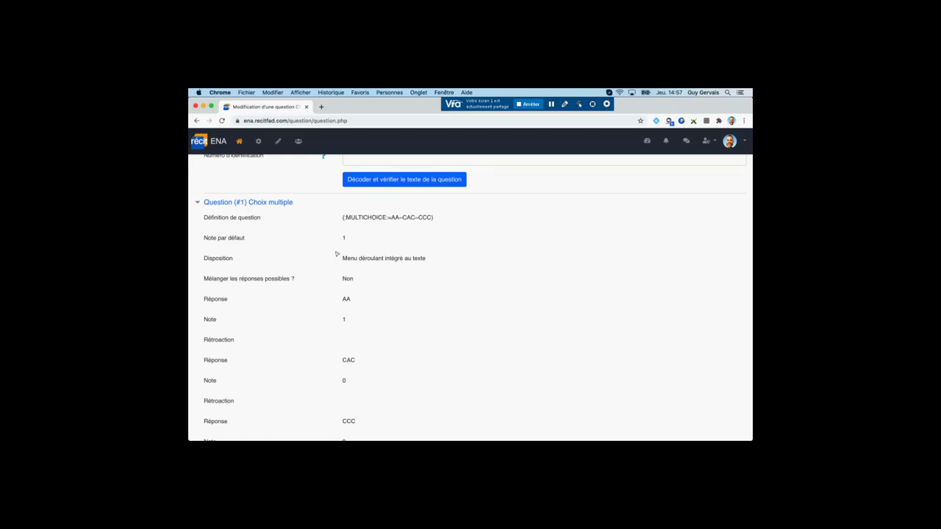
{"action": "scroll", "coordinate": [370, 258], "scroll_direction": "down", "scroll_amount": 1}
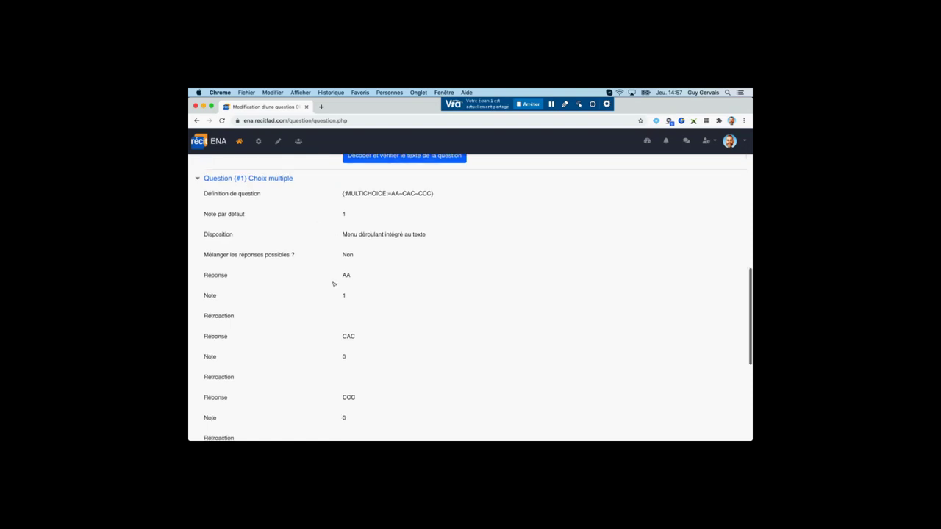
{"action": "scroll", "coordinate": [334, 284], "scroll_direction": "down", "scroll_amount": 1}
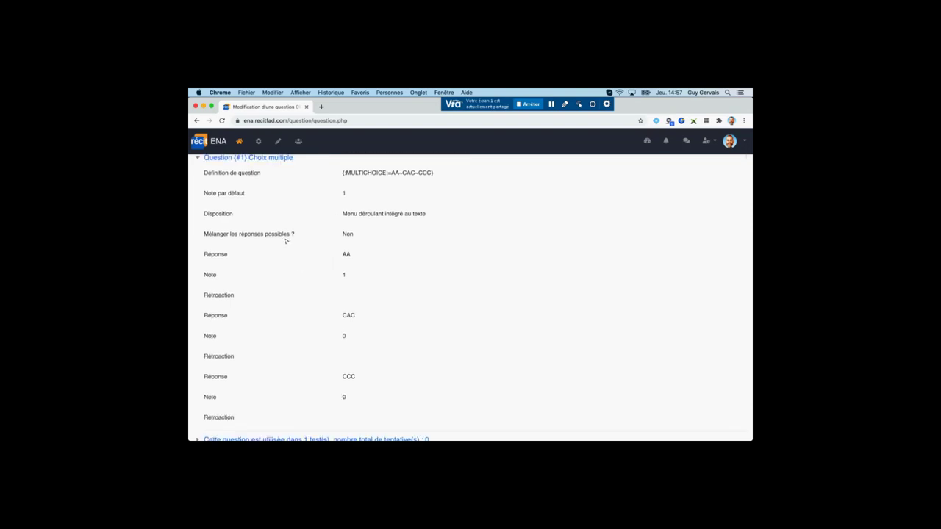
Step: Append _S to MULTICHOICE in the answer code of the first sentence so the choices are shuffled
{"action": "scroll", "coordinate": [347, 238], "scroll_direction": "up", "scroll_amount": 5}
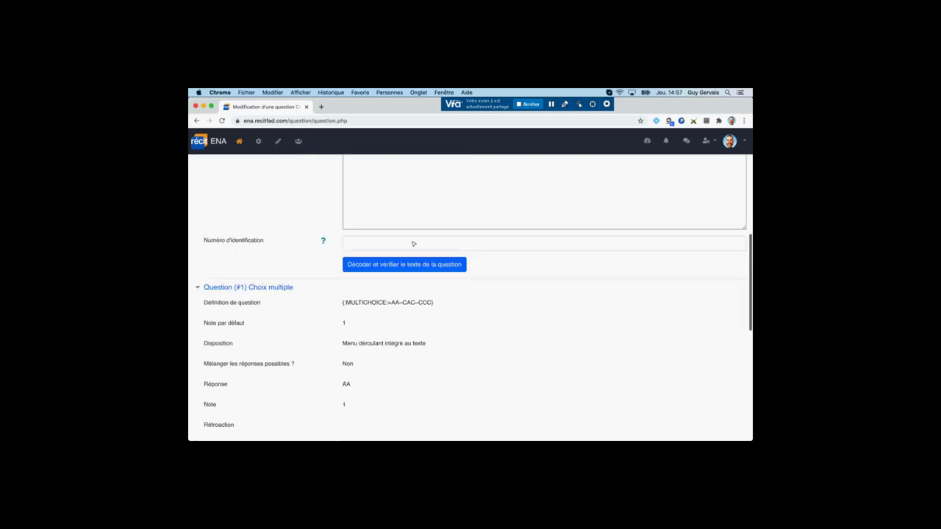
{"action": "scroll", "coordinate": [413, 244], "scroll_direction": "up", "scroll_amount": 15}
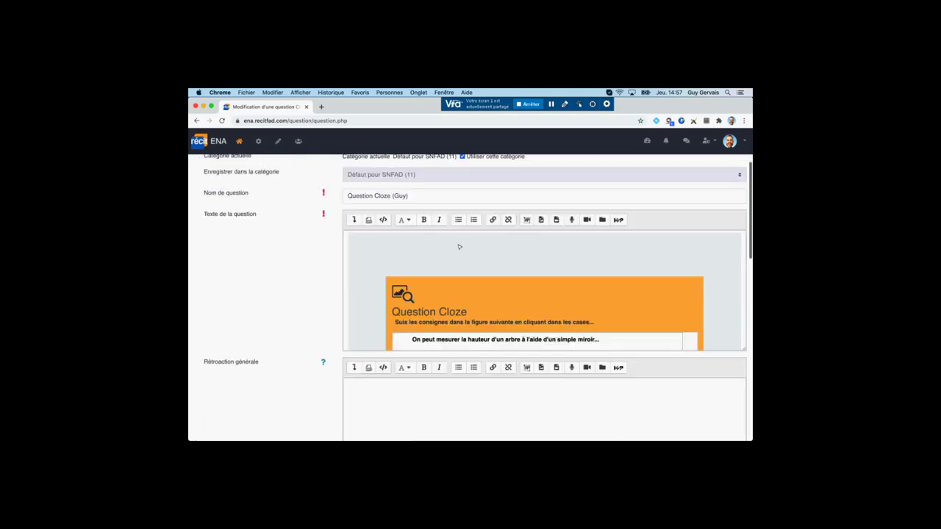
{"action": "scroll", "coordinate": [459, 247], "scroll_direction": "down", "scroll_amount": 8}
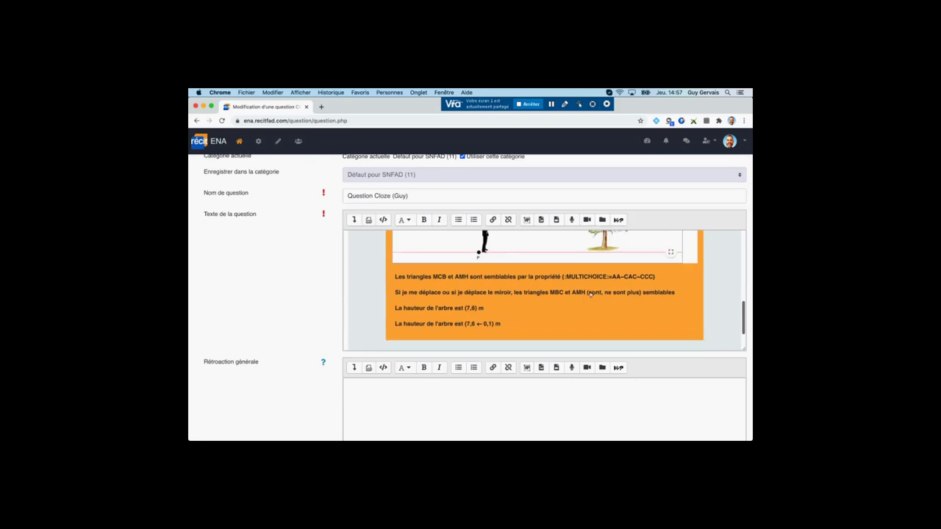
{"action": "left_click", "coordinate": [607, 277]}
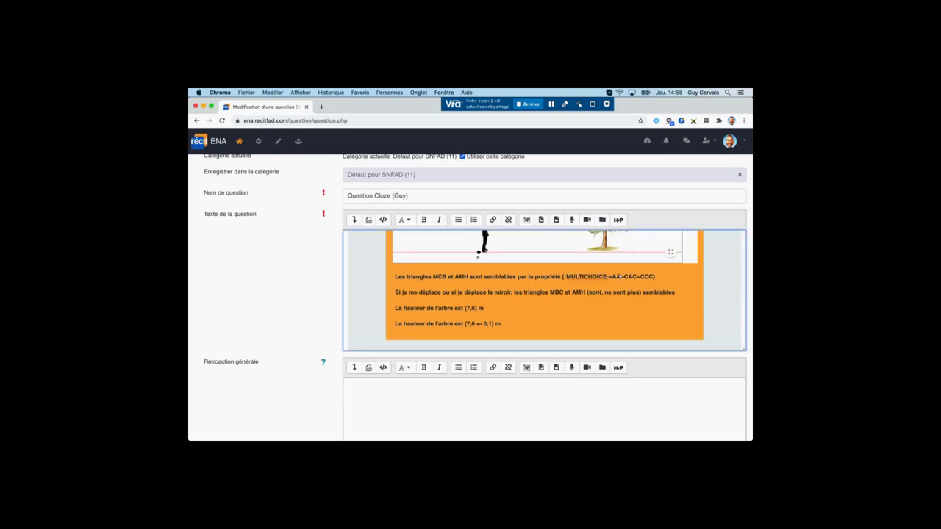
{"action": "scroll", "coordinate": [620, 277], "scroll_direction": "up", "scroll_amount": 5}
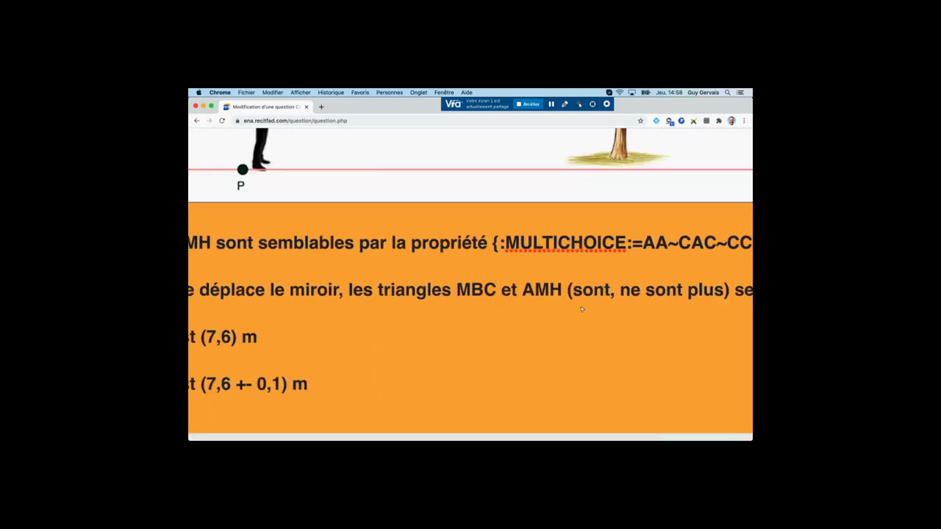
{"action": "type", "text": "_"}
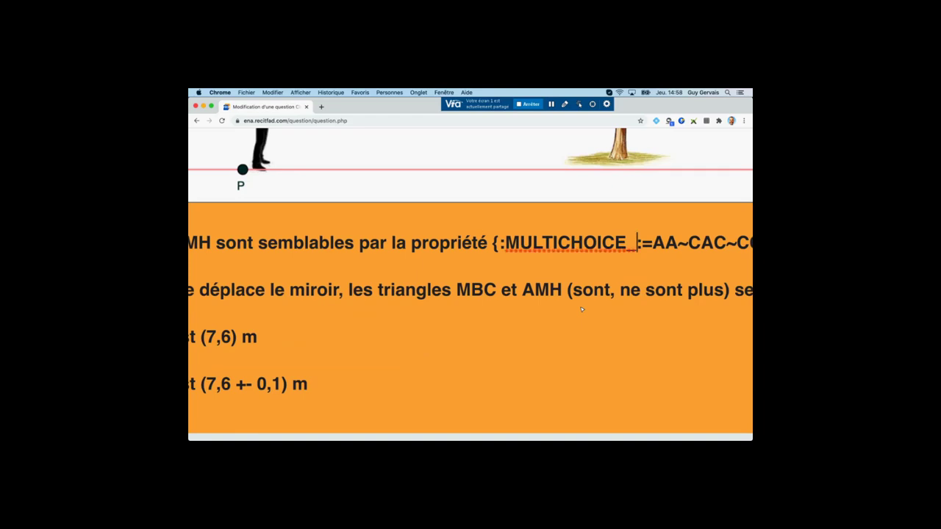
{"action": "type", "text": "S"}
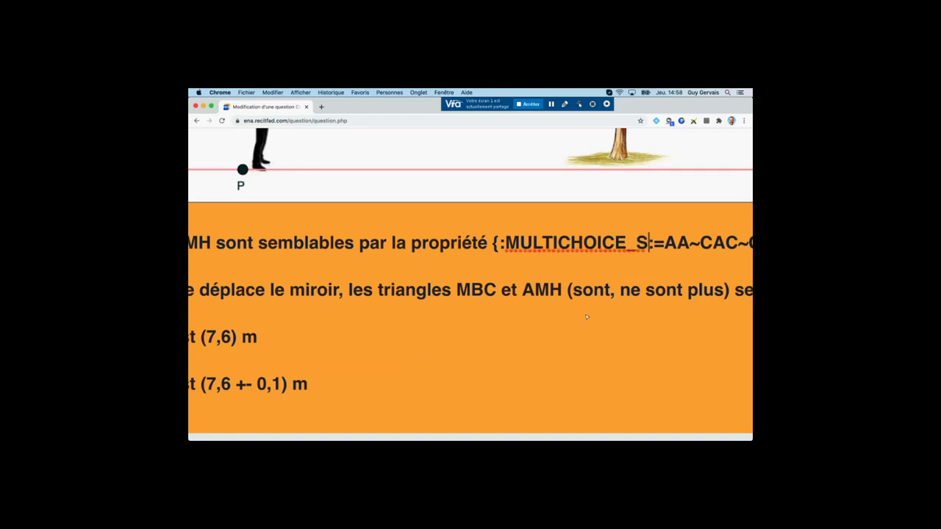
Step: Decode and verify the question text, and check the answer-shuffling setting of multiple-choice question #1
{"action": "scroll", "coordinate": [586, 317], "scroll_direction": "down", "scroll_amount": 5}
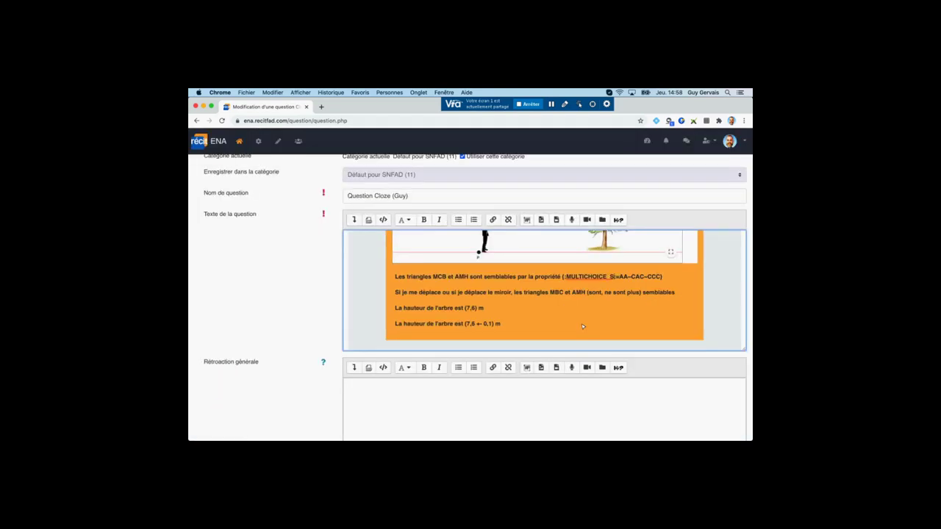
{"action": "scroll", "coordinate": [583, 327], "scroll_direction": "down", "scroll_amount": 5}
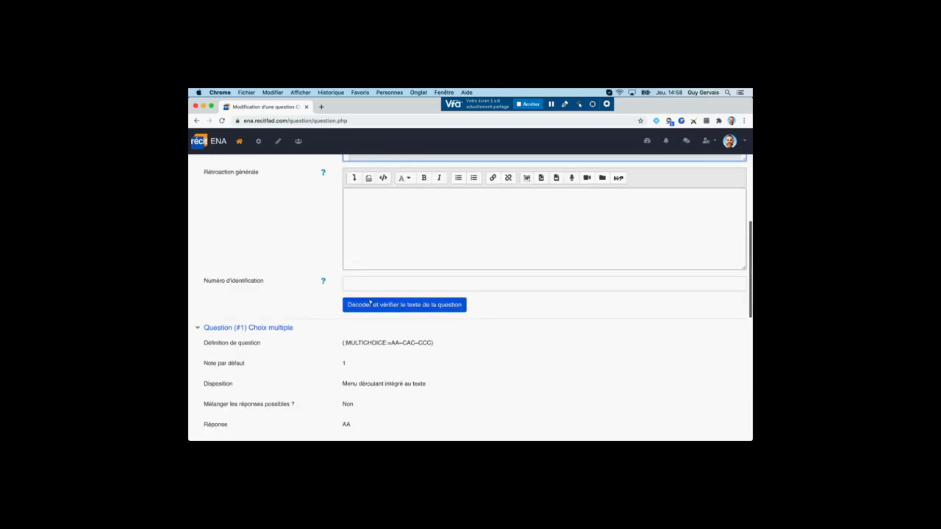
{"action": "left_click", "coordinate": [370, 305]}
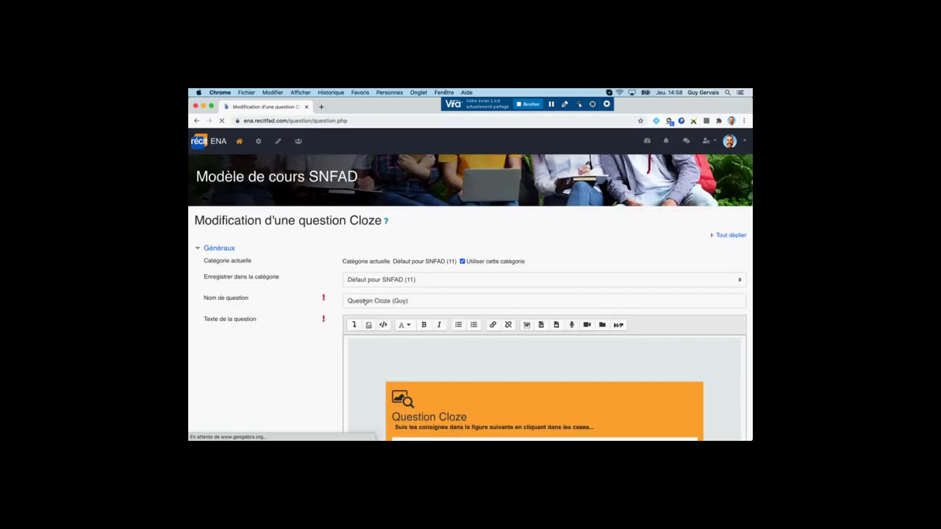
{"action": "scroll", "coordinate": [364, 302], "scroll_direction": "down", "scroll_amount": 10}
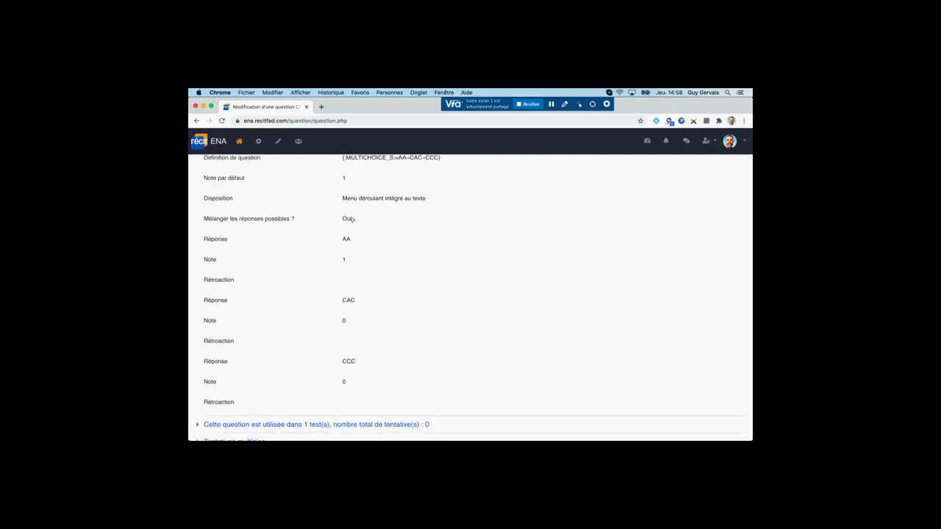
Step: Copy the whole MULTICHOICE_S code from the first sentence and paste it before "(sont, ne sont plus)" in the second sentence
{"action": "scroll", "coordinate": [351, 219], "scroll_direction": "up", "scroll_amount": 10}
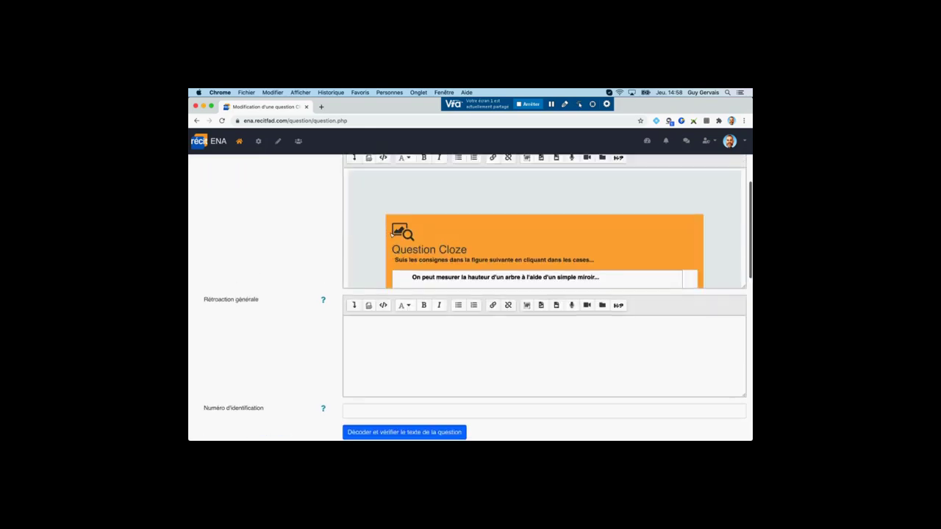
{"action": "scroll", "coordinate": [573, 249], "scroll_direction": "down", "scroll_amount": 2}
{"action": "scroll", "coordinate": [573, 249], "scroll_direction": "down", "scroll_amount": 3}
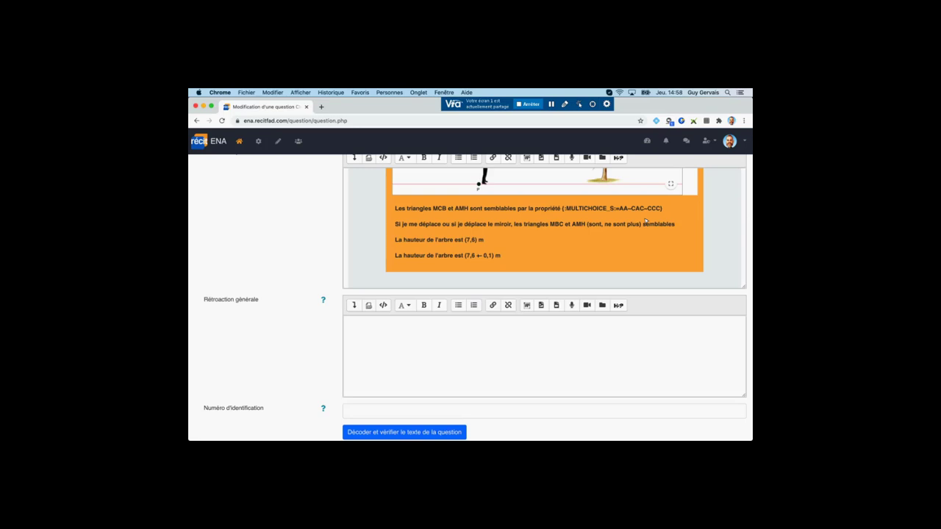
{"action": "scroll", "coordinate": [646, 221], "scroll_direction": "up", "scroll_amount": 5}
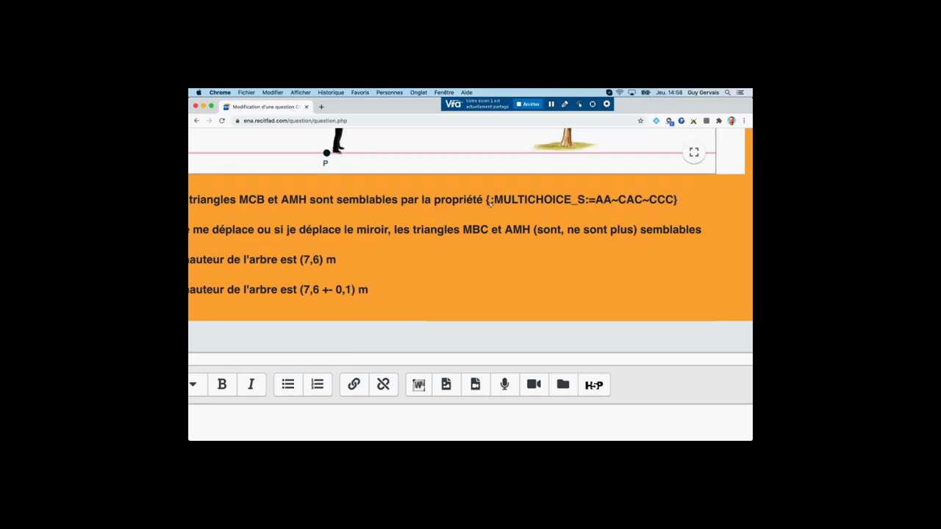
{"action": "left_click_drag", "start_coordinate": [488, 200], "coordinate": [676, 201]}
{"action": "key", "text": "super+c"}
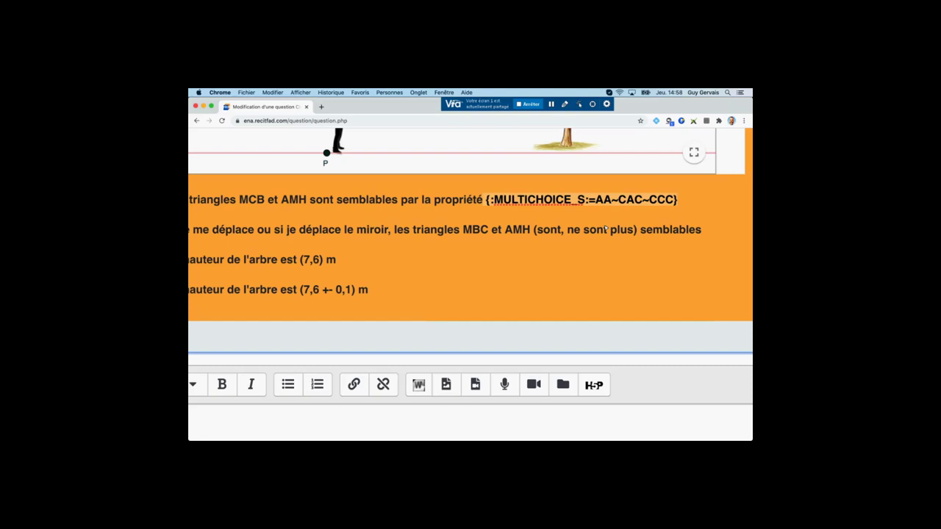
{"action": "left_click", "coordinate": [535, 231]}
{"action": "key", "text": "super+v"}
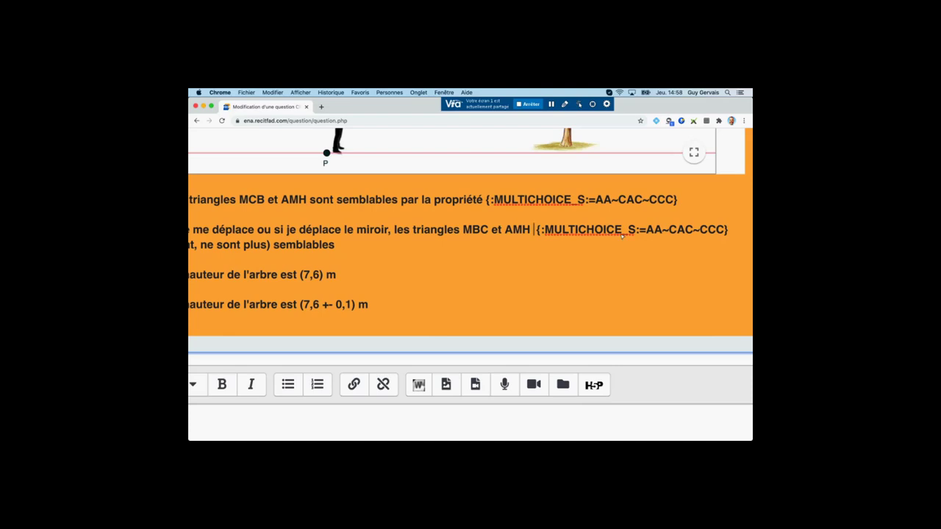
Step: Replace the answers in the second sentence's MULTICHOICE_S code with "=sont~ne sont pas", marking "sont" as correct
{"action": "left_click", "coordinate": [726, 231]}
{"action": "key", "text": "BackSpace"}
{"action": "key", "text": "BackSpace"}
{"action": "key", "text": "BackSpace"}
{"action": "key", "text": "BackSpace"}
{"action": "key", "text": "BackSpace"}
{"action": "key", "text": "BackSpace"}
{"action": "key", "text": "BackSpace"}
{"action": "key", "text": "BackSpace"}
{"action": "key", "text": "BackSpace"}
{"action": "key", "text": "BackSpace"}
{"action": "key", "text": "BackSpace"}
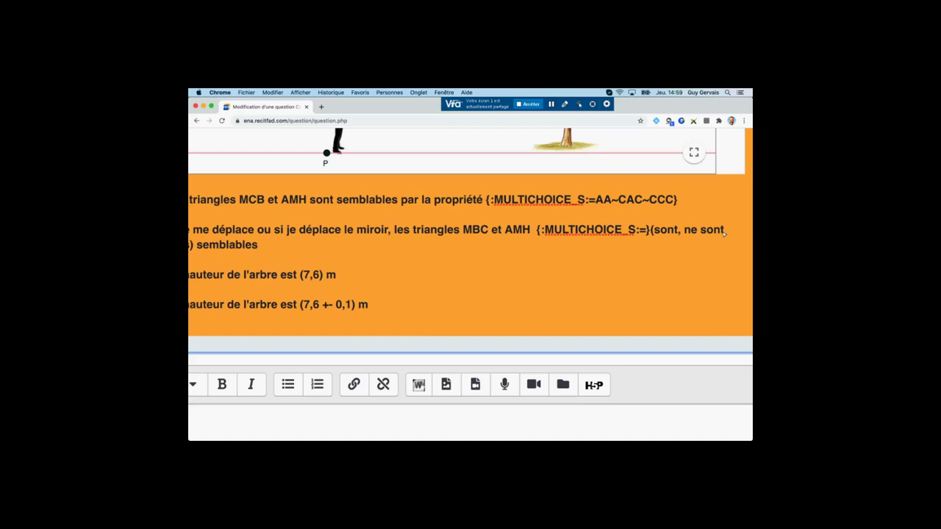
{"action": "key", "text": "BackSpace"}
{"action": "type", "text": "sont"}
{"action": "key", "text": "BackSpace"}
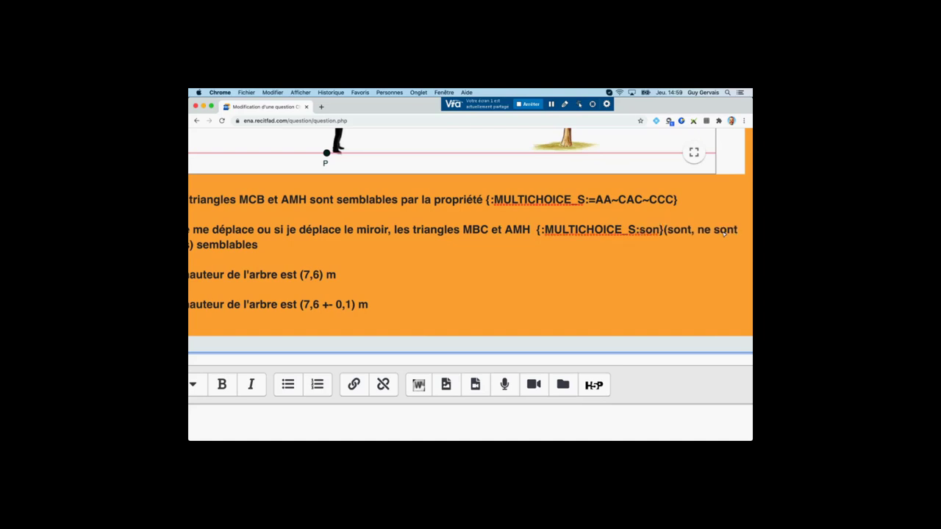
{"action": "type", "text": "t~ne "}
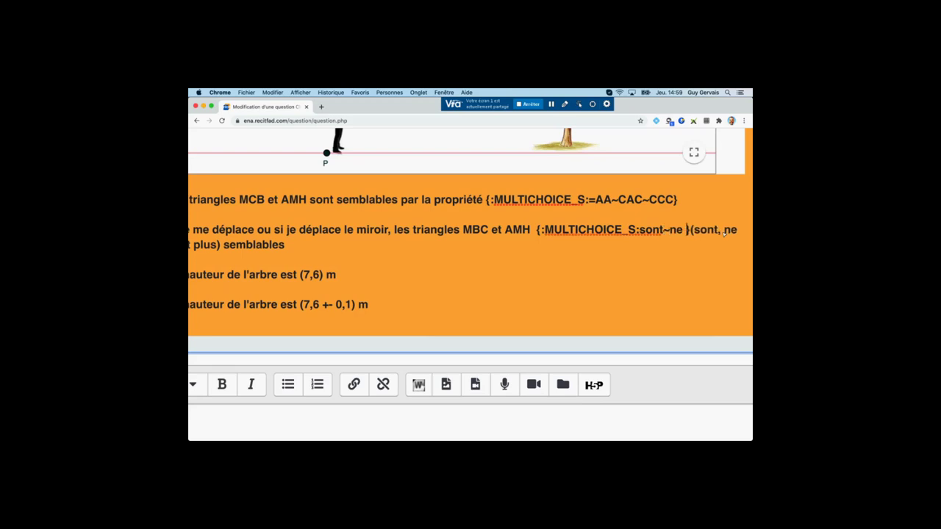
{"action": "type", "text": "sont pas"}
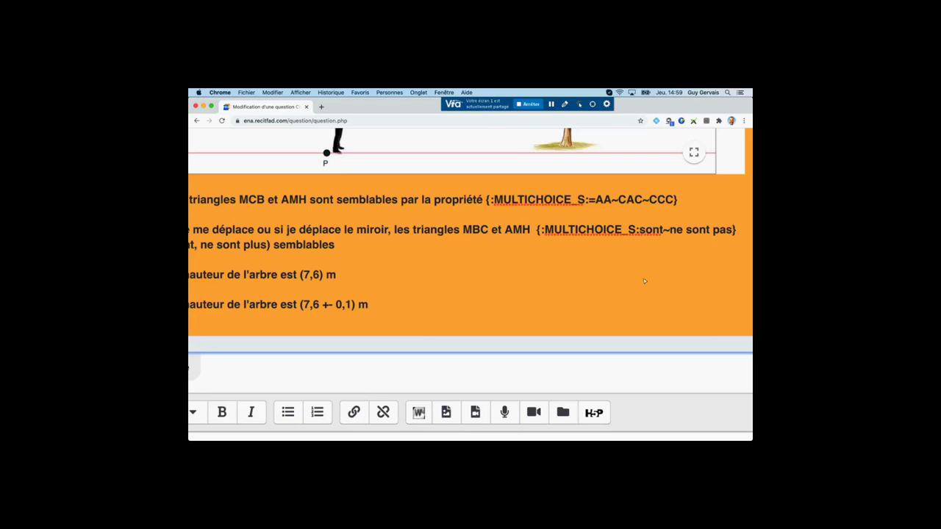
{"action": "type", "text": "="}
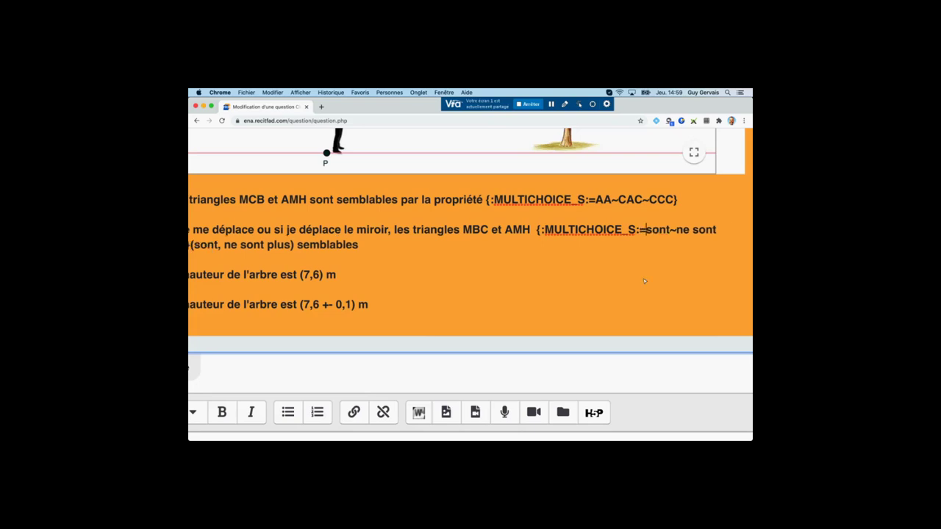
Step: Decode and verify the question text, and expand multiple-choice question #2 to review its answers and grades
{"action": "scroll", "coordinate": [466, 341], "scroll_direction": "down", "scroll_amount": 2}
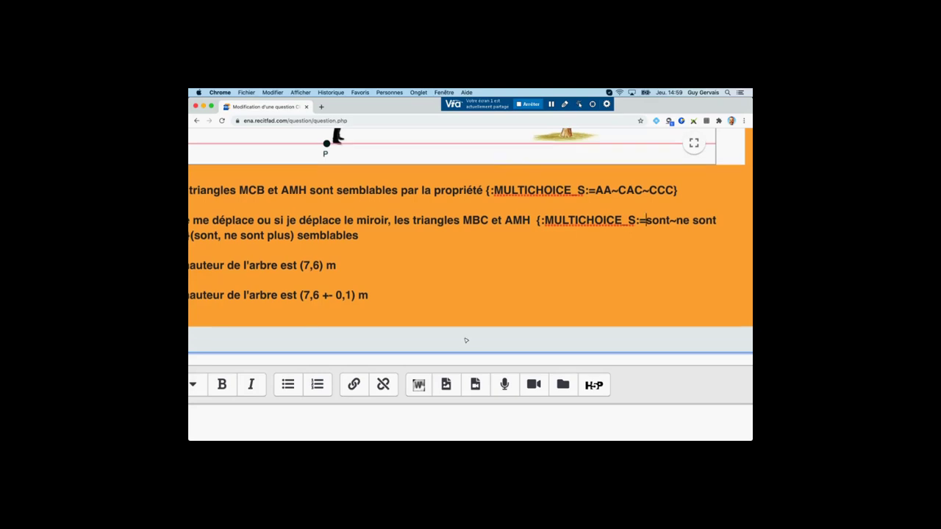
{"action": "scroll", "coordinate": [456, 331], "scroll_direction": "down", "scroll_amount": 5}
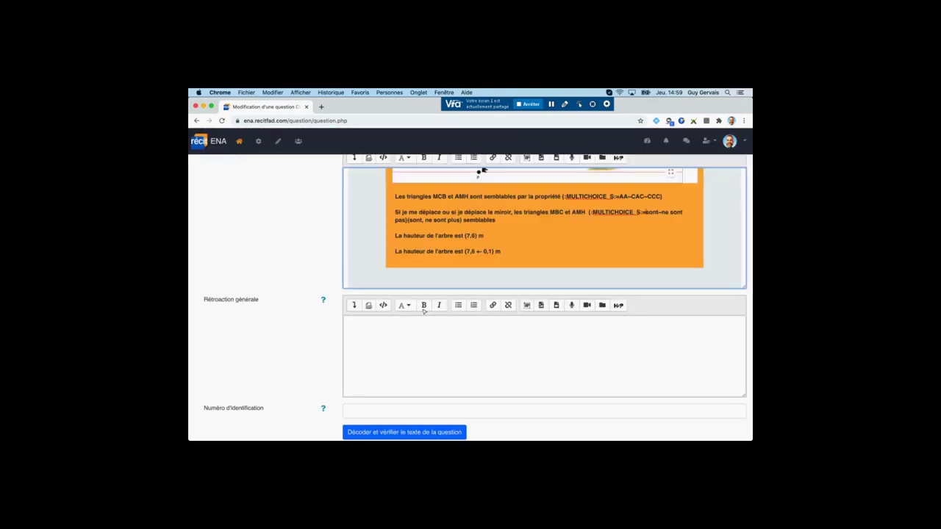
{"action": "scroll", "coordinate": [424, 311], "scroll_direction": "down", "scroll_amount": 5}
{"action": "left_click", "coordinate": [406, 199]}
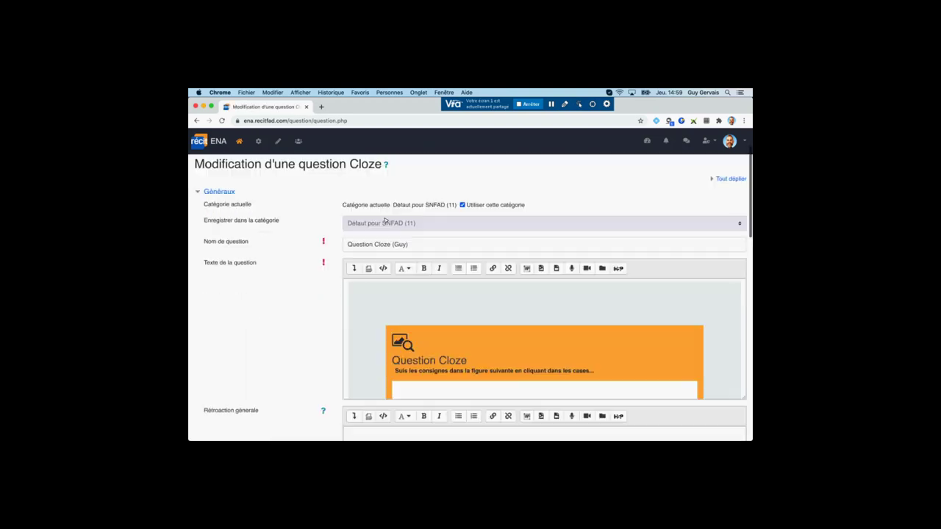
{"action": "scroll", "coordinate": [258, 359], "scroll_direction": "down", "scroll_amount": 4}
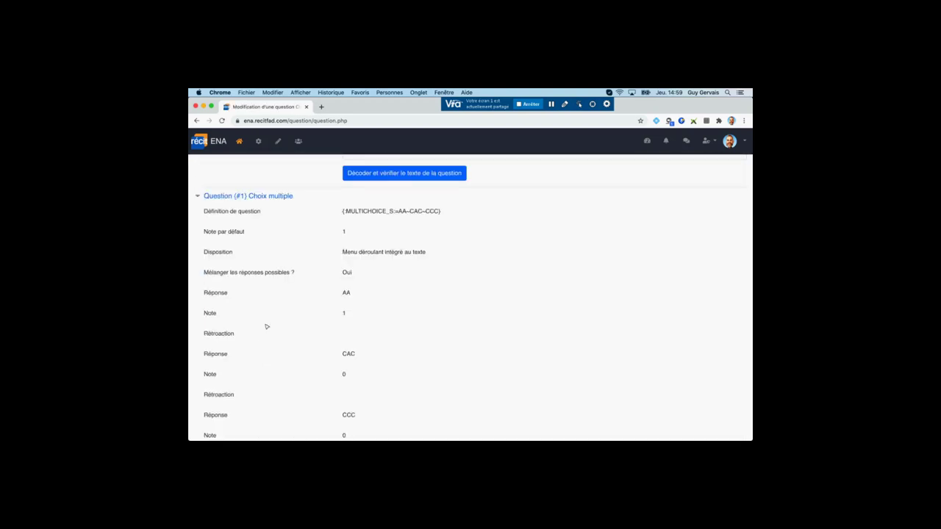
{"action": "scroll", "coordinate": [273, 235], "scroll_direction": "down", "scroll_amount": 6}
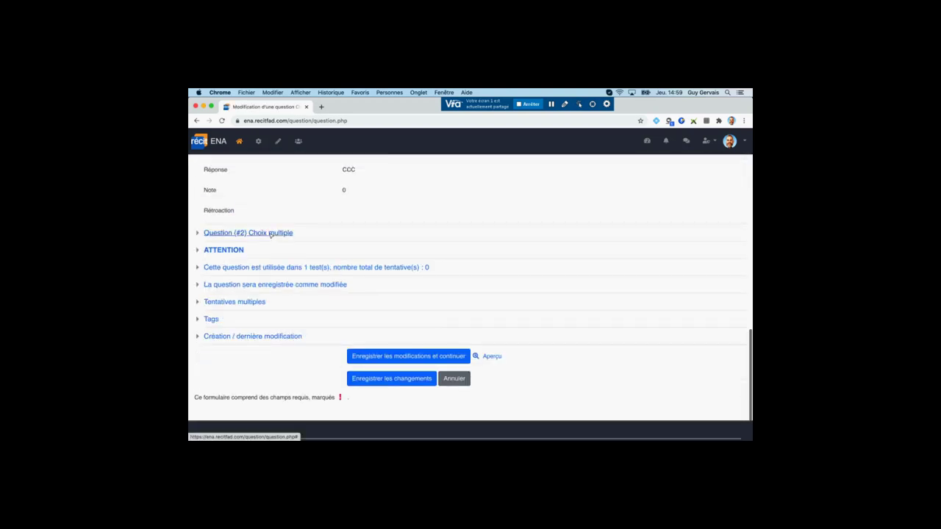
{"action": "left_click", "coordinate": [261, 233]}
{"action": "scroll", "coordinate": [280, 235], "scroll_direction": "down", "scroll_amount": 1}
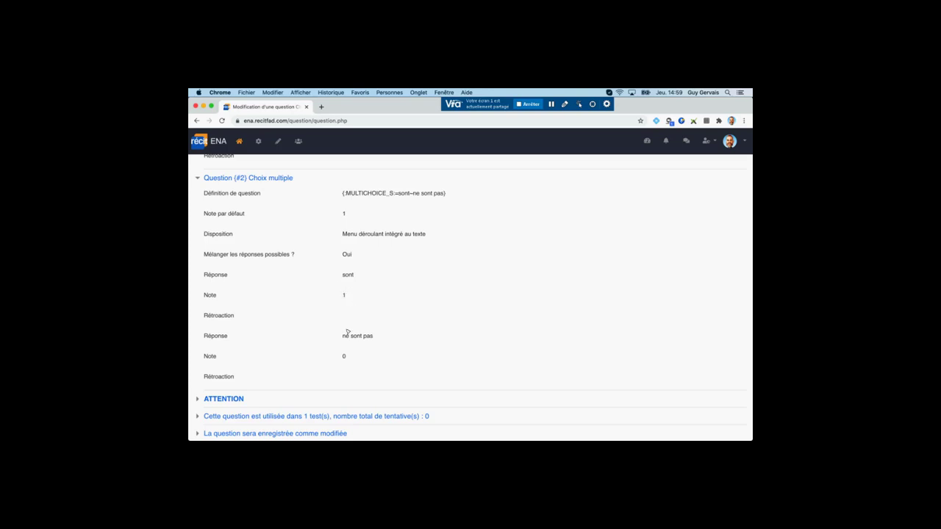
Step: Save the changes to the Cloze question, confirming that it should be saved as modified
{"action": "scroll", "coordinate": [359, 337], "scroll_direction": "down", "scroll_amount": 5}
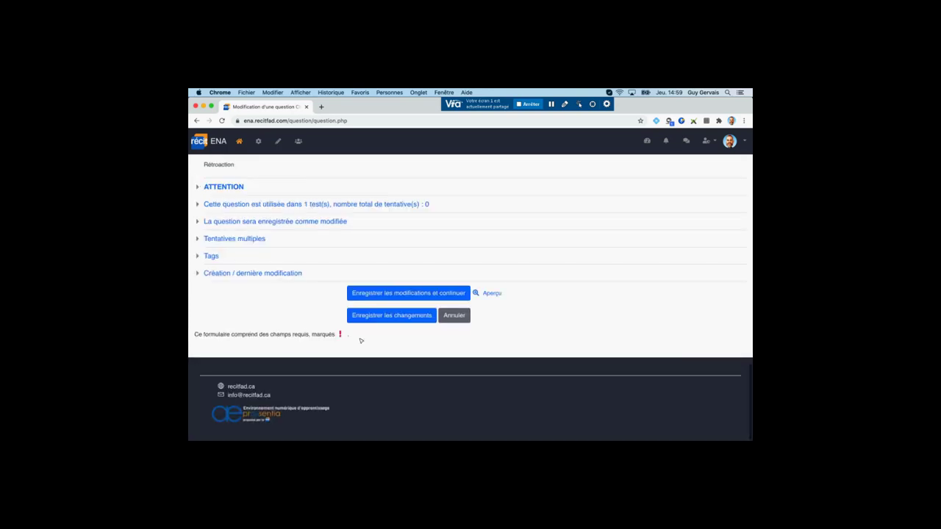
{"action": "left_click", "coordinate": [376, 320]}
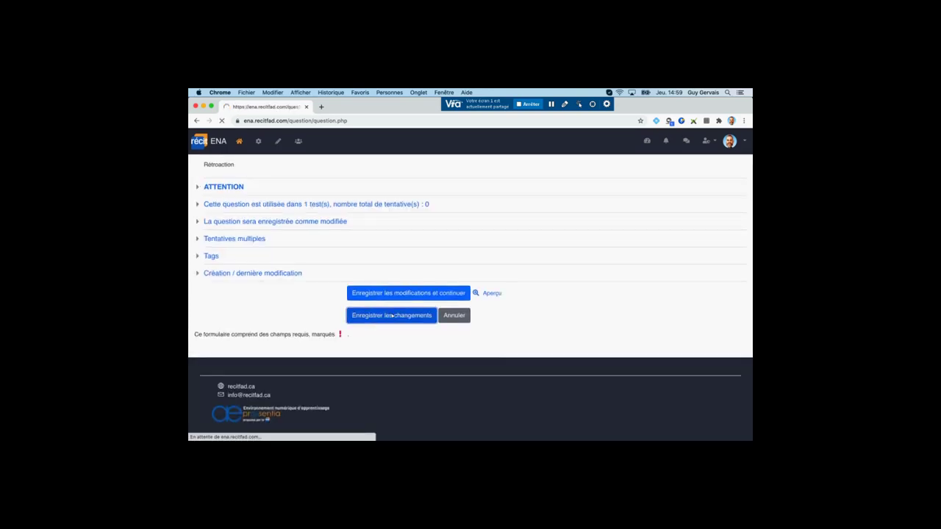
{"action": "left_click", "coordinate": [345, 311]}
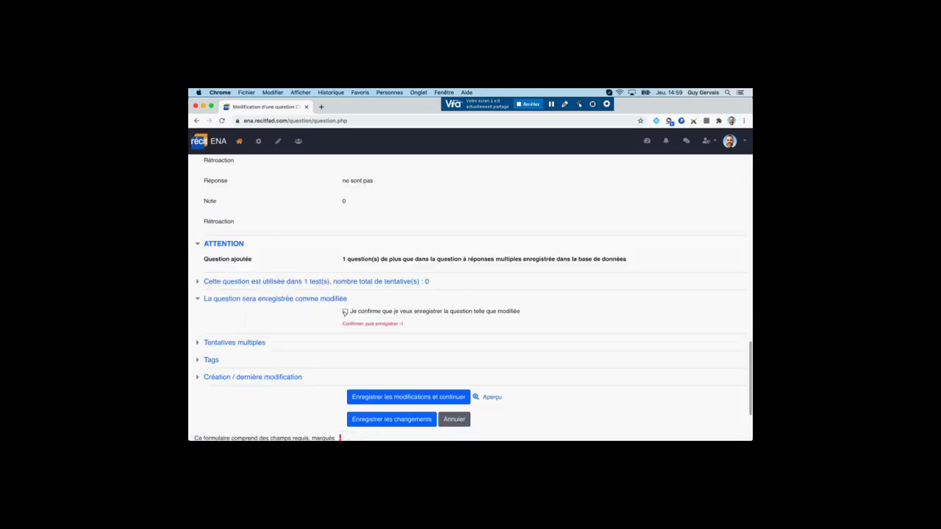
{"action": "left_click", "coordinate": [390, 419]}
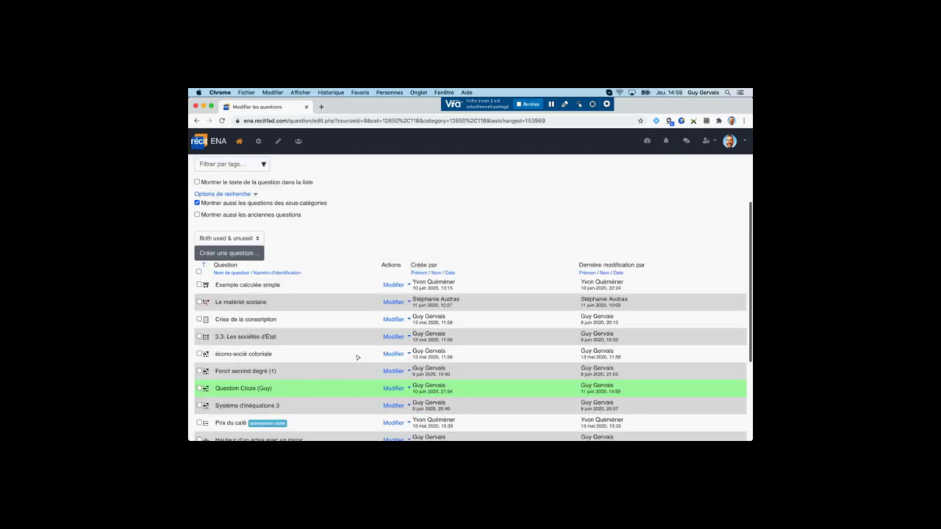
Step: Preview the highlighted Cloze question with "AA" and "sont" chosen in its two answer lists, and close the preview
{"action": "left_click", "coordinate": [393, 321]}
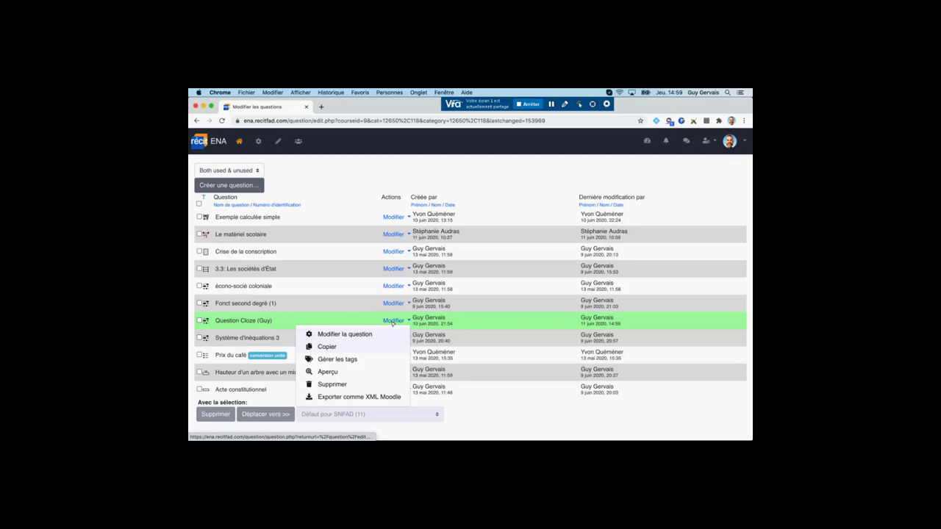
{"action": "left_click", "coordinate": [340, 371]}
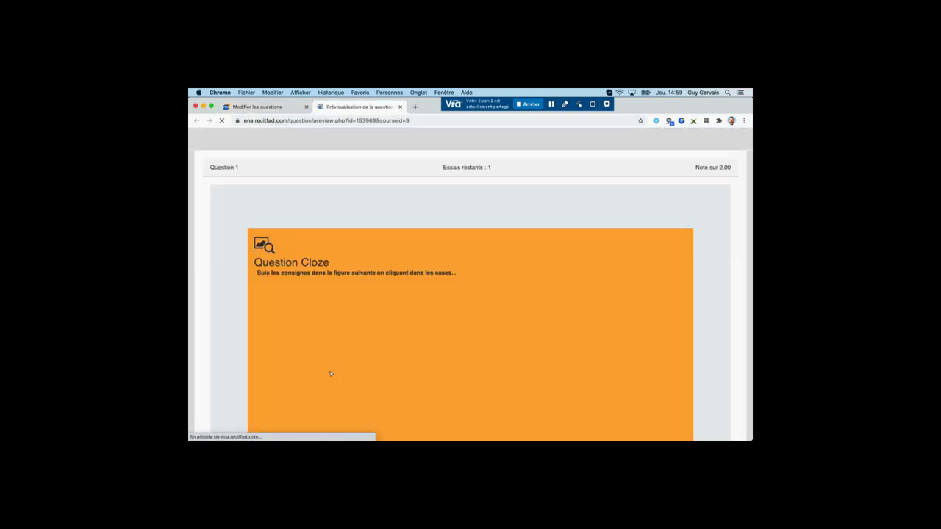
{"action": "scroll", "coordinate": [367, 333], "scroll_direction": "down", "scroll_amount": 4}
{"action": "scroll", "coordinate": [364, 342], "scroll_direction": "down", "scroll_amount": 3}
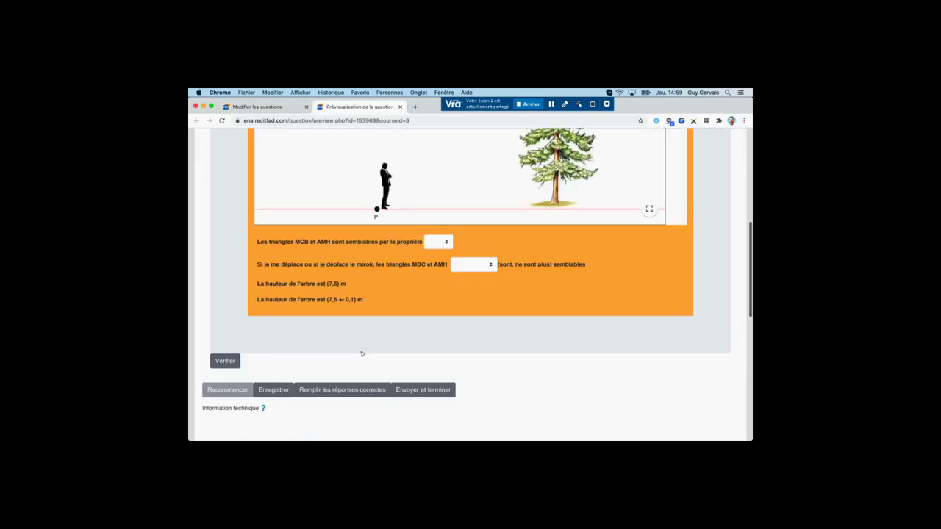
{"action": "left_click", "coordinate": [439, 242]}
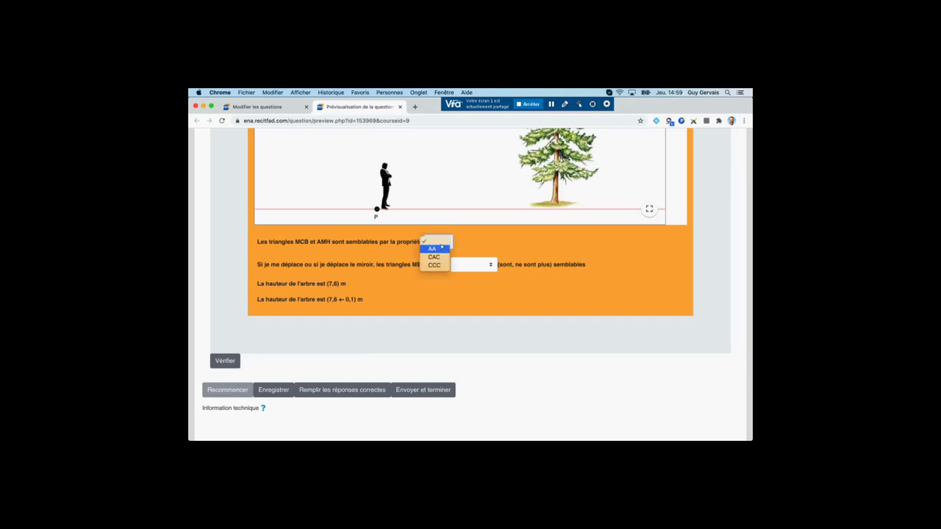
{"action": "left_click", "coordinate": [433, 249]}
{"action": "left_click", "coordinate": [471, 265]}
{"action": "left_click", "coordinate": [460, 277]}
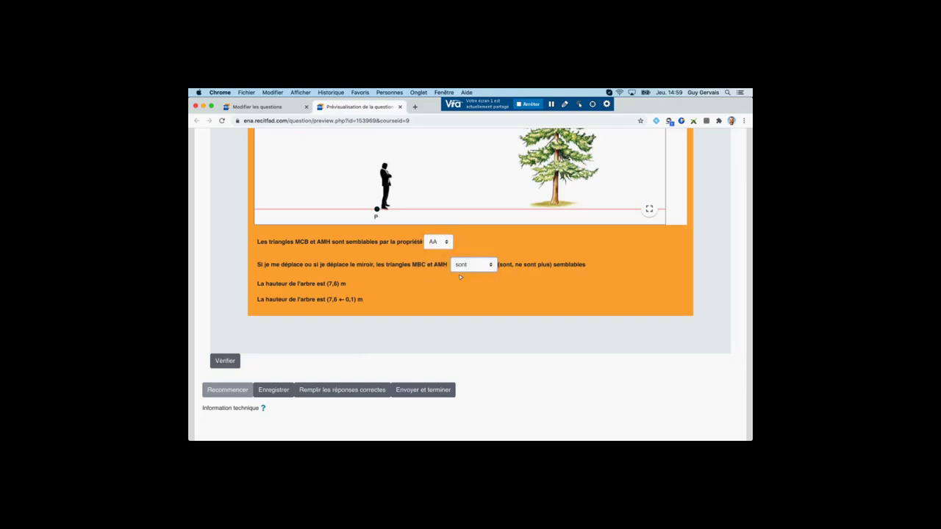
{"action": "scroll", "coordinate": [327, 332], "scroll_direction": "up", "scroll_amount": 5}
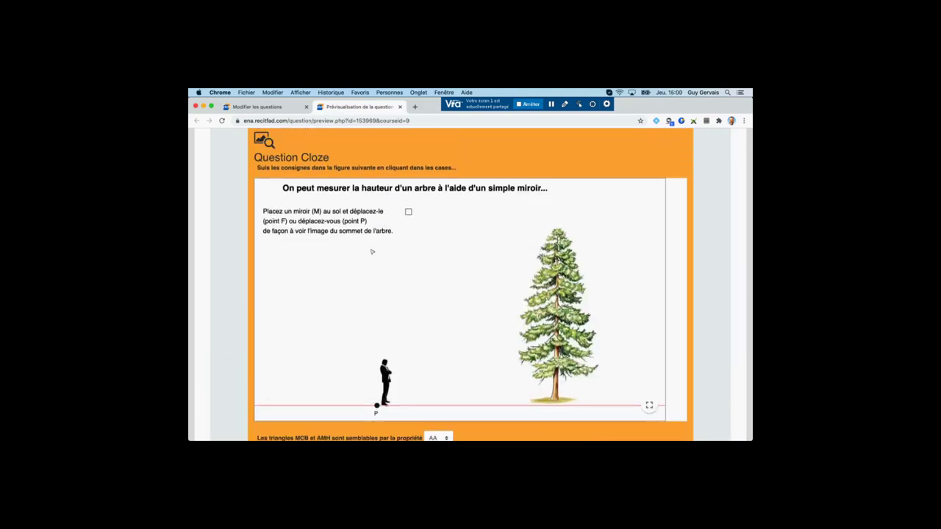
{"action": "left_click", "coordinate": [399, 107]}
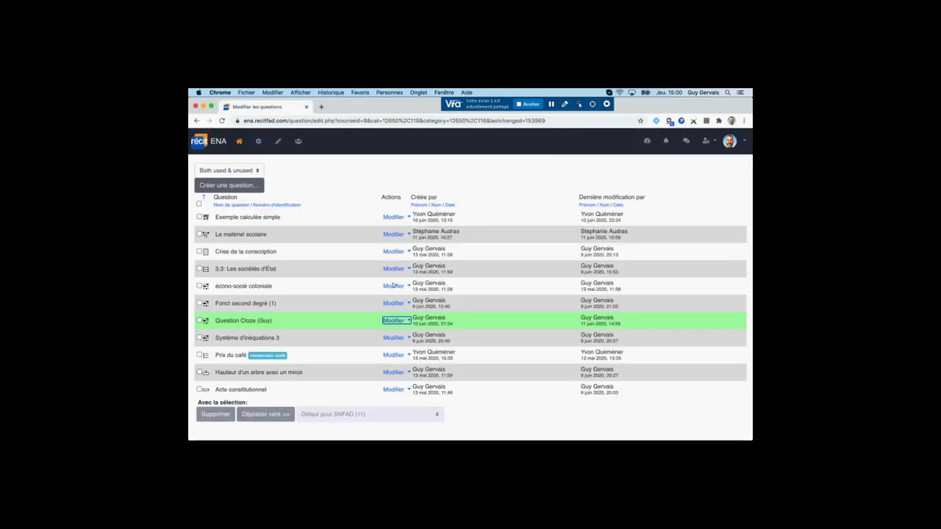
Step: Reopen the highlighted Cloze question for editing and enlarge its question text editor to show the sentences below the figure
{"action": "left_click", "coordinate": [393, 320]}
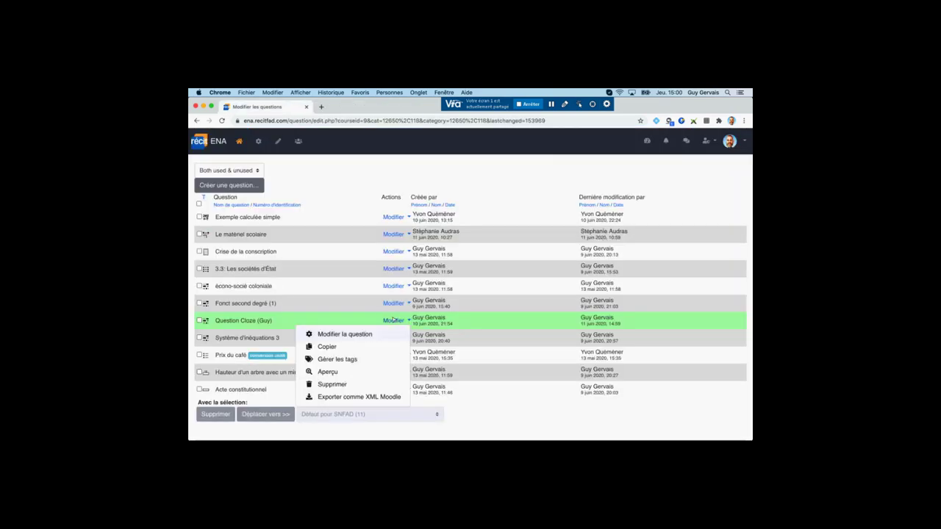
{"action": "left_click", "coordinate": [358, 334]}
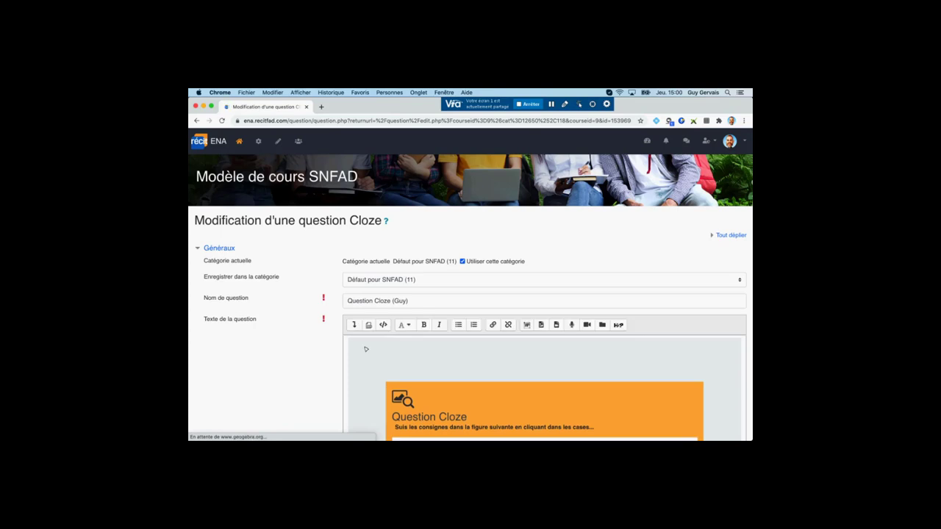
{"action": "scroll", "coordinate": [366, 349], "scroll_direction": "down", "scroll_amount": 10}
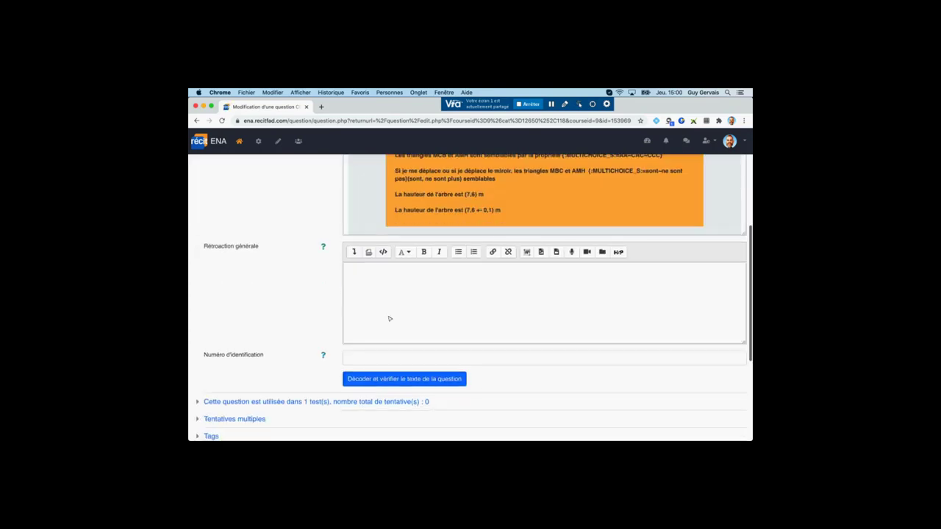
{"action": "left_click_drag", "start_coordinate": [744, 234], "coordinate": [737, 425]}
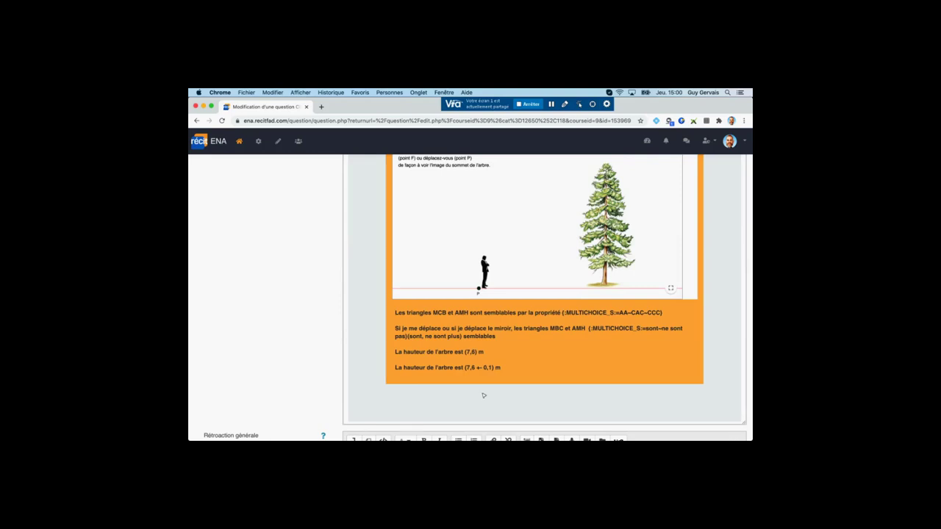
Step: Paste the MULTICHOICE_S code before "(7,6)" in the first tree-height sentence and change its question type to SHORTANSWER
{"action": "scroll", "coordinate": [472, 359], "scroll_direction": "up", "scroll_amount": 5}
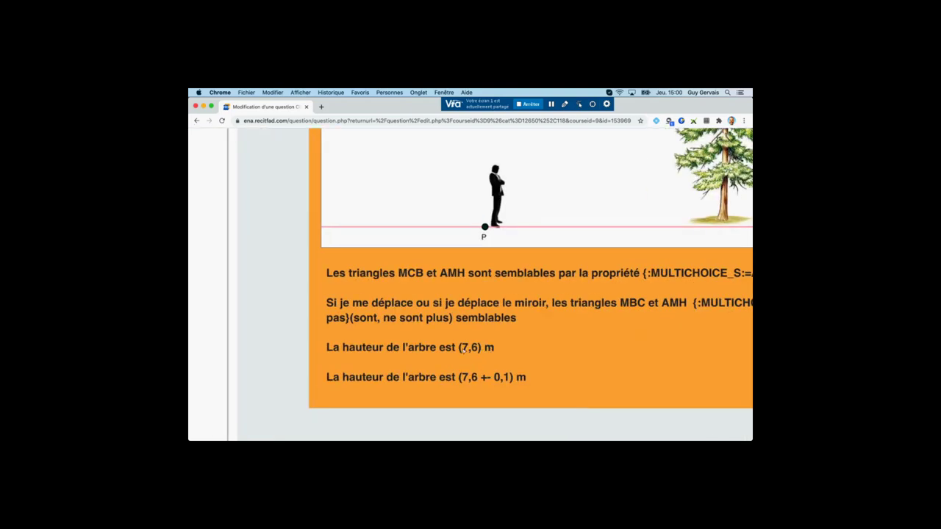
{"action": "left_click", "coordinate": [461, 350]}
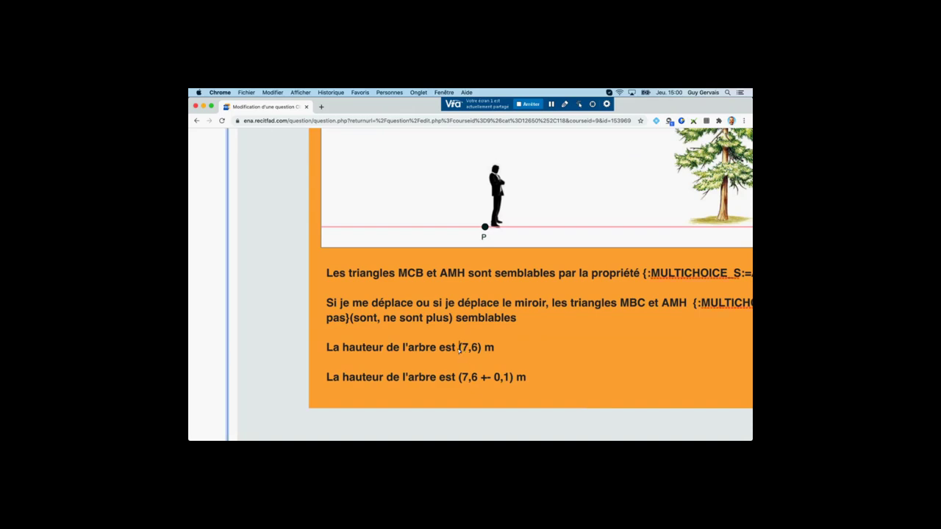
{"action": "type", "text": "{:MULTICHOICE_S:=AA~CAC~CCC}"}
{"action": "double_click", "coordinate": [473, 349]}
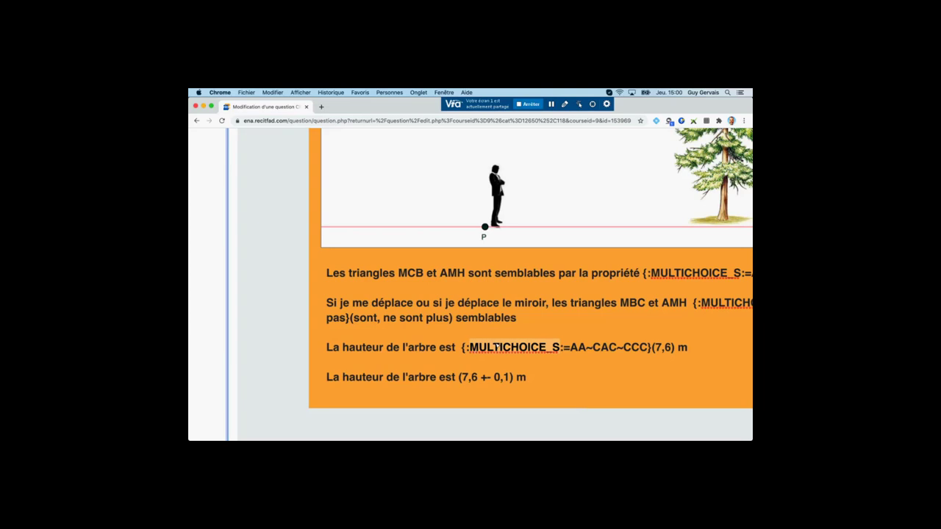
{"action": "type", "text": "SHORT"}
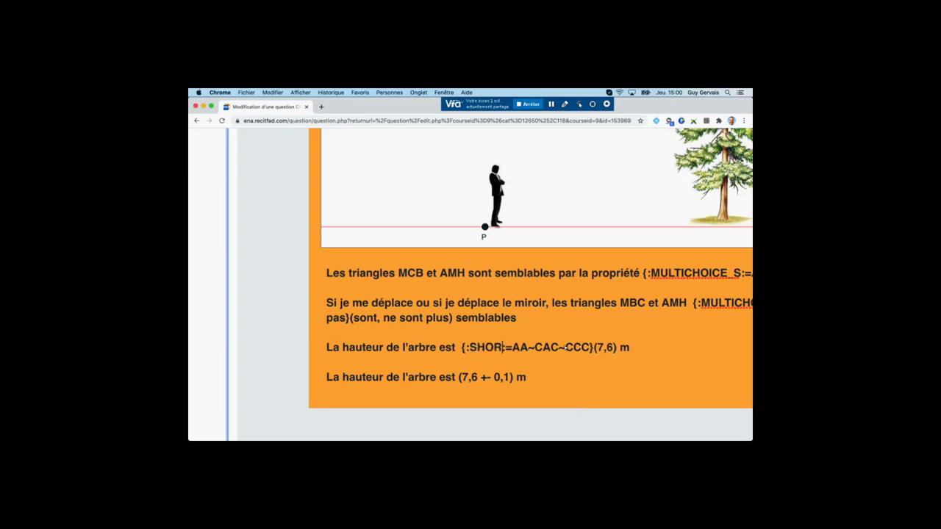
{"action": "type", "text": "ANSWER"}
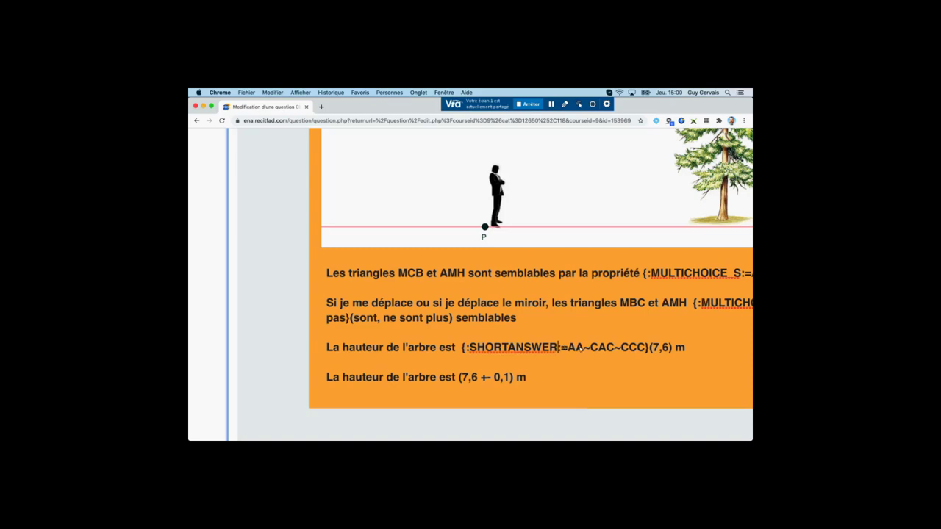
Step: Replace the answers in the SHORTANSWER code with the single correct answer "=7,6"
{"action": "left_click", "coordinate": [646, 347]}
{"action": "key", "text": "BackSpace"}
{"action": "key", "text": "BackSpace"}
{"action": "key", "text": "BackSpace"}
{"action": "key", "text": "BackSpace"}
{"action": "key", "text": "BackSpace"}
{"action": "key", "text": "BackSpace"}
{"action": "key", "text": "BackSpace"}
{"action": "key", "text": "BackSpace"}
{"action": "key", "text": "BackSpace"}
{"action": "key", "text": "BackSpace"}
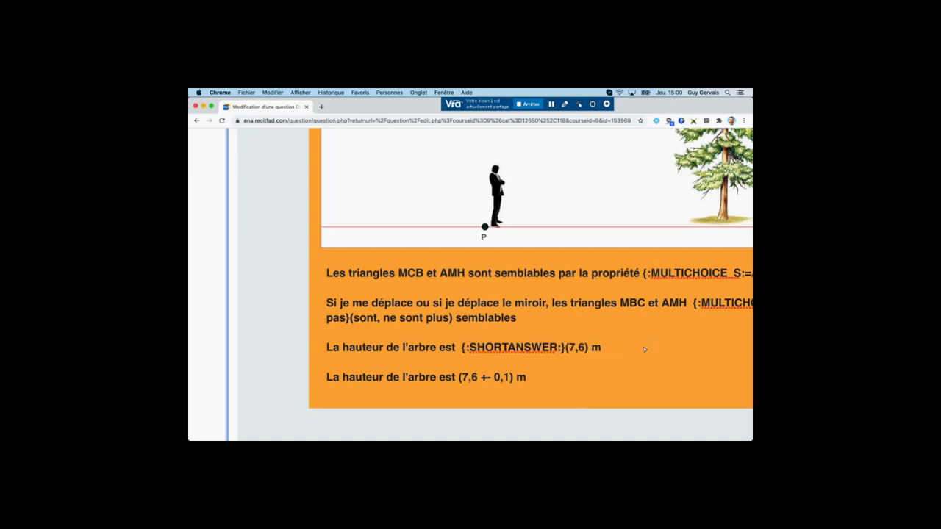
{"action": "type", "text": "7,6"}
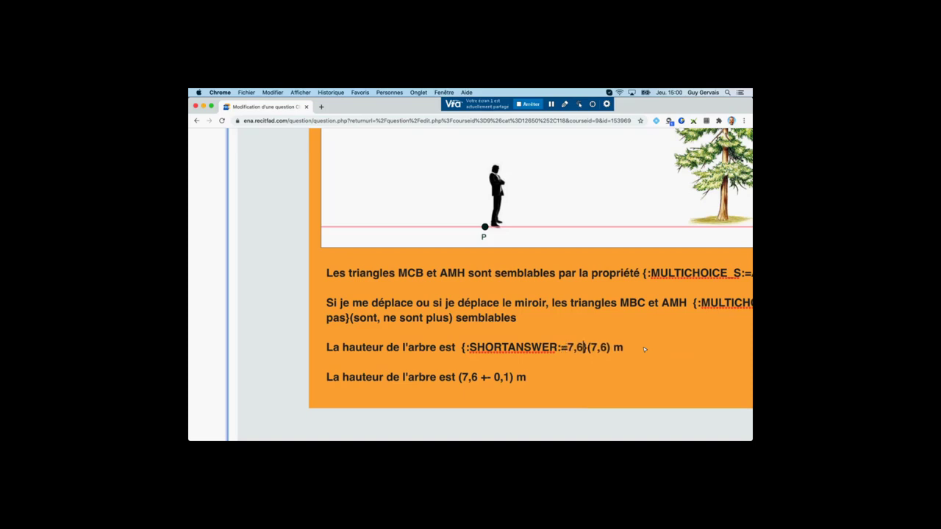
Step: Delete the leftover "(7,6)" after the SHORTANSWER code in the first tree-height sentence
{"action": "left_click", "coordinate": [613, 347]}
{"action": "key", "text": "BackSpace"}
{"action": "key", "text": "BackSpace"}
{"action": "key", "text": "BackSpace"}
{"action": "key", "text": "BackSpace"}
{"action": "key", "text": "BackSpace"}
{"action": "key", "text": "BackSpace"}
Step: Save the changes to the Cloze question with its new short-answer field
{"action": "key", "text": "super+minus"}
{"action": "key", "text": "super+minus"}
{"action": "scroll", "coordinate": [346, 338], "scroll_direction": "down", "scroll_amount": 3}
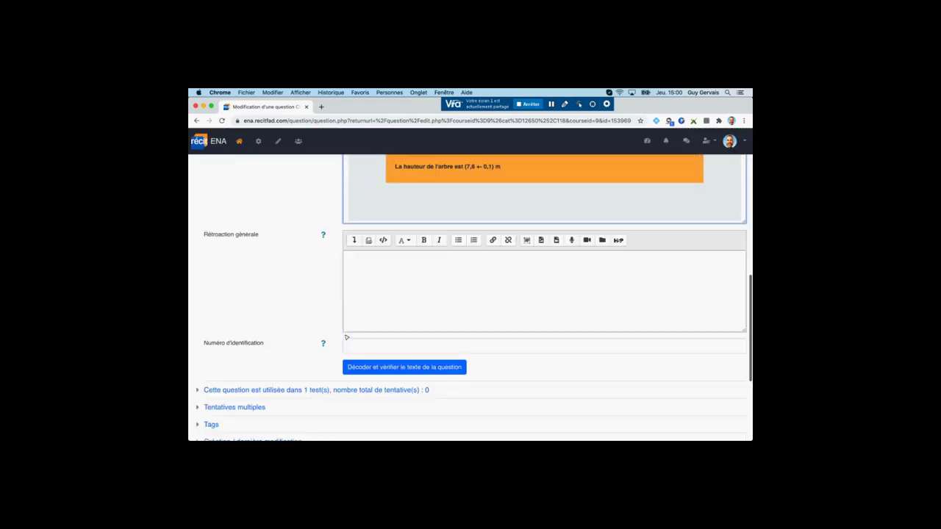
{"action": "scroll", "coordinate": [361, 336], "scroll_direction": "down", "scroll_amount": 3}
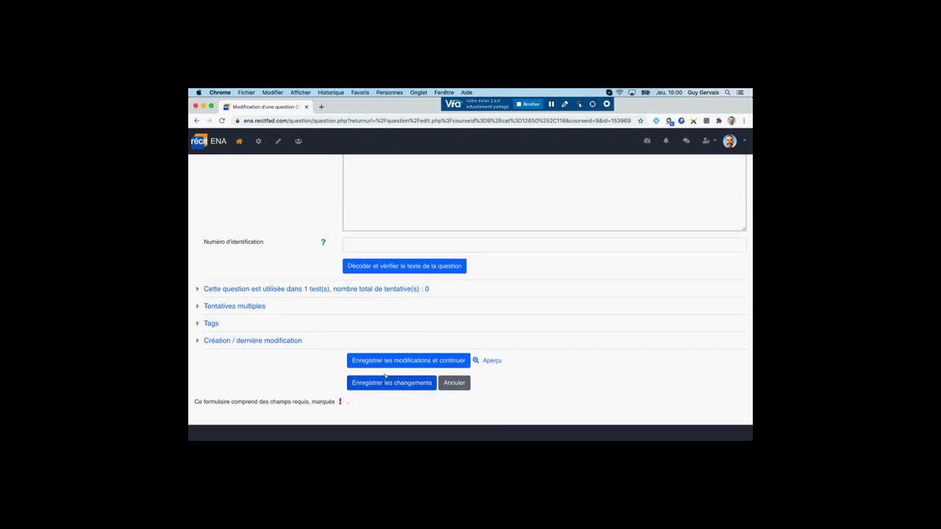
{"action": "left_click", "coordinate": [385, 378]}
{"action": "key", "text": "space"}
{"action": "left_click", "coordinate": [377, 424]}
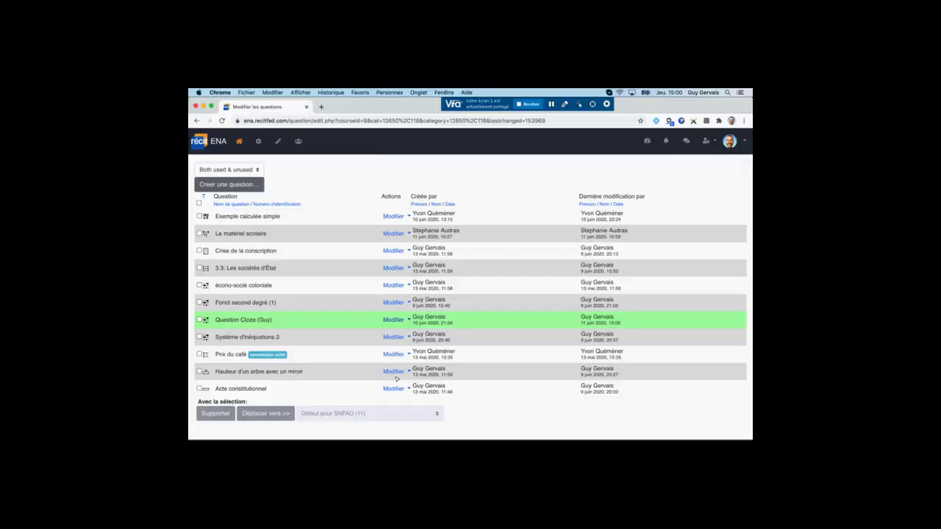
Step: Preview the Cloze question, check the choices in the second answer list, and enter 7,6 as the tree's height
{"action": "left_click", "coordinate": [396, 320]}
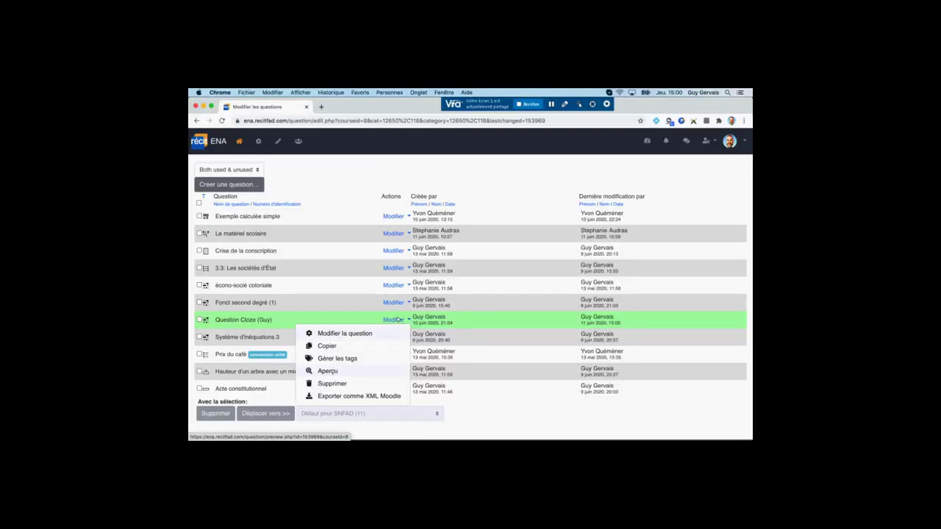
{"action": "left_click", "coordinate": [327, 372]}
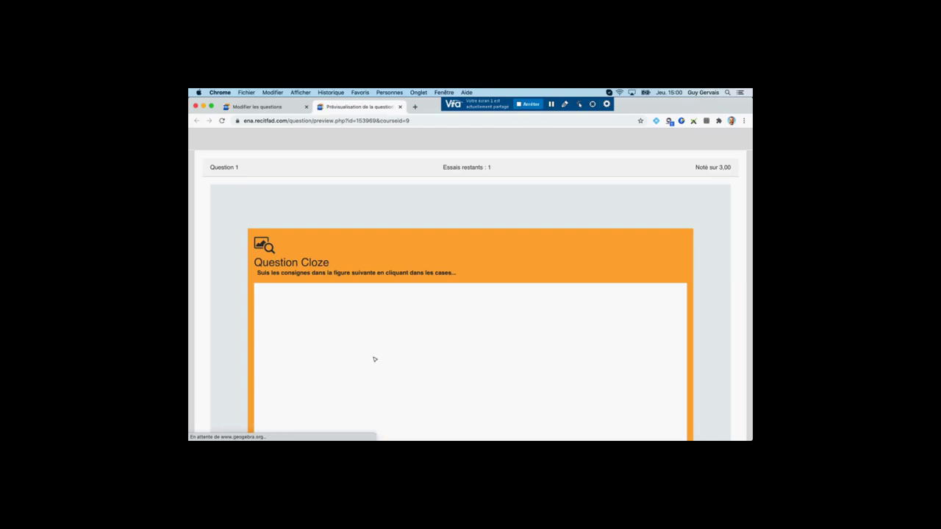
{"action": "scroll", "coordinate": [411, 344], "scroll_direction": "down", "scroll_amount": 1}
{"action": "scroll", "coordinate": [411, 344], "scroll_direction": "down", "scroll_amount": 5}
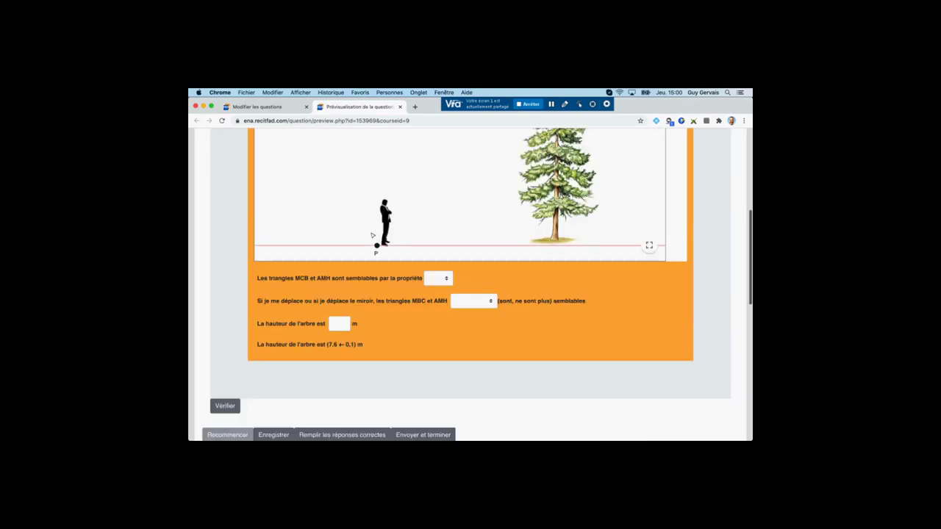
{"action": "left_click", "coordinate": [467, 301]}
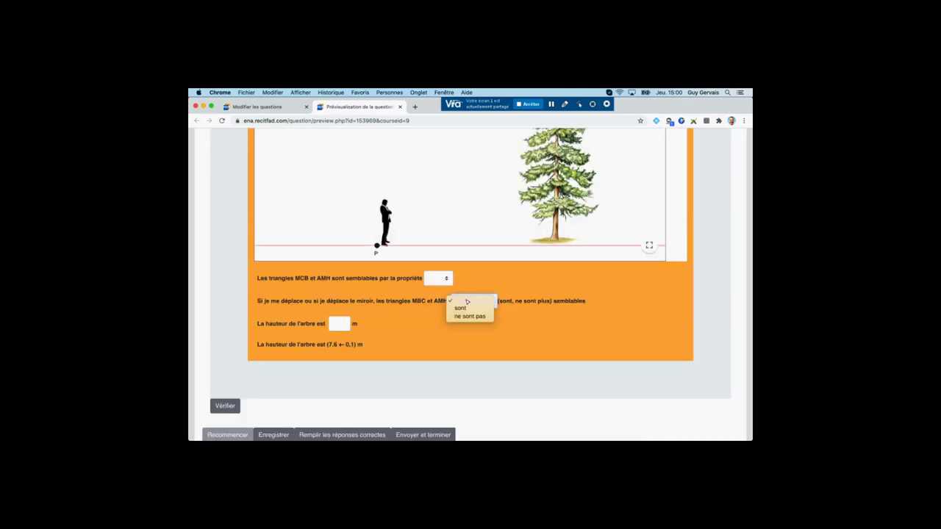
{"action": "left_click", "coordinate": [467, 301]}
{"action": "left_click", "coordinate": [331, 324]}
{"action": "type", "text": "7,6"}
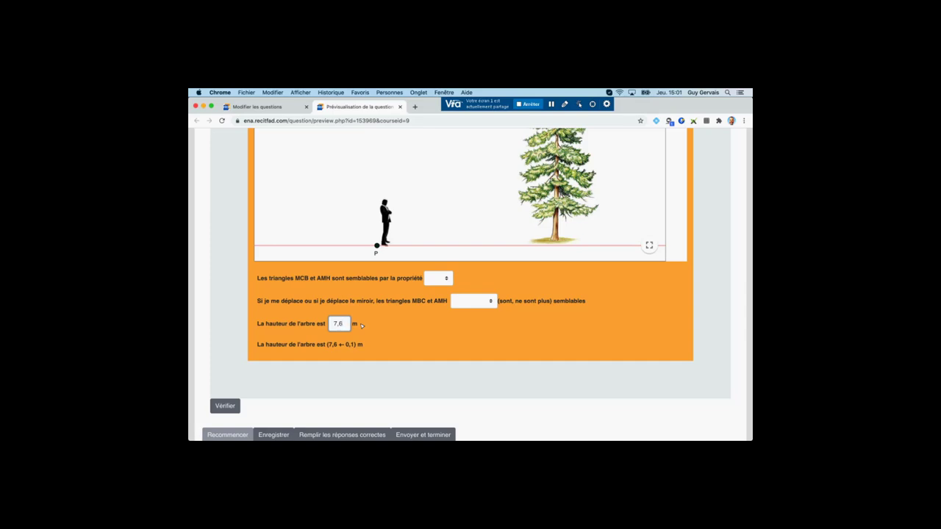
Step: Show the mirror, the two triangles and the measurable dimensions in the preview's interactive figure
{"action": "scroll", "coordinate": [361, 325], "scroll_direction": "up", "scroll_amount": 3}
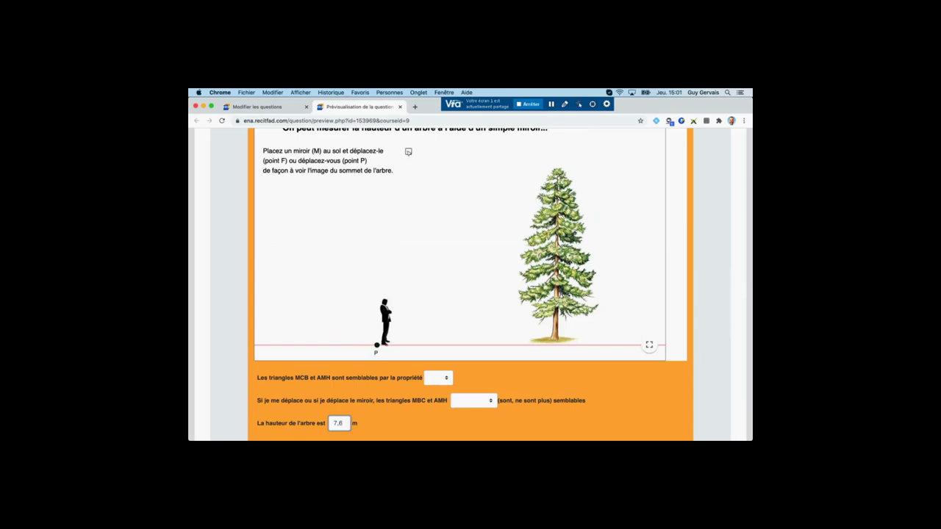
{"action": "left_click", "coordinate": [408, 161]}
{"action": "left_click", "coordinate": [412, 200]}
{"action": "left_click", "coordinate": [345, 221]}
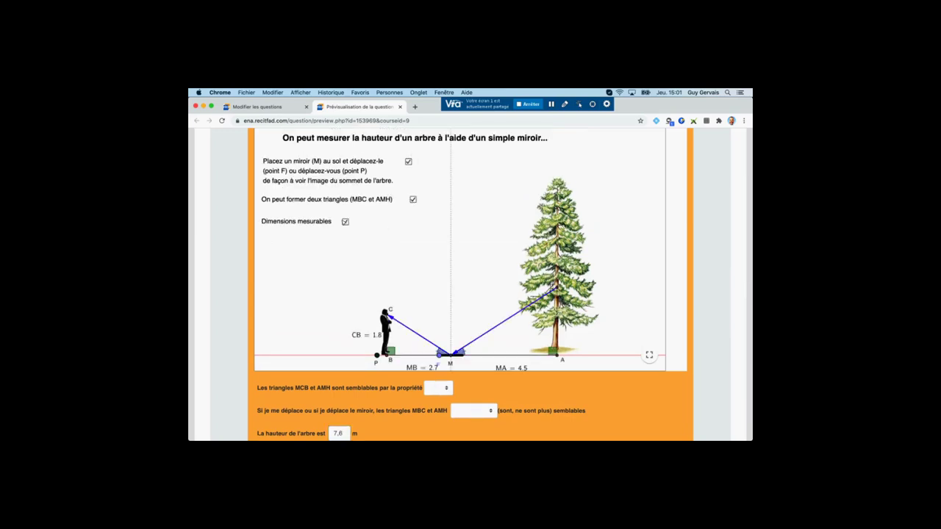
Step: Move point P away from the tree and the mirror to about MB = 1.7 and MA = 6.8, and close the preview
{"action": "left_click_drag", "start_coordinate": [377, 351], "coordinate": [348, 353]}
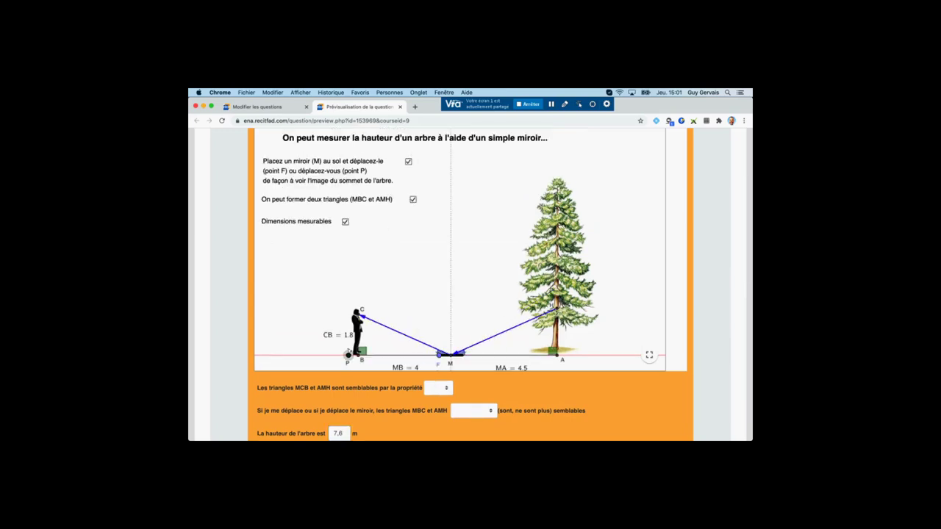
{"action": "left_click_drag", "start_coordinate": [439, 355], "coordinate": [392, 339]}
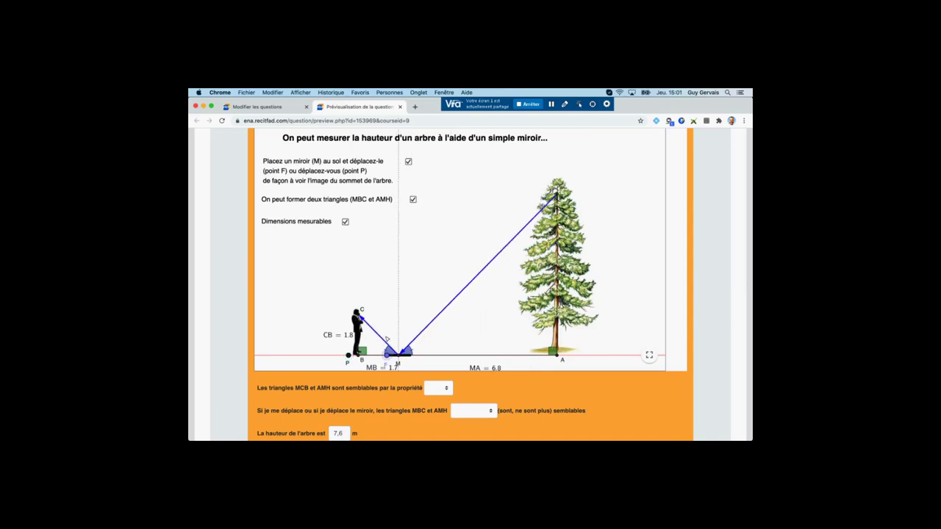
{"action": "scroll", "coordinate": [387, 339], "scroll_direction": "down", "scroll_amount": 1}
{"action": "scroll", "coordinate": [305, 377], "scroll_direction": "down", "scroll_amount": 3}
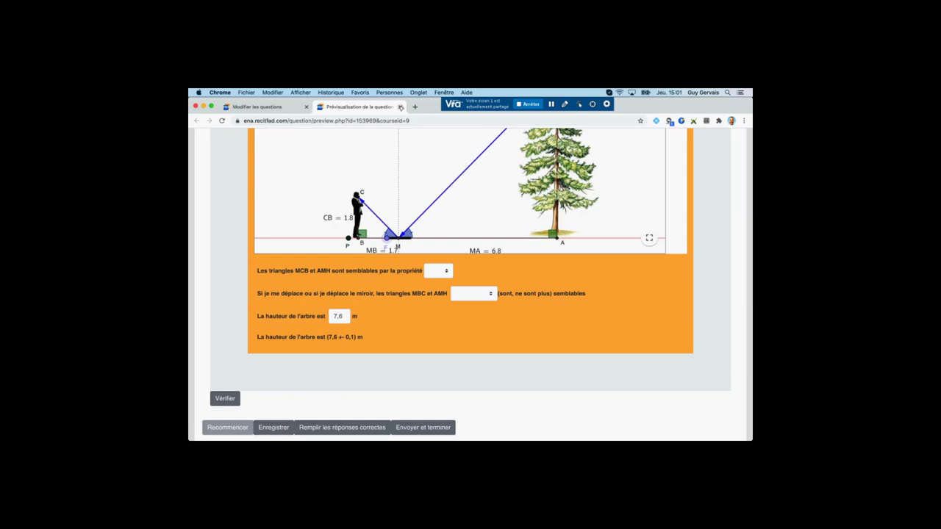
{"action": "left_click", "coordinate": [400, 107]}
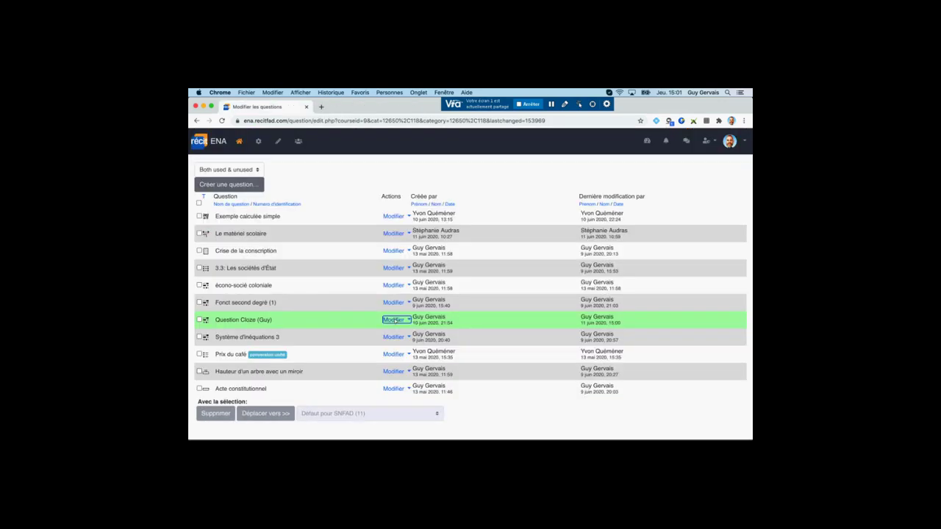
Step: Open the Cloze question for editing again and enlarge the question text editor down to the remaining tree-height sentence
{"action": "left_click", "coordinate": [394, 320]}
{"action": "left_click", "coordinate": [362, 372]}
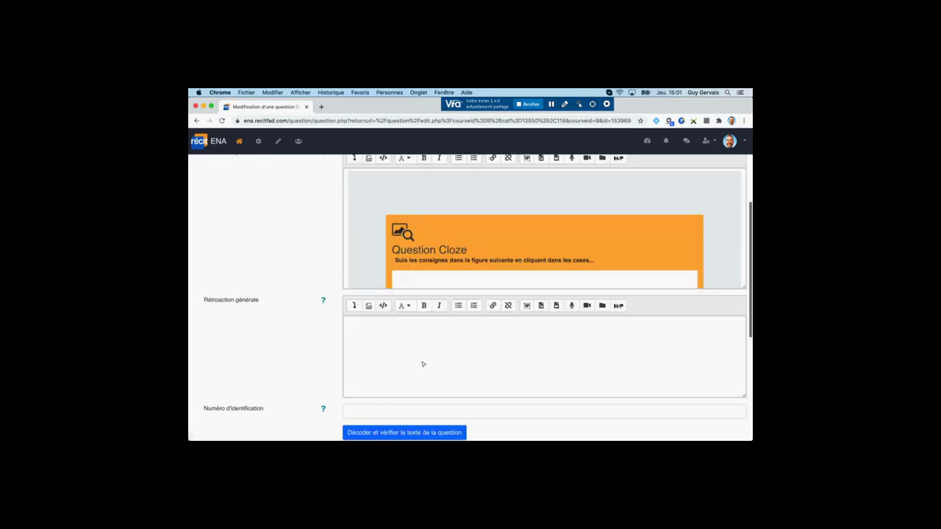
{"action": "scroll", "coordinate": [423, 364], "scroll_direction": "down", "scroll_amount": 3}
{"action": "scroll", "coordinate": [664, 275], "scroll_direction": "up", "scroll_amount": 2}
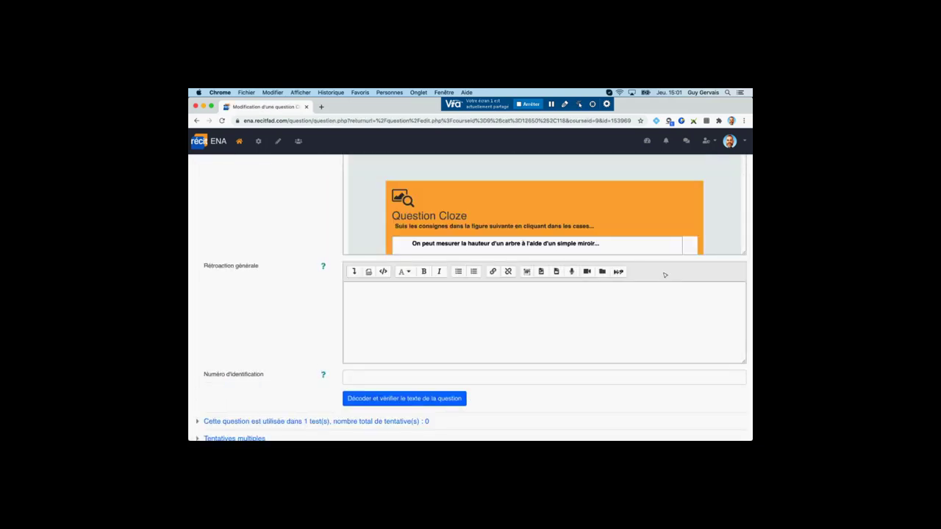
{"action": "left_click_drag", "start_coordinate": [746, 254], "coordinate": [721, 370]}
{"action": "scroll", "coordinate": [660, 365], "scroll_direction": "down", "scroll_amount": 3}
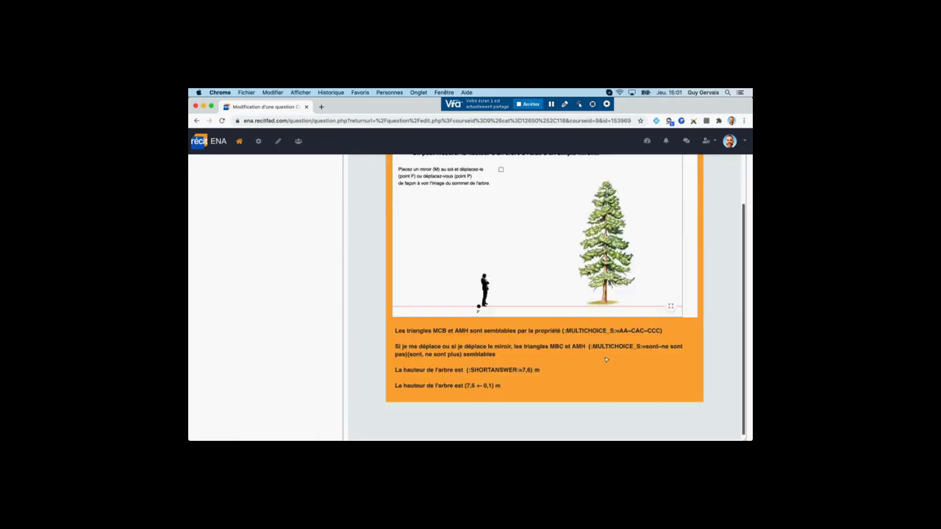
Step: Paste the multiple-choice code before "(7,6 +- 0,1)" in the last tree-height sentence and change its question type to NUMERICAL
{"action": "scroll", "coordinate": [599, 360], "scroll_direction": "down", "scroll_amount": 2}
{"action": "scroll", "coordinate": [496, 331], "scroll_direction": "up", "scroll_amount": 5}
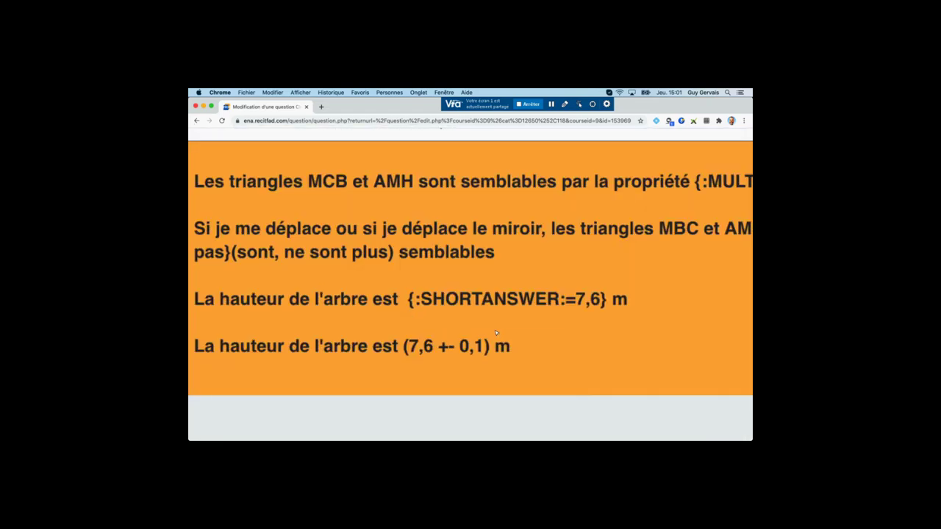
{"action": "left_click", "coordinate": [404, 346]}
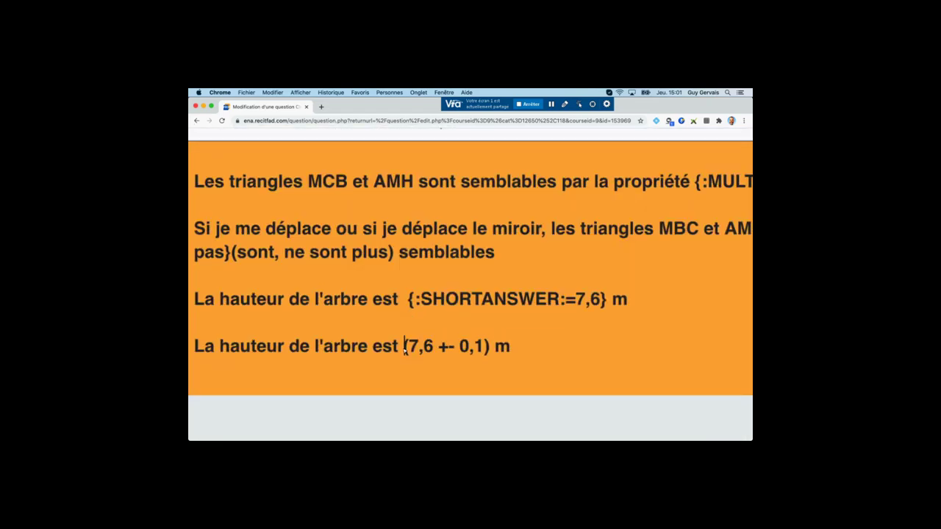
{"action": "type", "text": "{:MULTICHOICE_S:=AA~CAC~CCC}"}
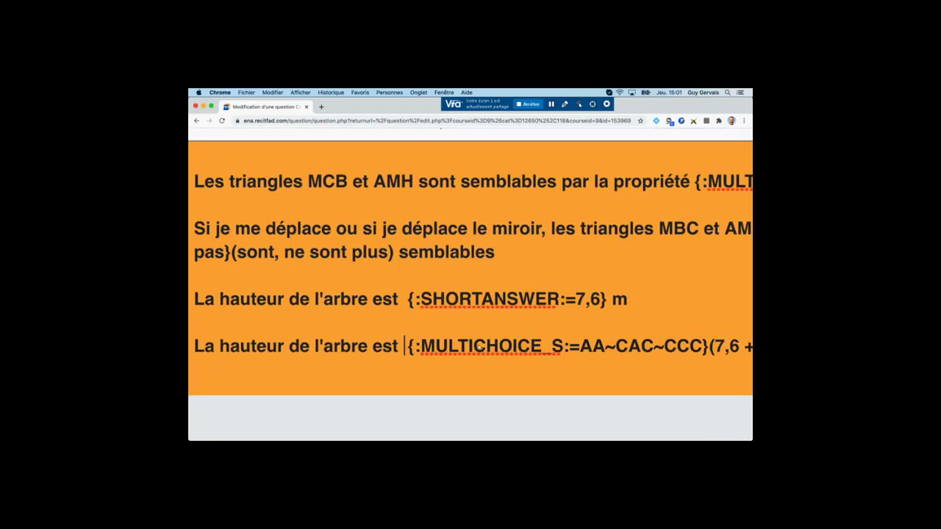
{"action": "double_click", "coordinate": [501, 346]}
{"action": "type", "text": "NUMER"}
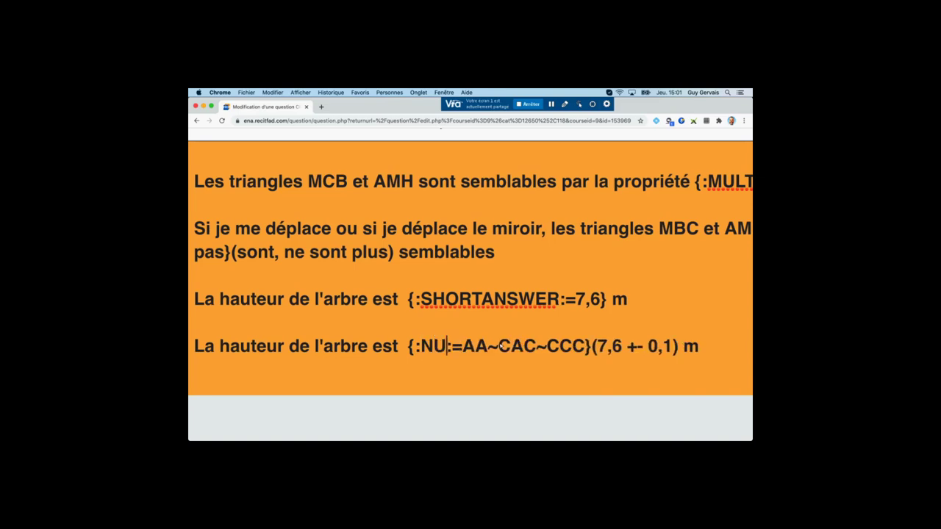
{"action": "type", "text": "ICAL"}
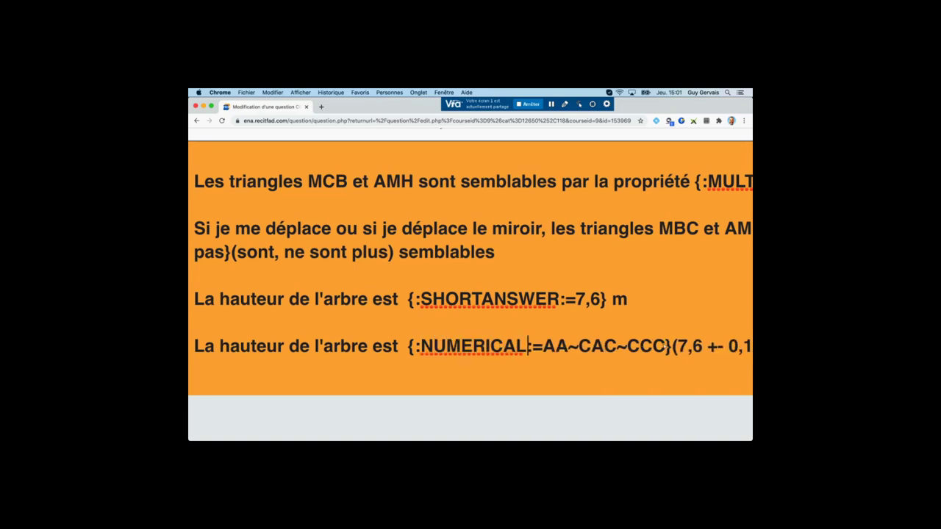
Step: Replace the AA, CAC and CCC choices in the numerical code with the answer 7,6
{"action": "left_click", "coordinate": [665, 346]}
{"action": "key", "text": "BackSpace"}
{"action": "key", "text": "BackSpace"}
{"action": "key", "text": "BackSpace"}
{"action": "key", "text": "BackSpace"}
{"action": "key", "text": "BackSpace"}
{"action": "key", "text": "BackSpace"}
{"action": "key", "text": "BackSpace"}
{"action": "key", "text": "BackSpace"}
{"action": "key", "text": "BackSpace"}
{"action": "key", "text": "BackSpace"}
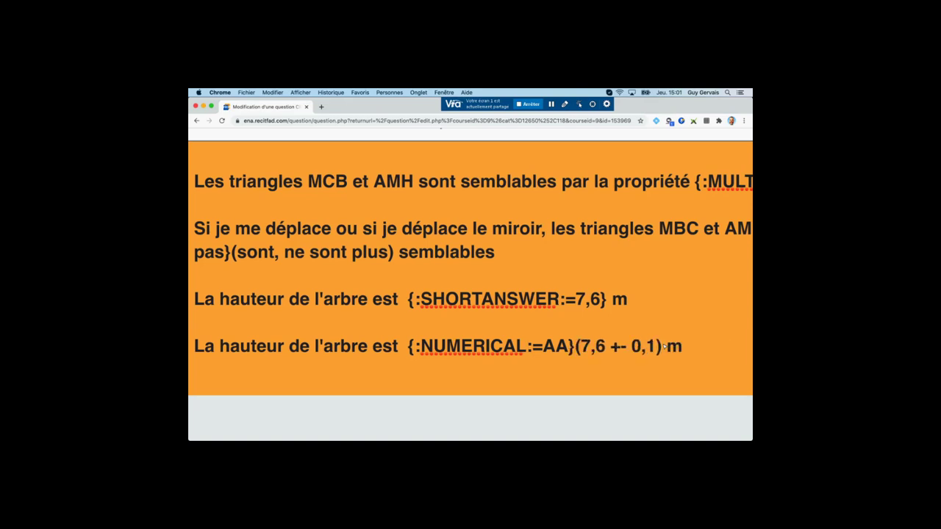
{"action": "type", "text": "7,6"}
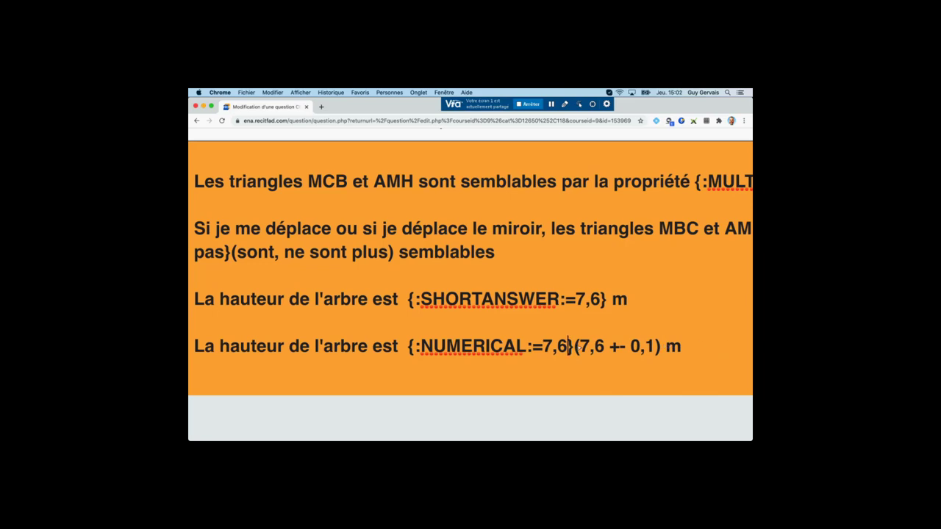
Step: Delete the parenthesised 7,6 +- 0,1 note and add an error tolerance of 0,1 after the numerical answer
{"action": "left_click_drag", "start_coordinate": [591, 347], "coordinate": [656, 348]}
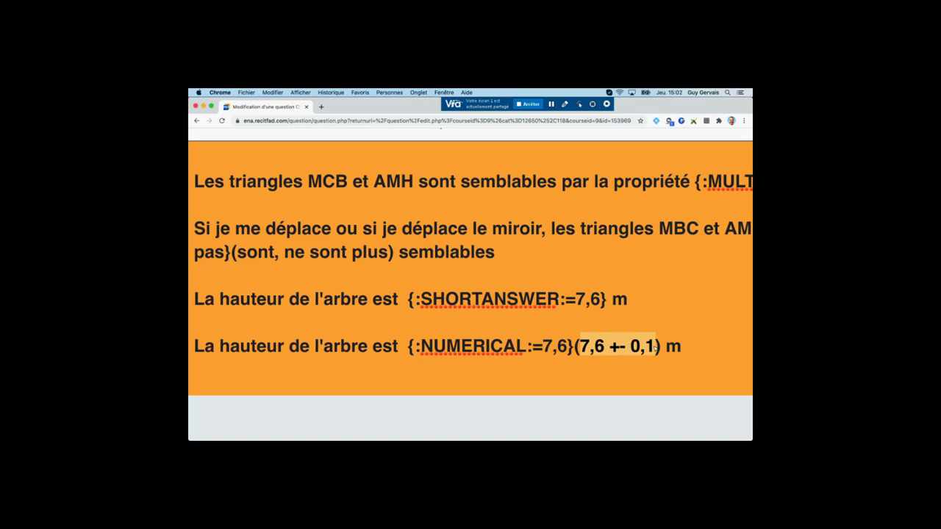
{"action": "key", "text": "BackSpace"}
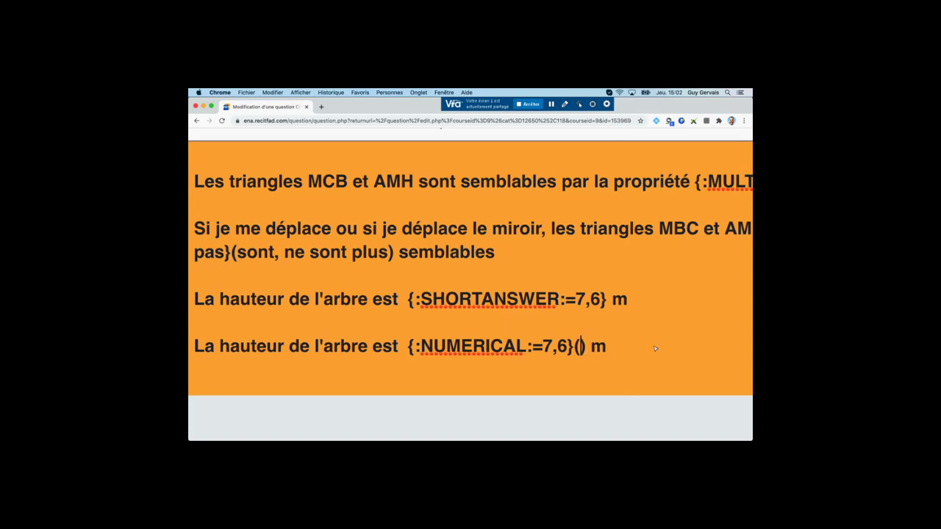
{"action": "key", "text": "BackSpace"}
{"action": "key", "text": "Delete"}
{"action": "type", "text": ":"}
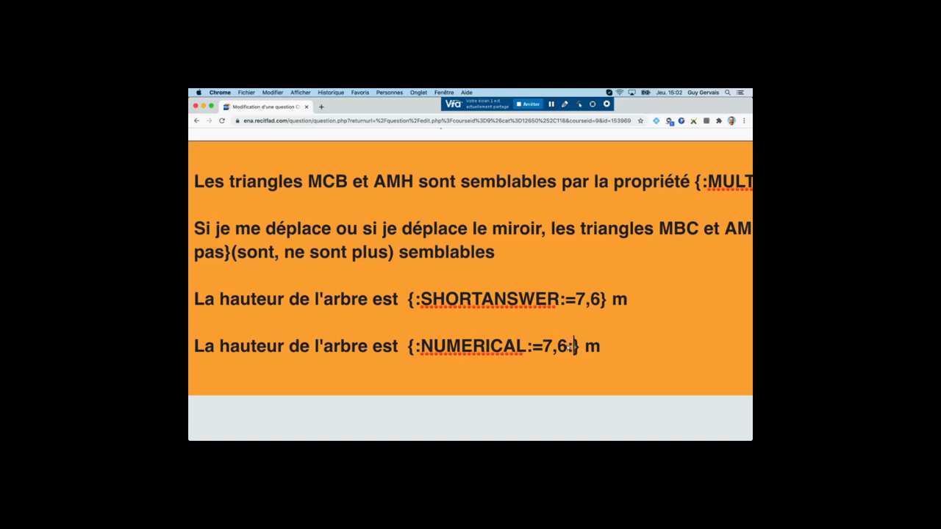
{"action": "type", "text": "0,1"}
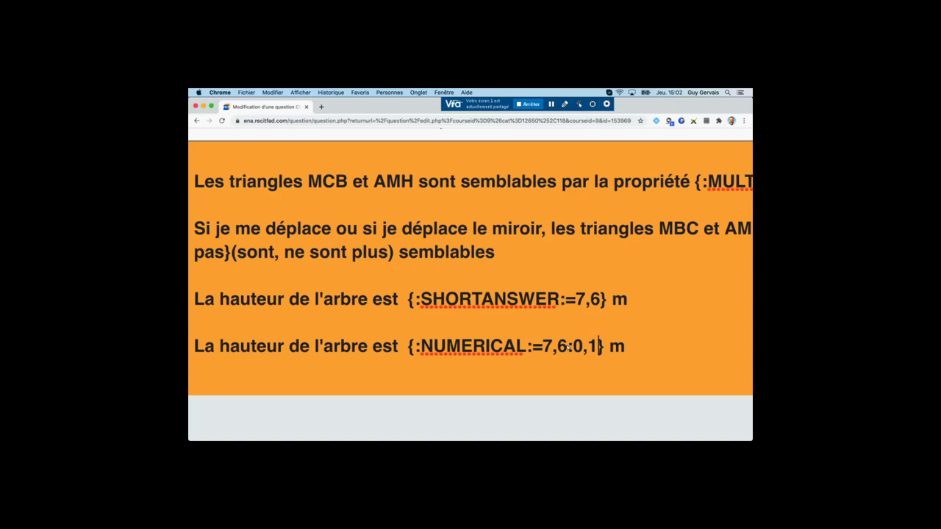
Step: Decode and verify the question text, and examine the definition, answer and accepted error of numerical sub-question 4
{"action": "scroll", "coordinate": [500, 414], "scroll_direction": "down", "scroll_amount": 5}
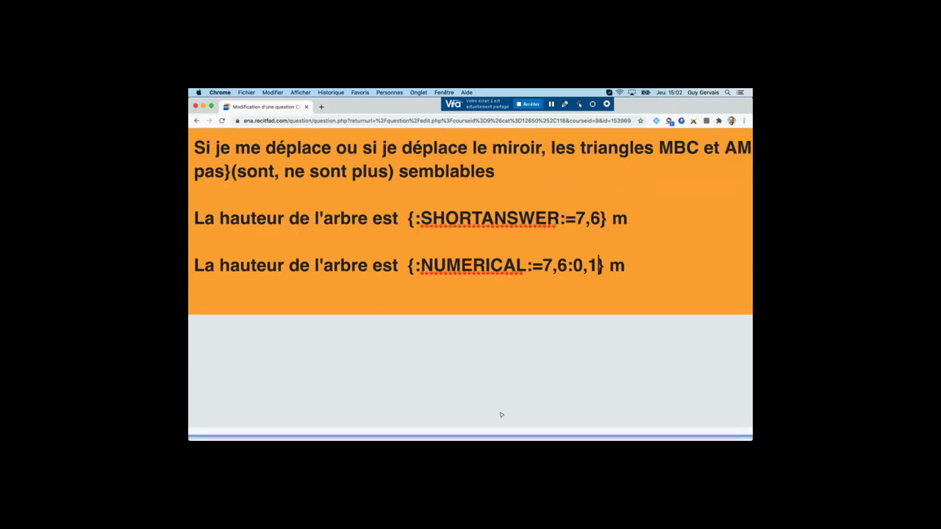
{"action": "key", "text": "super+minus"}
{"action": "key", "text": "super+minus"}
{"action": "key", "text": "super+minus"}
{"action": "key", "text": "super+minus"}
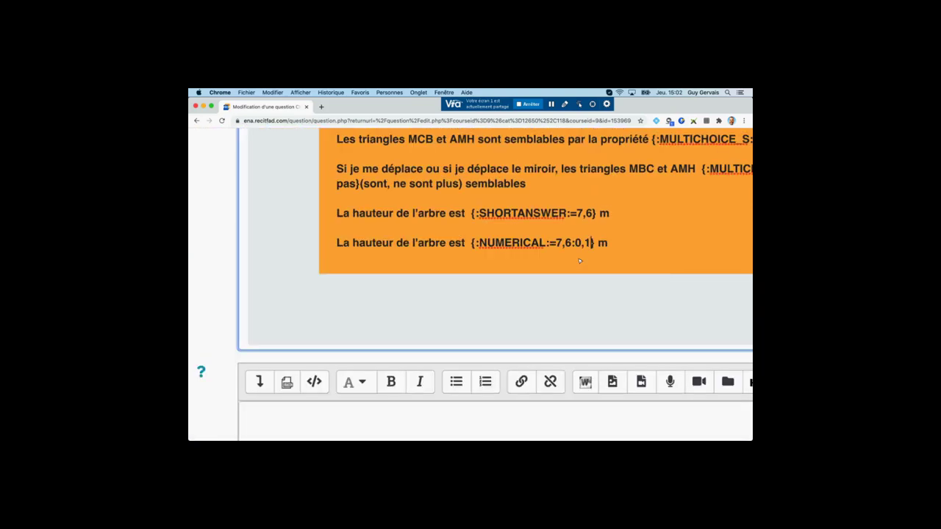
{"action": "scroll", "coordinate": [579, 261], "scroll_direction": "down", "scroll_amount": 10}
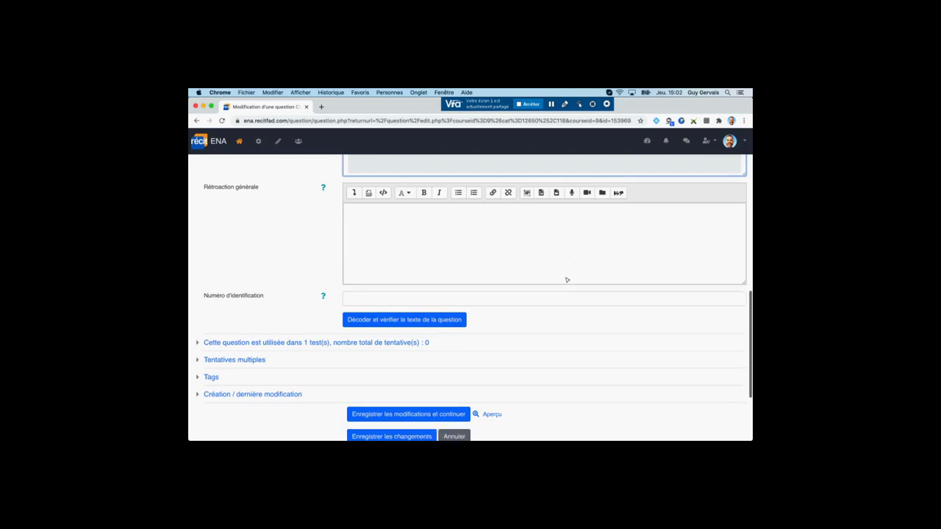
{"action": "scroll", "coordinate": [489, 313], "scroll_direction": "down", "scroll_amount": 2}
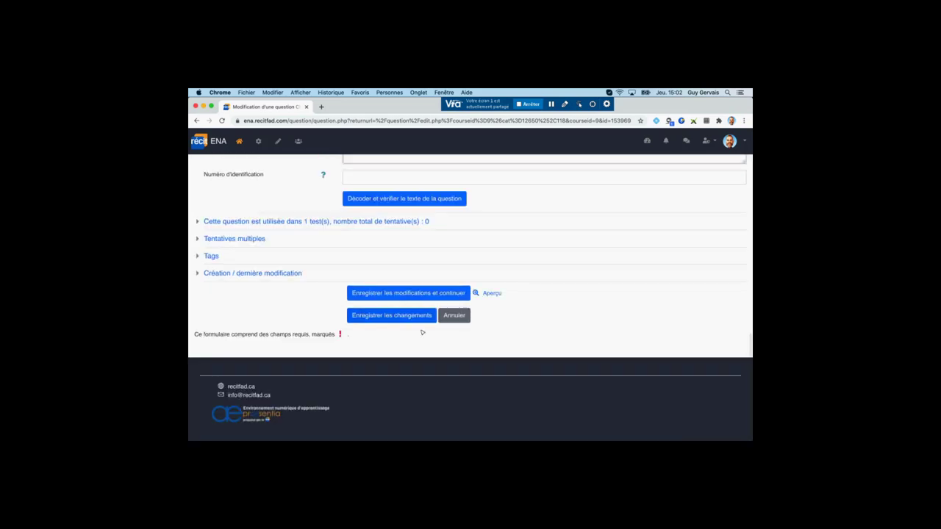
{"action": "left_click", "coordinate": [421, 199]}
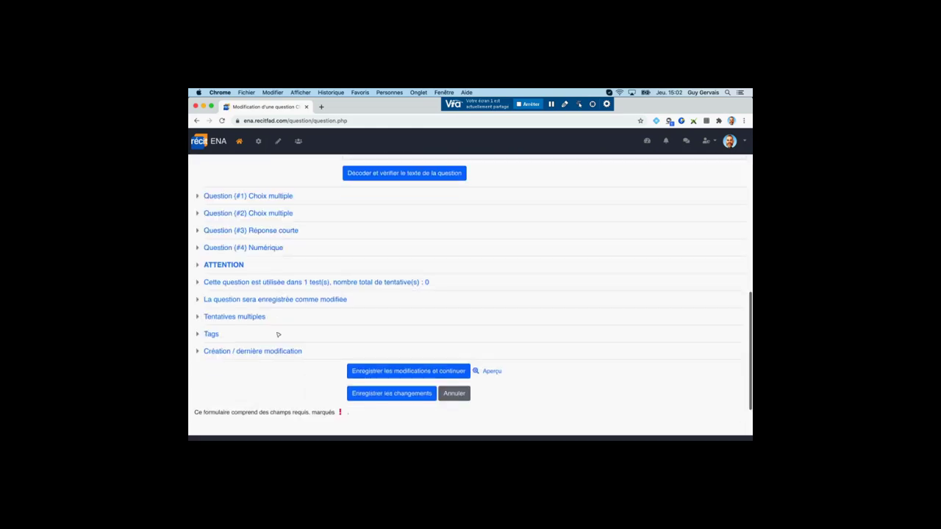
{"action": "left_click", "coordinate": [273, 248]}
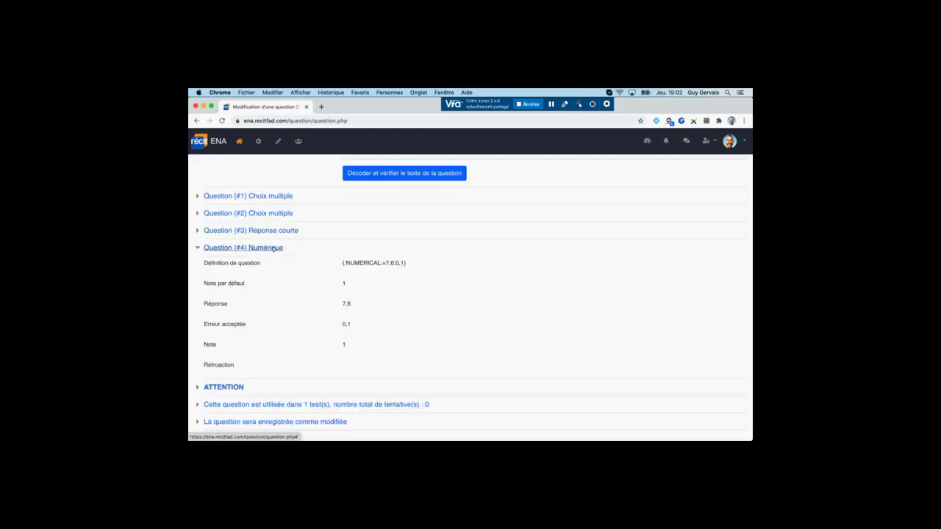
{"action": "scroll", "coordinate": [273, 249], "scroll_direction": "down", "scroll_amount": 1}
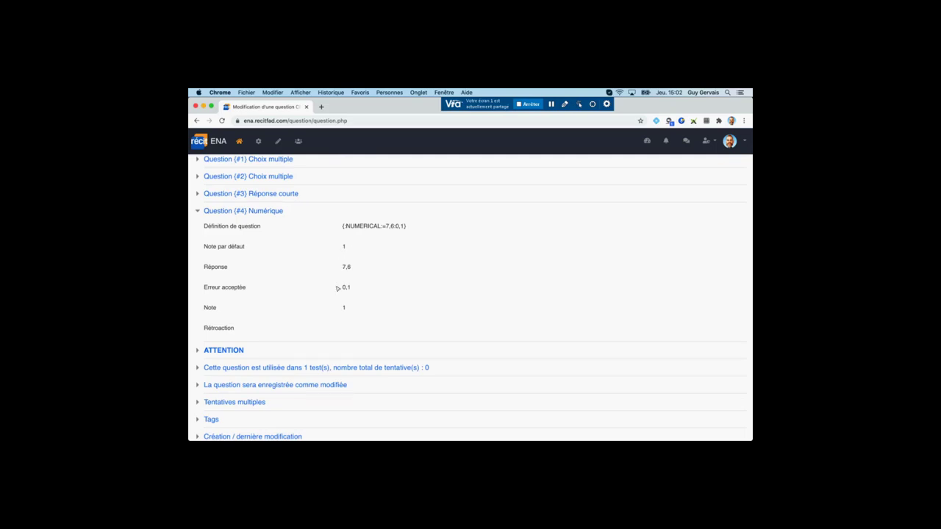
Step: Save the changes to the Cloze question, confirming that it is to be stored as modified
{"action": "scroll", "coordinate": [347, 289], "scroll_direction": "down", "scroll_amount": 5}
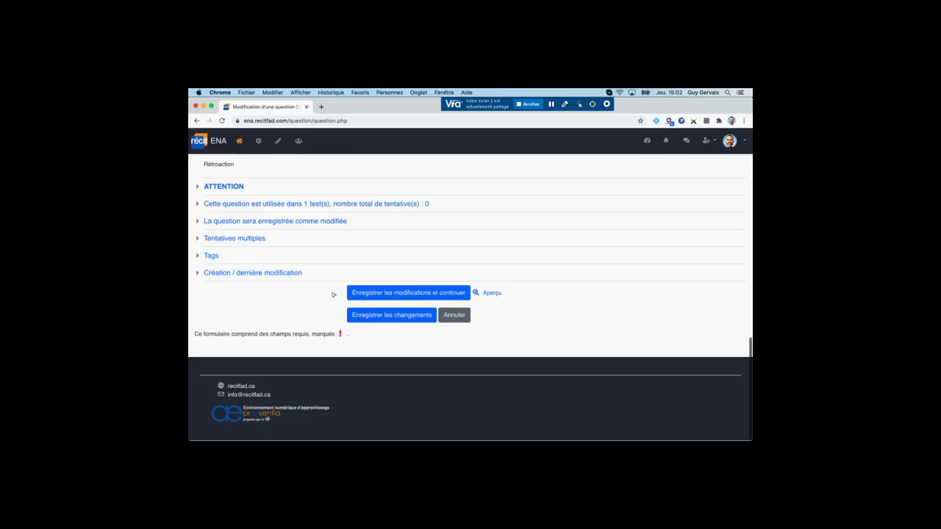
{"action": "left_click", "coordinate": [382, 315]}
{"action": "left_click", "coordinate": [383, 312]}
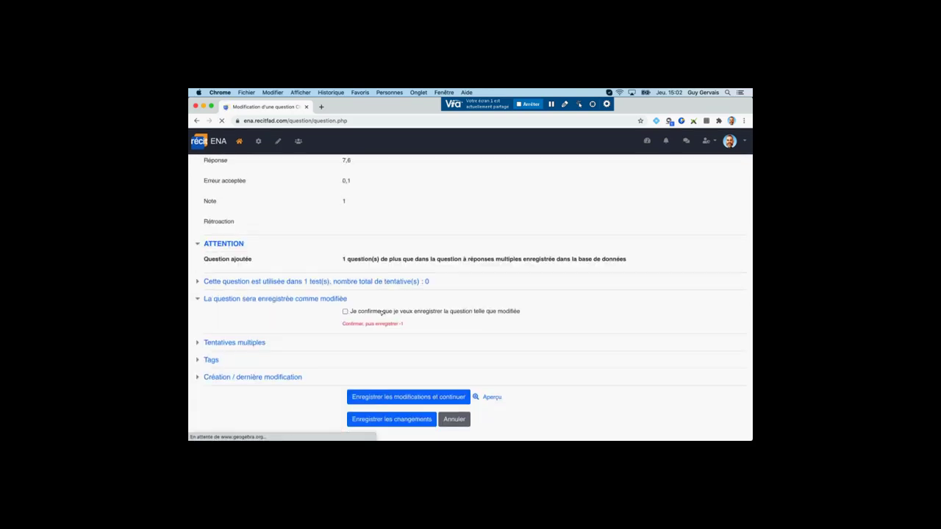
{"action": "left_click", "coordinate": [387, 419]}
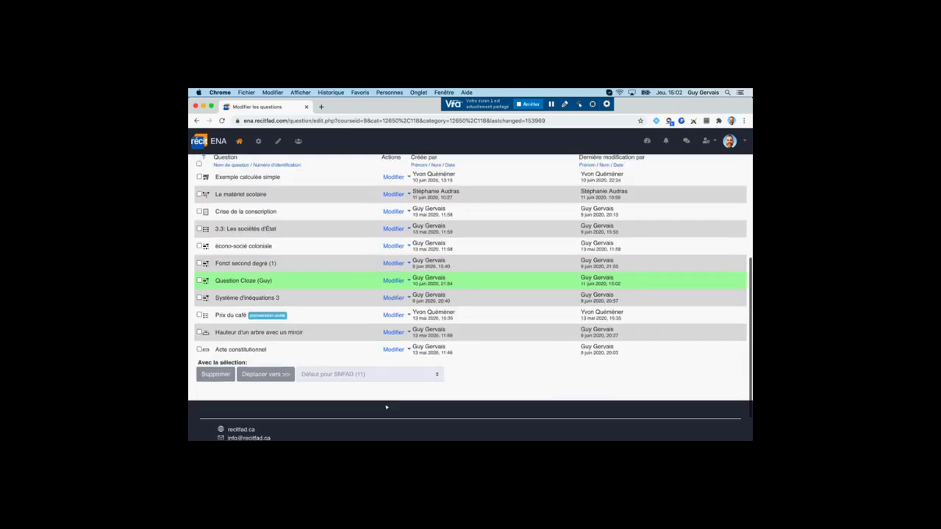
Step: Preview the saved Cloze question, choose AA as the similarity property, check both tree-height answer fields, and close the preview
{"action": "left_click", "coordinate": [395, 281]}
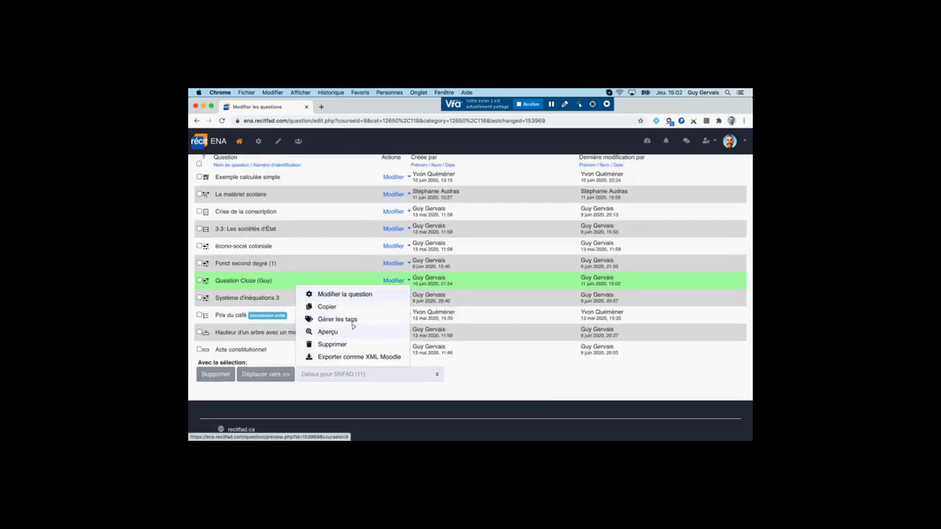
{"action": "left_click", "coordinate": [330, 333]}
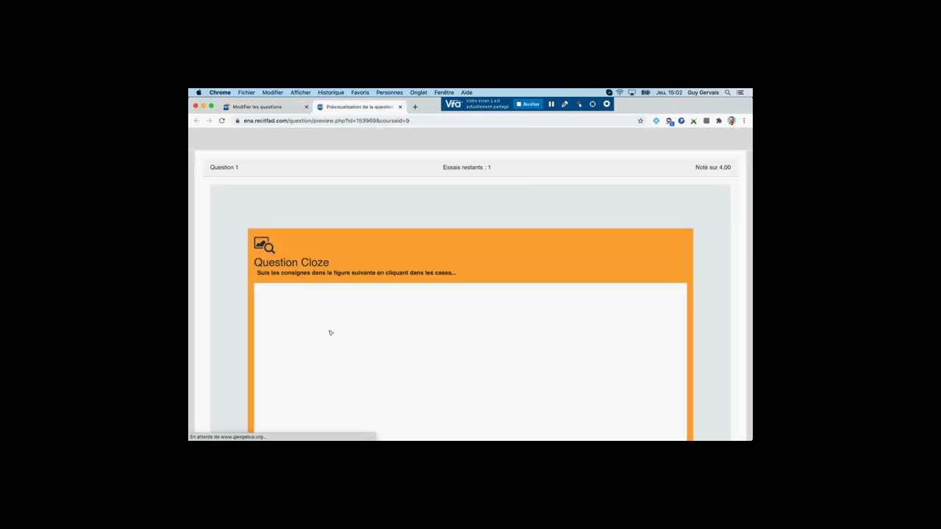
{"action": "scroll", "coordinate": [320, 336], "scroll_direction": "down", "scroll_amount": 10}
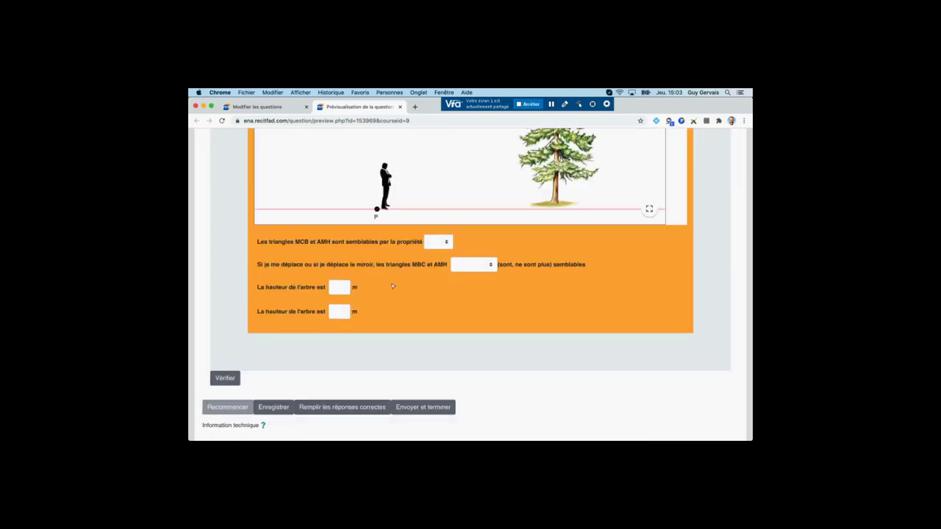
{"action": "key", "text": "space"}
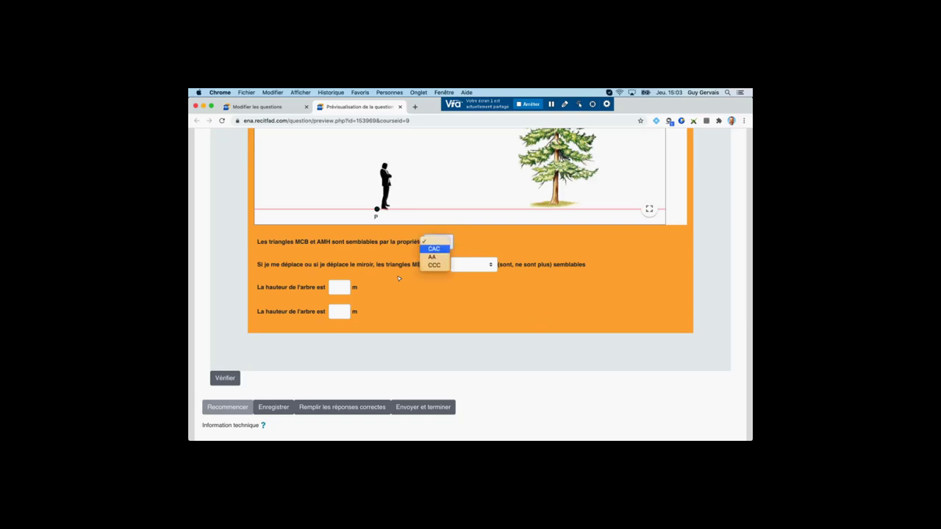
{"action": "left_click", "coordinate": [432, 256]}
{"action": "left_click", "coordinate": [339, 287]}
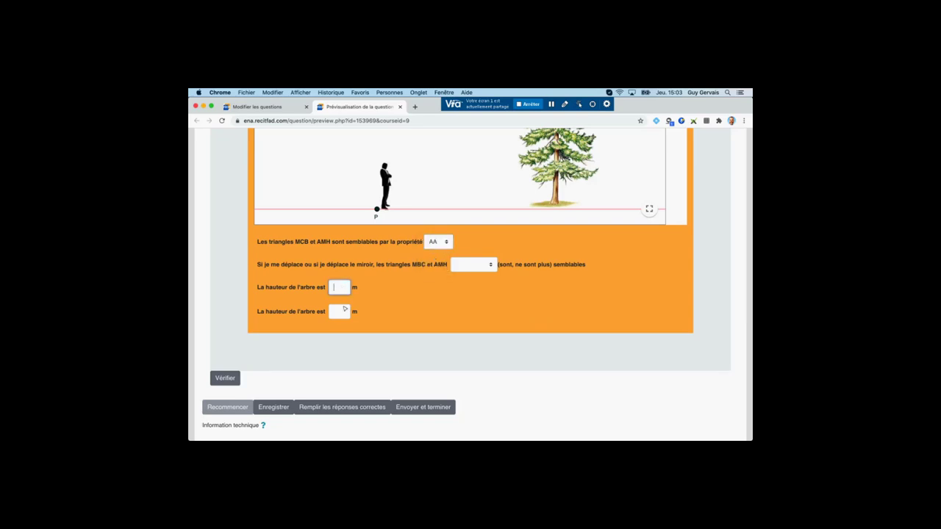
{"action": "left_click", "coordinate": [345, 311]}
{"action": "scroll", "coordinate": [348, 317], "scroll_direction": "up", "scroll_amount": 5}
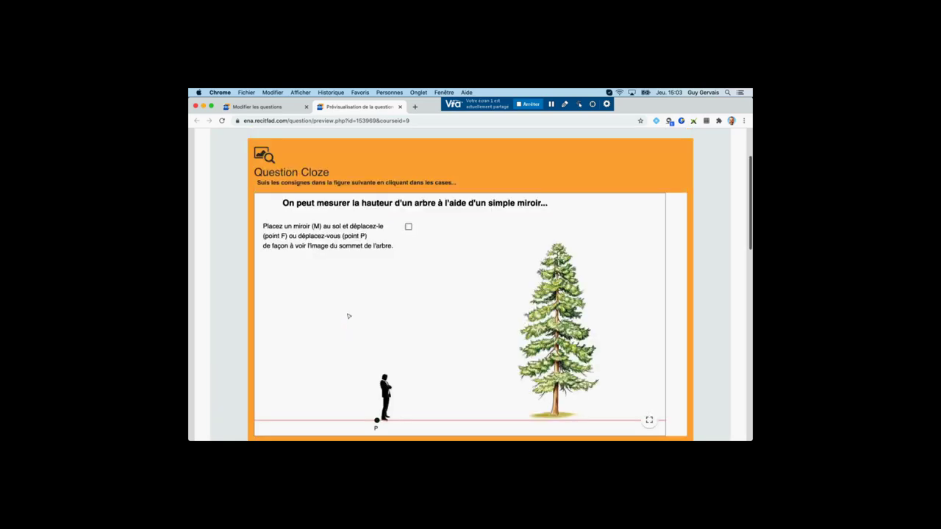
{"action": "left_click", "coordinate": [401, 107]}
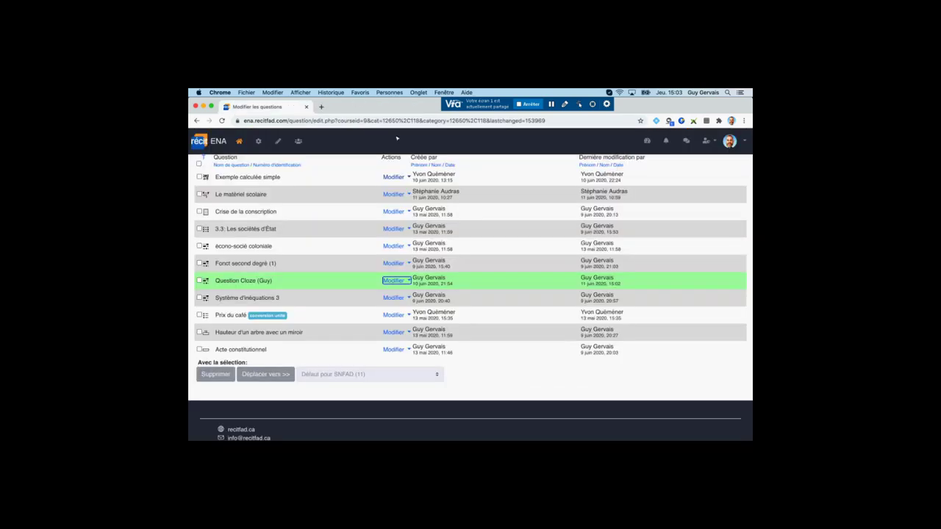
Step: Preview the "écono-socié coloniale" question and try the answers "commerce du blé", "porcine" and "tensions militaires", ending with the screen share stopped
{"action": "scroll", "coordinate": [361, 238], "scroll_direction": "up", "scroll_amount": 1}
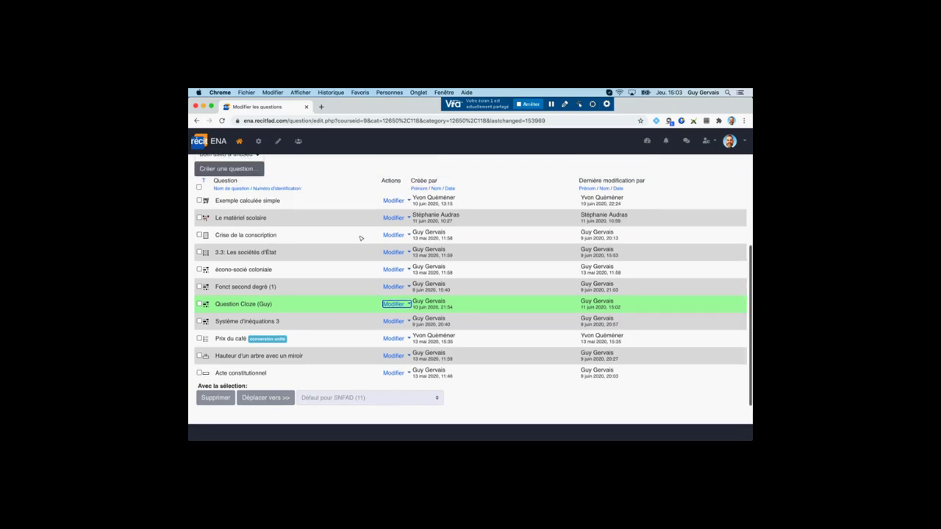
{"action": "left_click", "coordinate": [394, 269]}
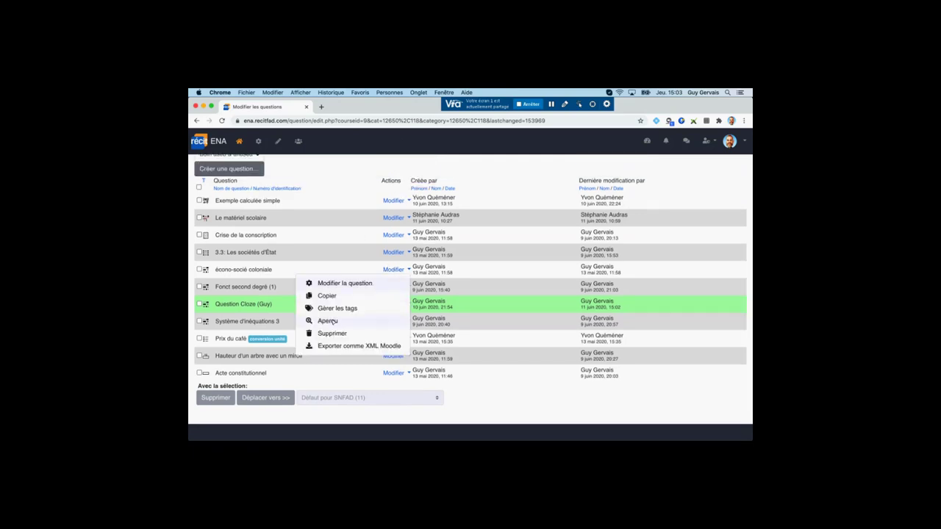
{"action": "left_click", "coordinate": [332, 321]}
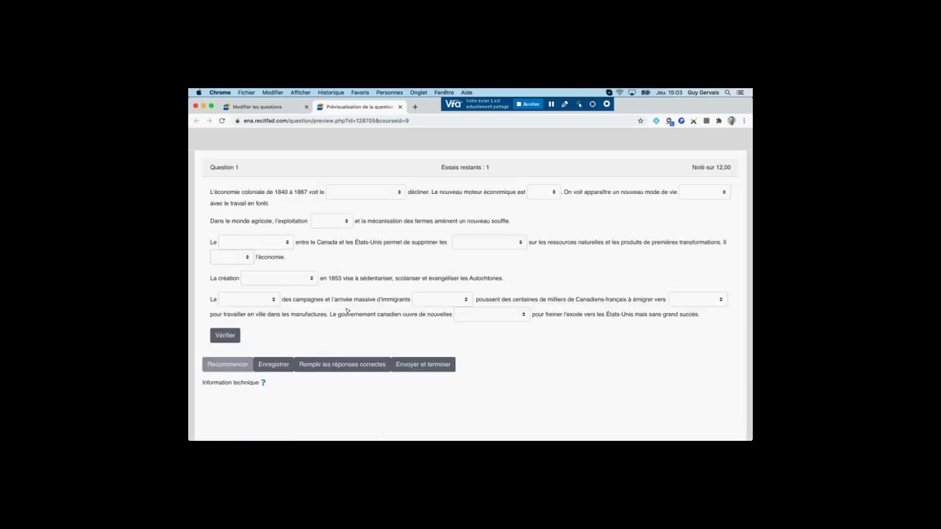
{"action": "left_click", "coordinate": [397, 193]}
{"action": "left_click", "coordinate": [361, 216]}
{"action": "left_click", "coordinate": [330, 221]}
{"action": "left_click", "coordinate": [328, 233]}
{"action": "left_click", "coordinate": [469, 243]}
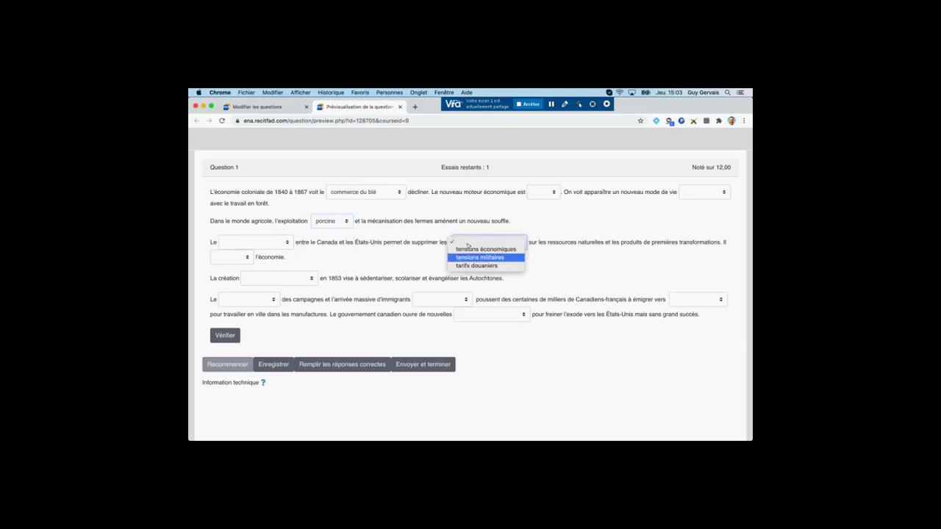
{"action": "left_click", "coordinate": [467, 258]}
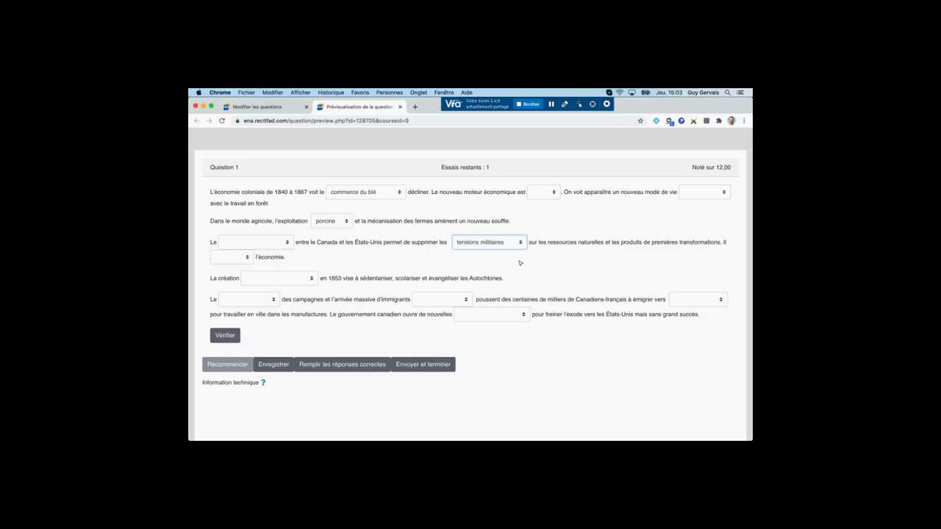
{"action": "left_click", "coordinate": [528, 104]}
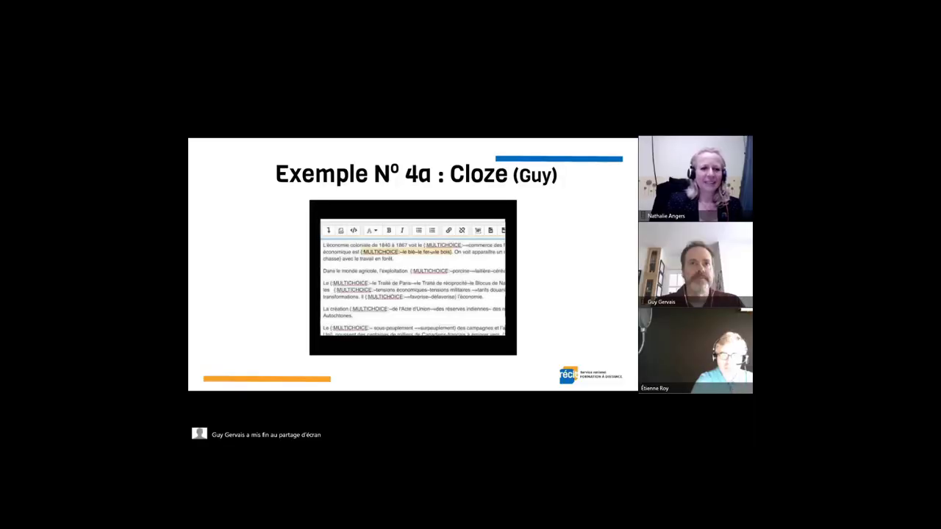
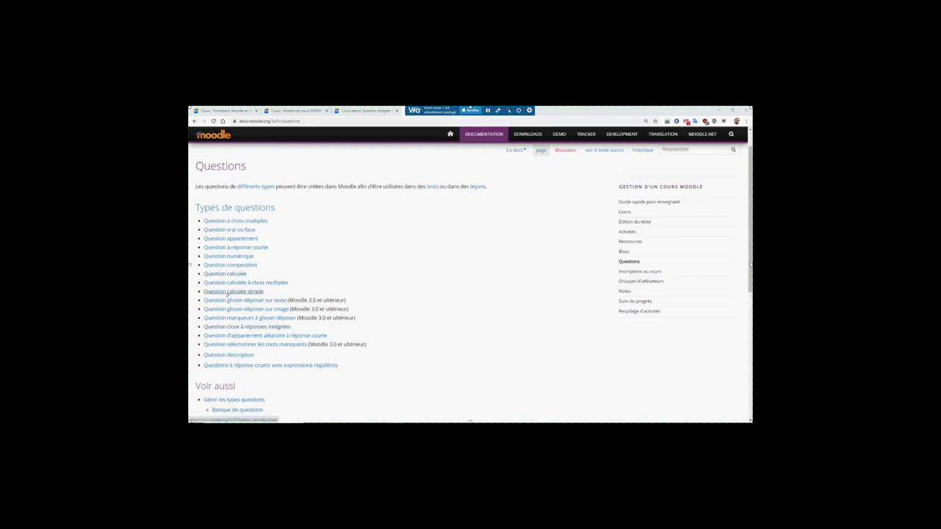
Step: Open the "Question calculée simple" documentation, and review the previous attempt and a fresh preview of the course's "Test avec calculée simple"
{"action": "left_click", "coordinate": [228, 295]}
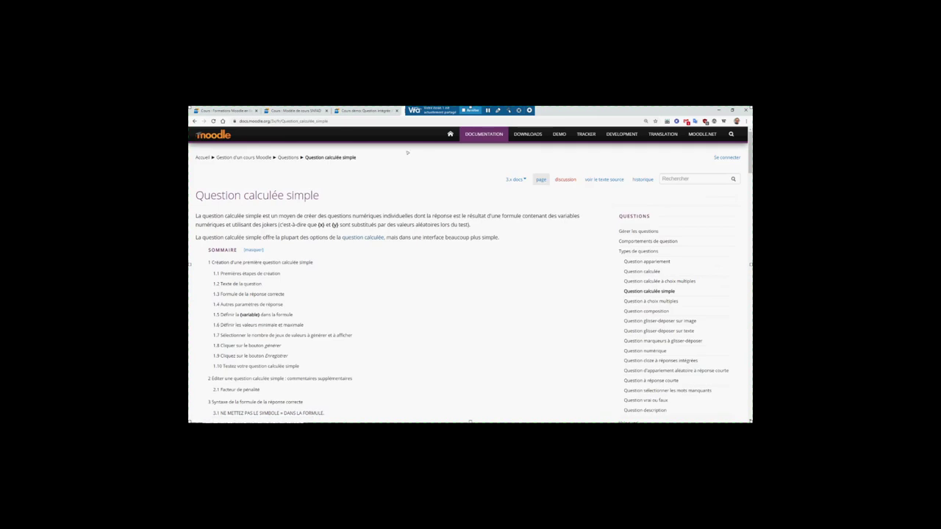
{"action": "left_click", "coordinate": [293, 110]}
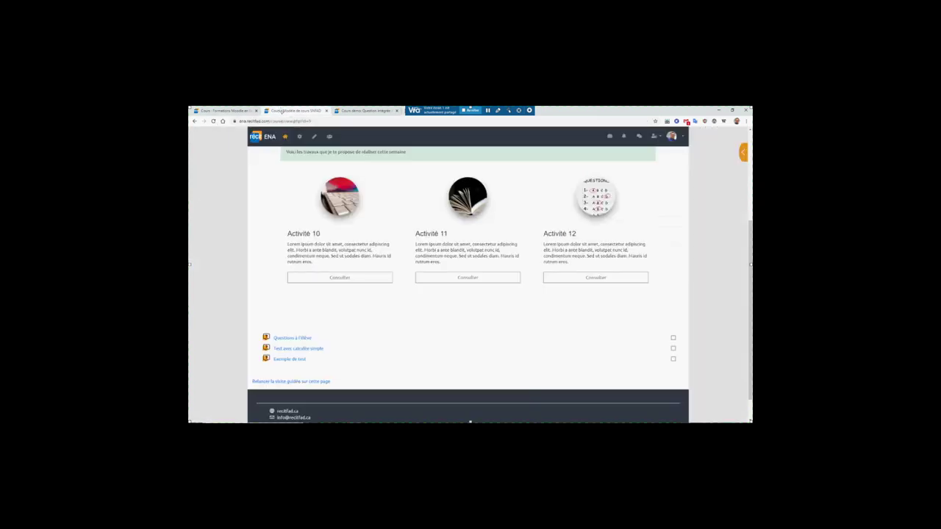
{"action": "left_click", "coordinate": [298, 349]}
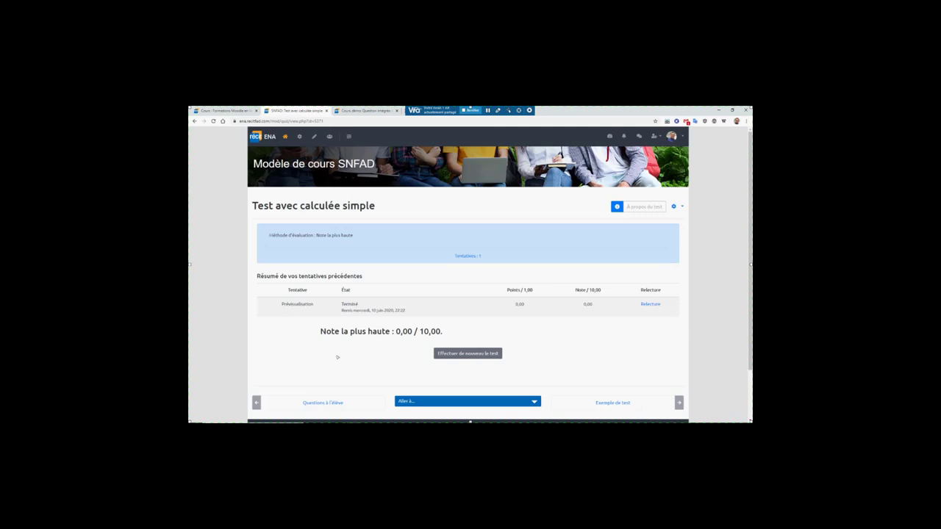
{"action": "left_click", "coordinate": [650, 305]}
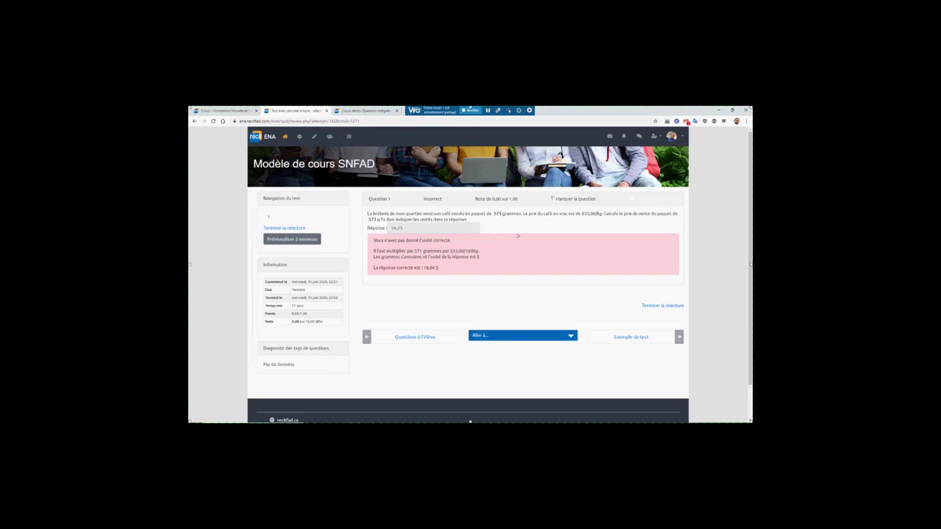
{"action": "left_click", "coordinate": [284, 227]}
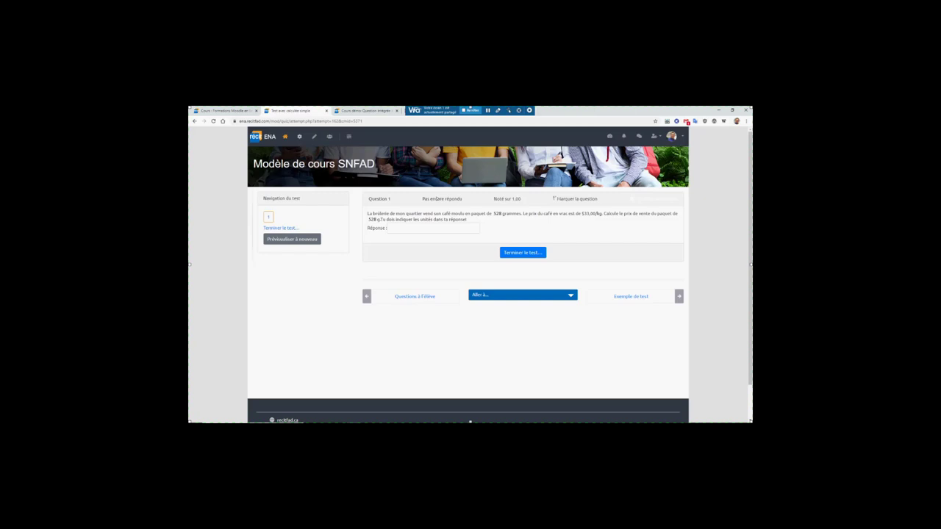
Step: Open the "Exemple calculée simple" question from the course question bank for editing
{"action": "left_click", "coordinate": [299, 137]}
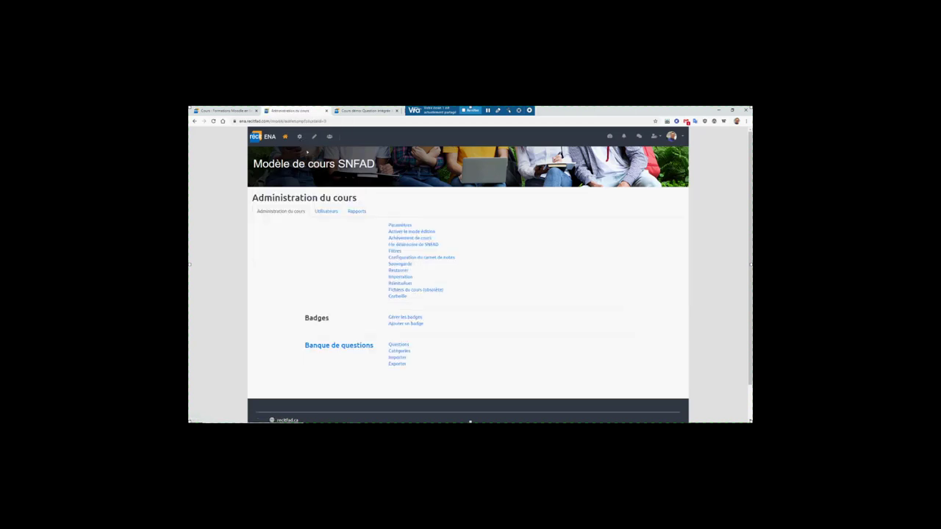
{"action": "left_click", "coordinate": [398, 345]}
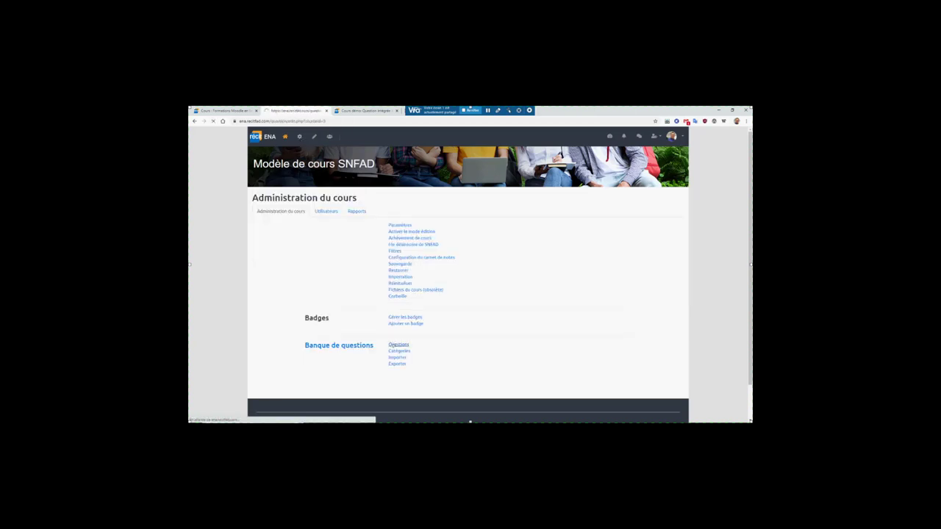
{"action": "scroll", "coordinate": [414, 324], "scroll_direction": "down", "scroll_amount": 3}
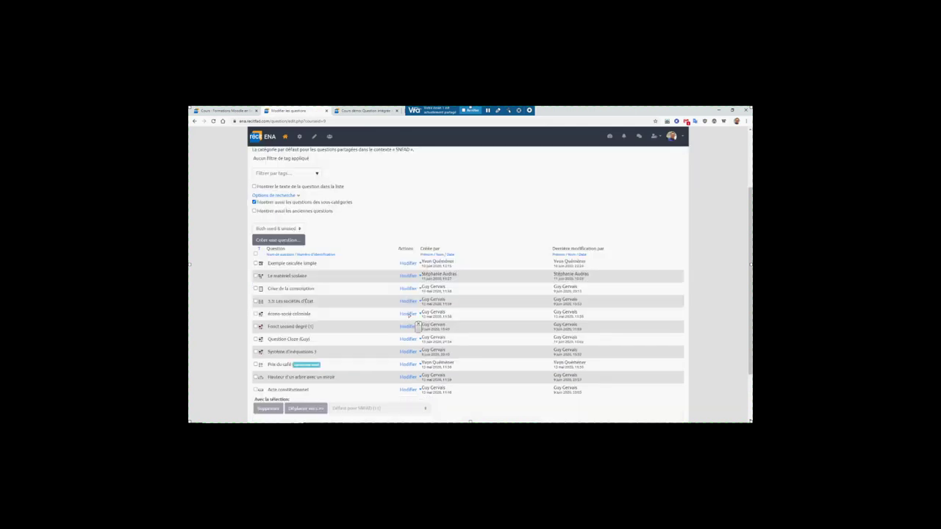
{"action": "left_click", "coordinate": [409, 263]}
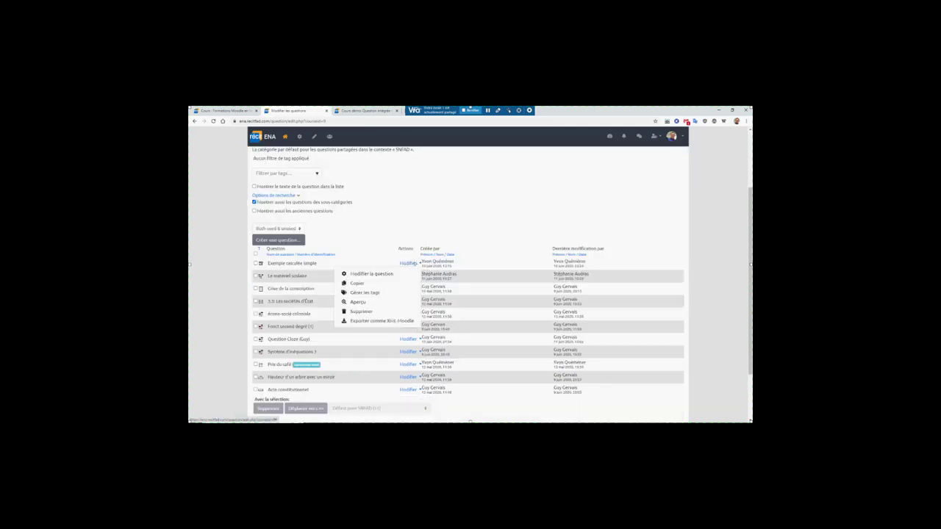
{"action": "left_click", "coordinate": [371, 273]}
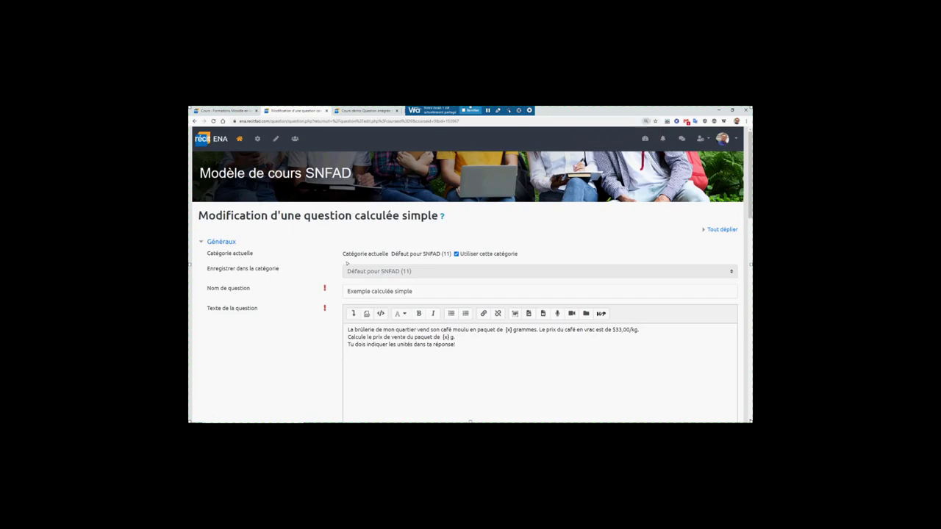
Step: Examine the question text with its {x} wildcard, the general feedback, and the answer formula with its tolerance and display format
{"action": "scroll", "coordinate": [353, 279], "scroll_direction": "down", "scroll_amount": 2}
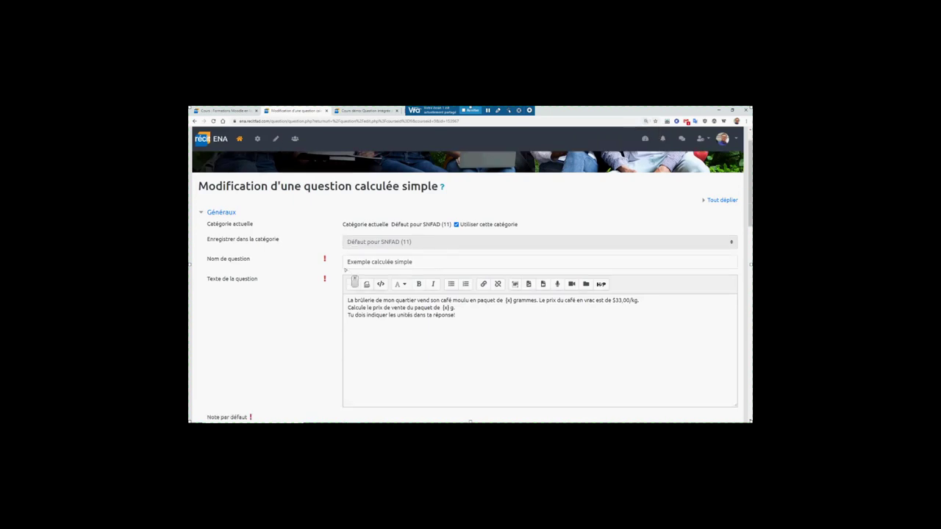
{"action": "double_click", "coordinate": [507, 270]}
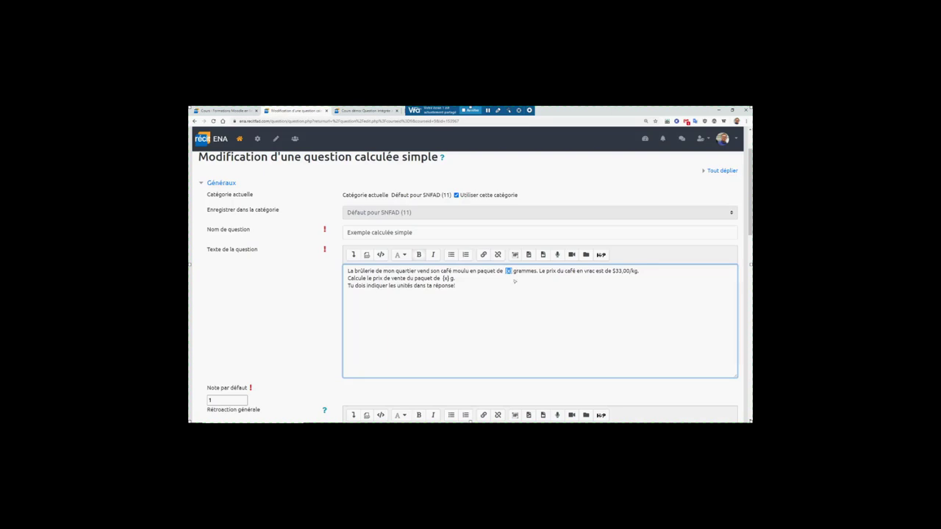
{"action": "scroll", "coordinate": [515, 281], "scroll_direction": "down", "scroll_amount": 1}
{"action": "scroll", "coordinate": [512, 273], "scroll_direction": "down", "scroll_amount": 2}
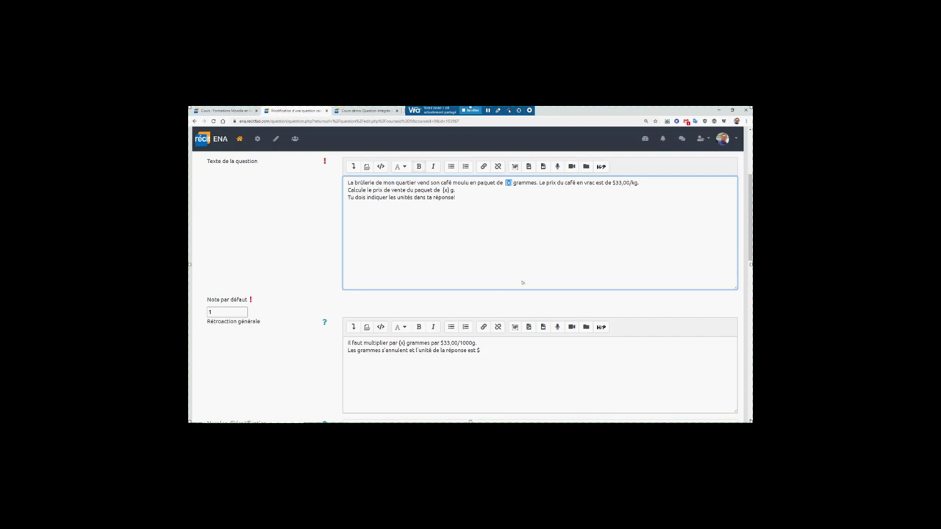
{"action": "scroll", "coordinate": [304, 303], "scroll_direction": "down", "scroll_amount": 3}
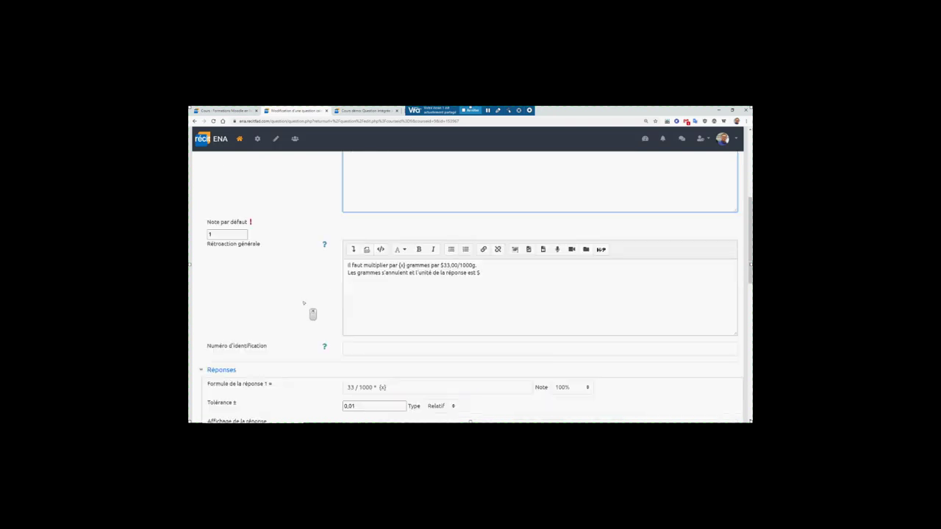
{"action": "scroll", "coordinate": [304, 303], "scroll_direction": "down", "scroll_amount": 3}
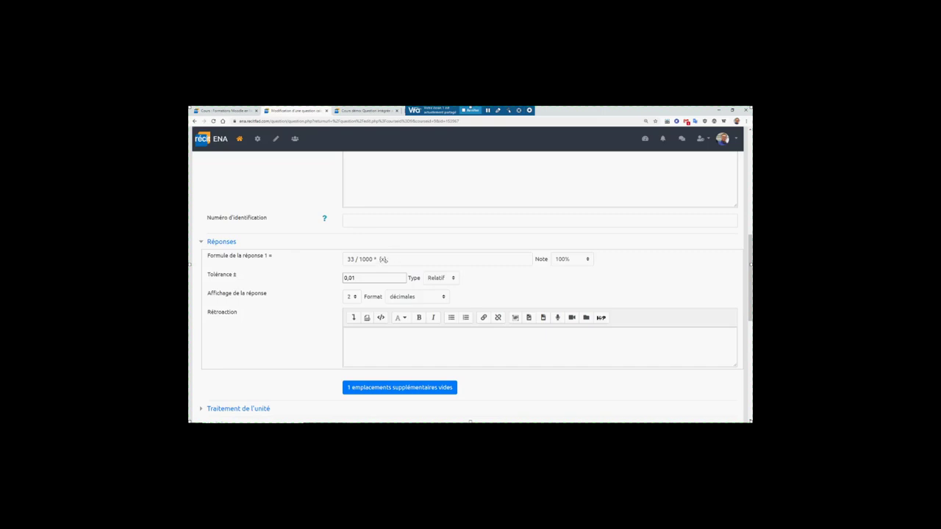
{"action": "scroll", "coordinate": [549, 292], "scroll_direction": "down", "scroll_amount": 1}
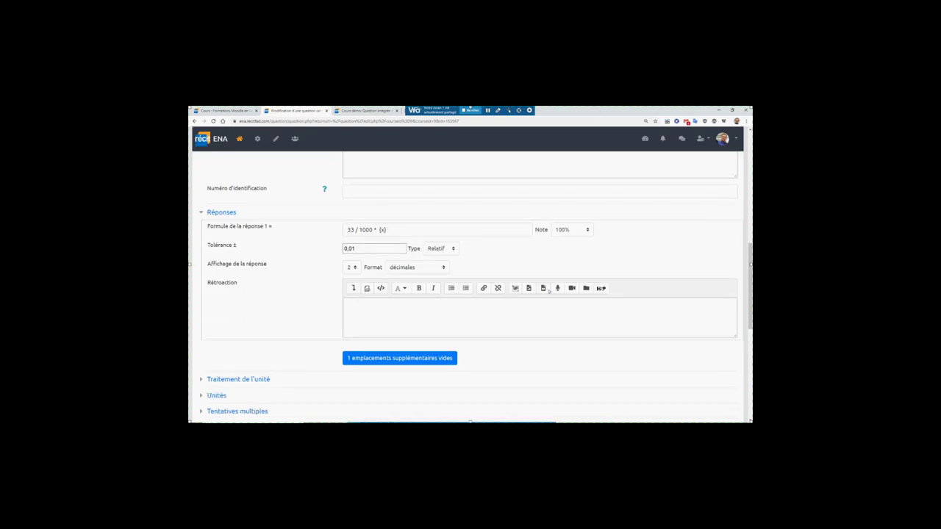
{"action": "scroll", "coordinate": [545, 293], "scroll_direction": "down", "scroll_amount": 1}
{"action": "scroll", "coordinate": [544, 292], "scroll_direction": "down", "scroll_amount": 1}
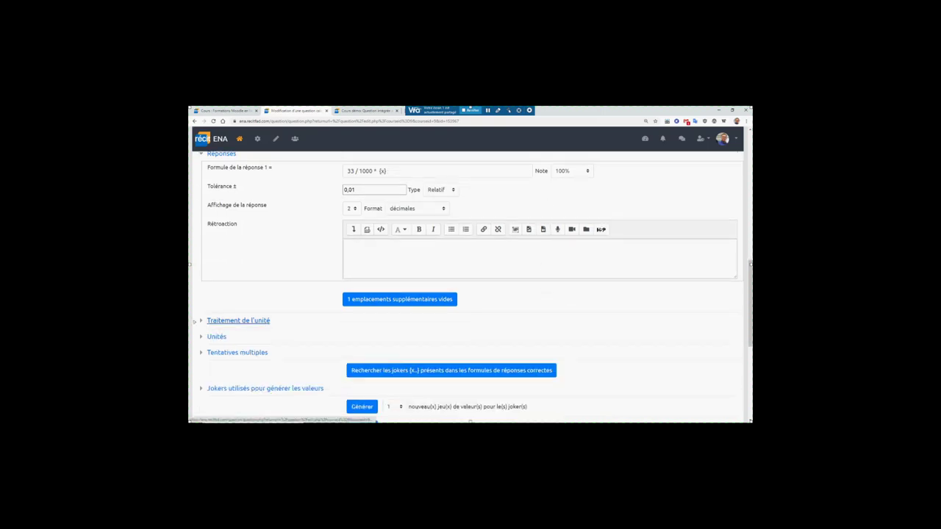
Step: Examine the unit handling settings and the defined unit of the calculated question, collapsing each section after viewing it
{"action": "left_click", "coordinate": [204, 322]}
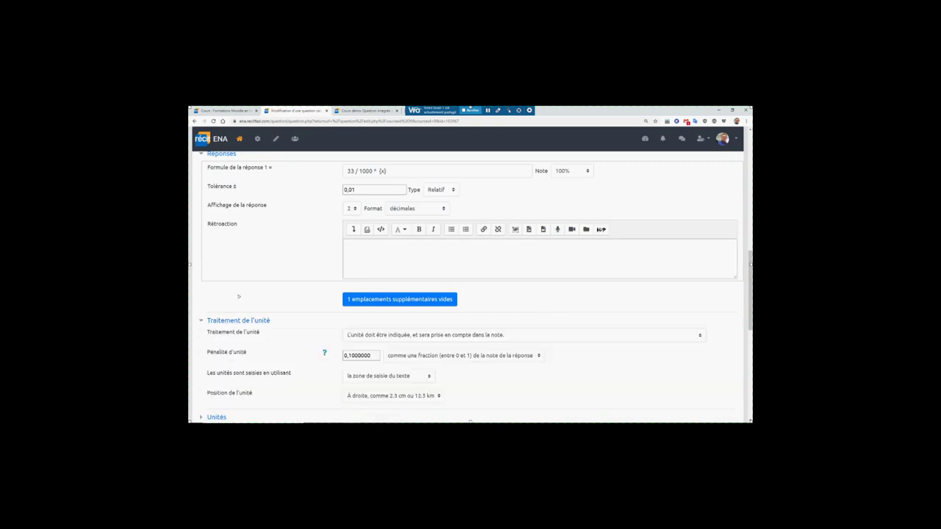
{"action": "scroll", "coordinate": [243, 308], "scroll_direction": "down", "scroll_amount": 1}
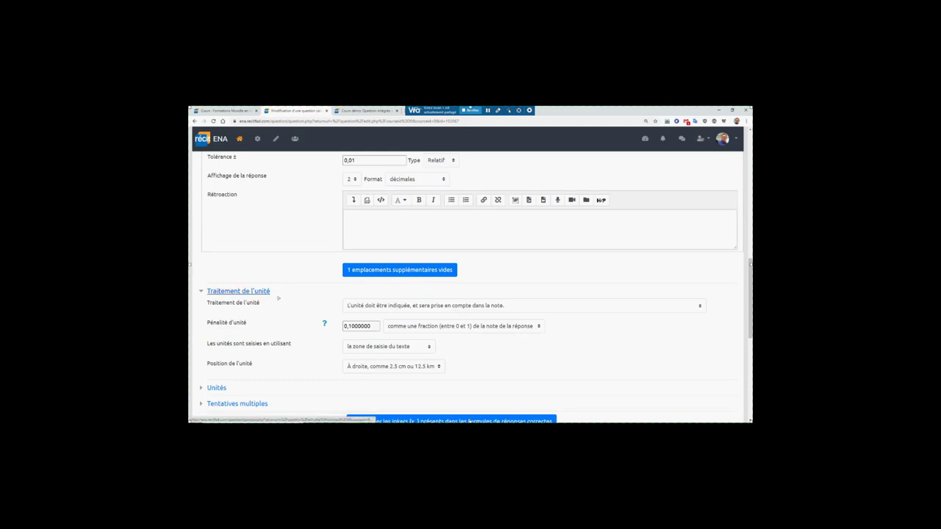
{"action": "left_click", "coordinate": [239, 291]}
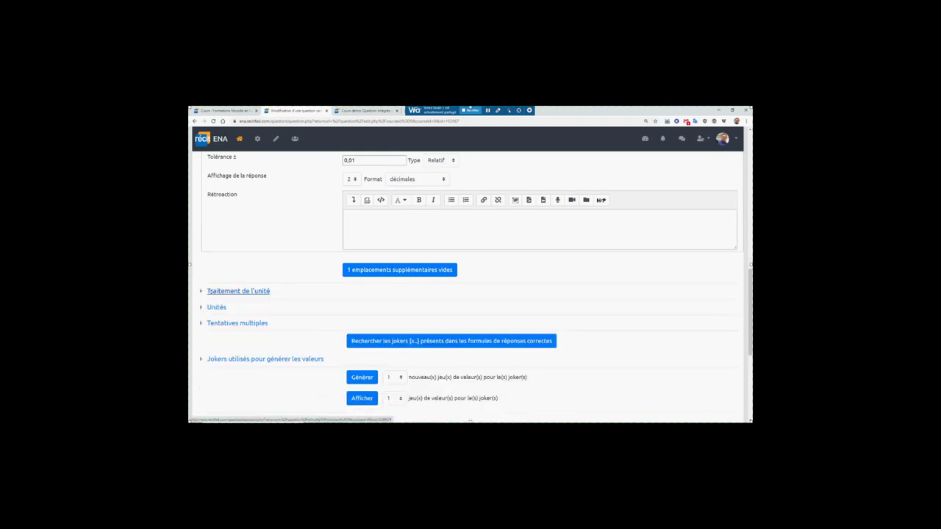
{"action": "left_click", "coordinate": [202, 308]}
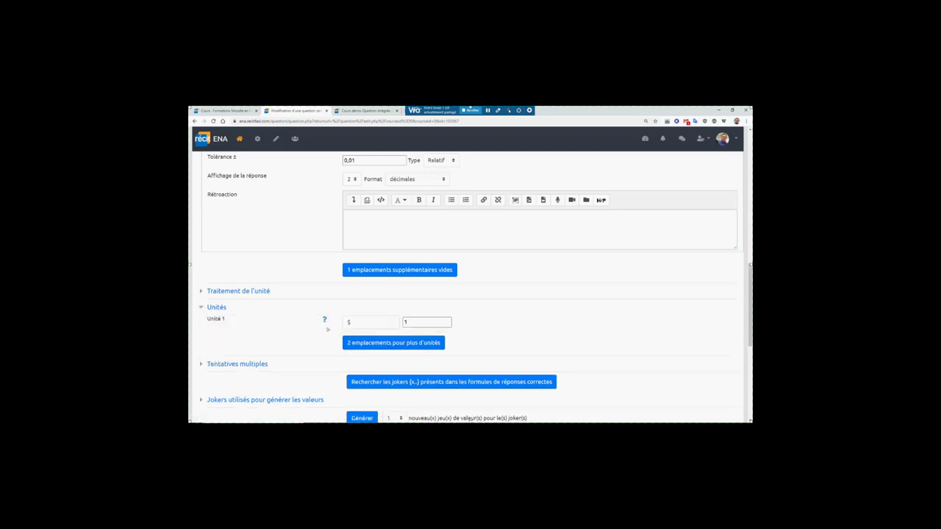
{"action": "left_click", "coordinate": [217, 307]}
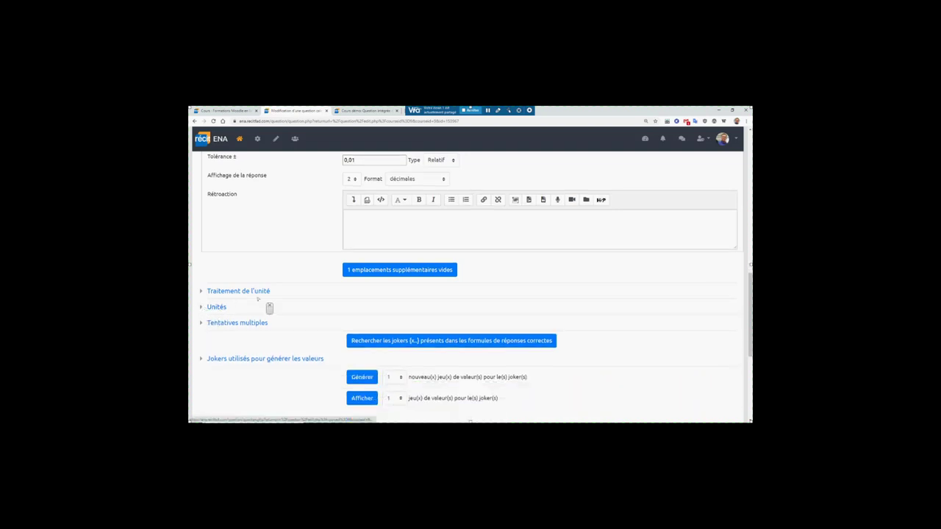
Step: Set the {x} wildcard to 0 decimals with a value range from 300 to 600
{"action": "scroll", "coordinate": [269, 309], "scroll_direction": "down", "scroll_amount": 1}
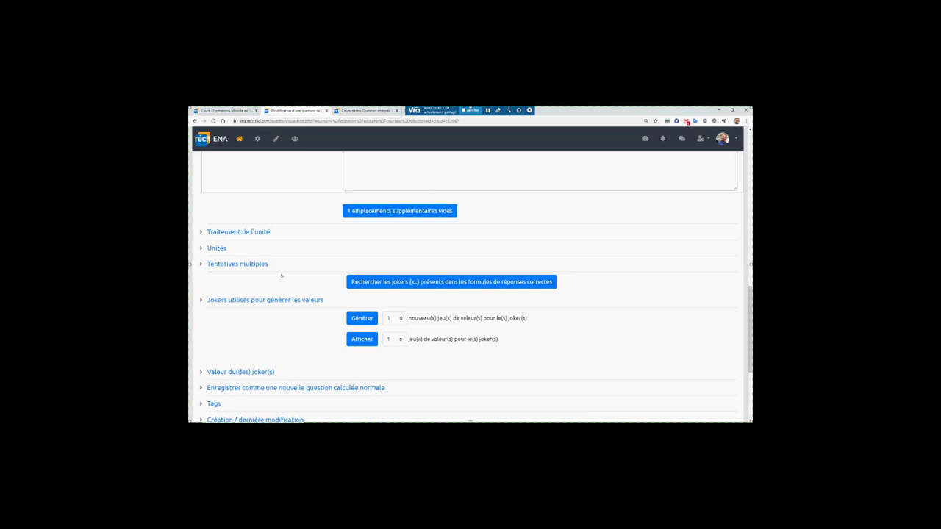
{"action": "scroll", "coordinate": [281, 277], "scroll_direction": "down", "scroll_amount": 1}
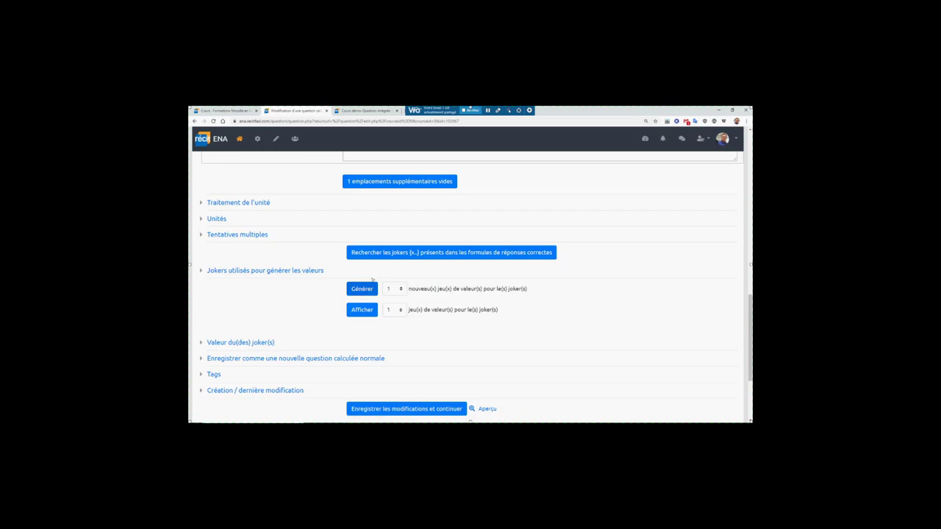
{"action": "left_click", "coordinate": [202, 271]}
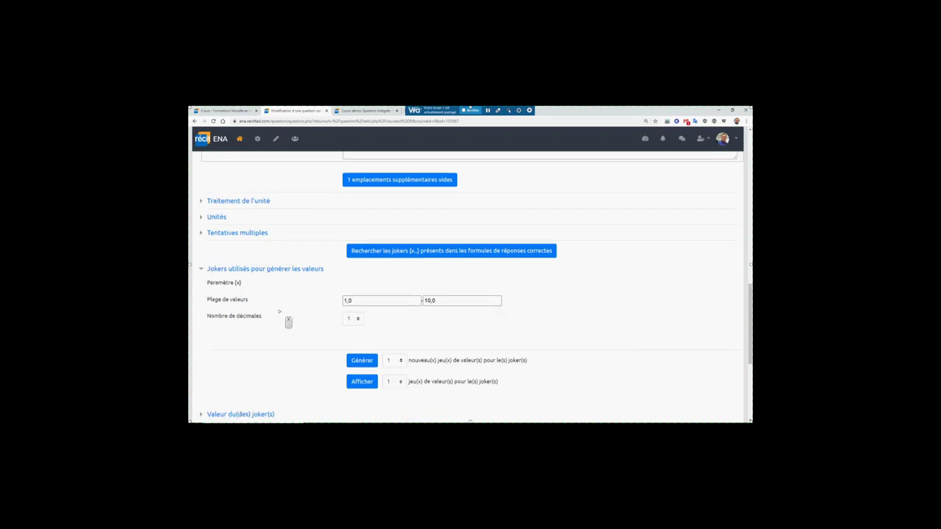
{"action": "scroll", "coordinate": [279, 312], "scroll_direction": "down", "scroll_amount": 1}
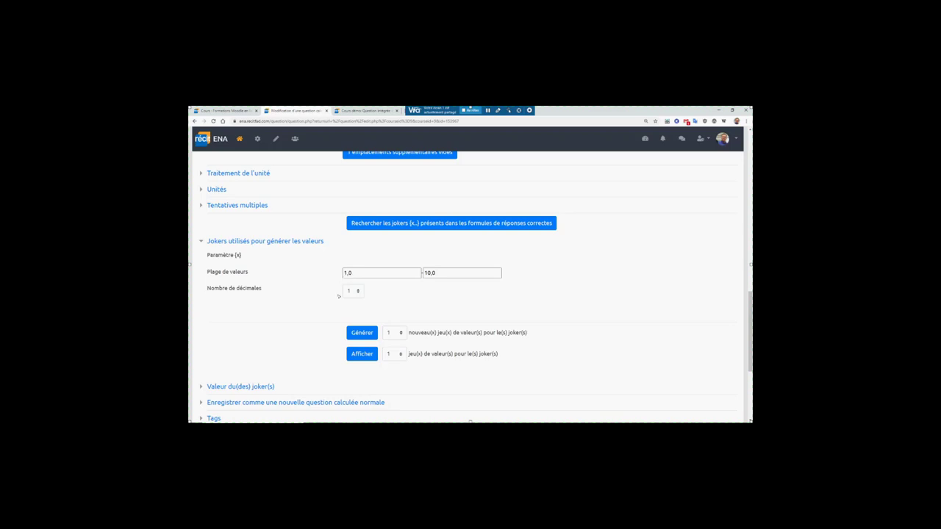
{"action": "left_click", "coordinate": [356, 291]}
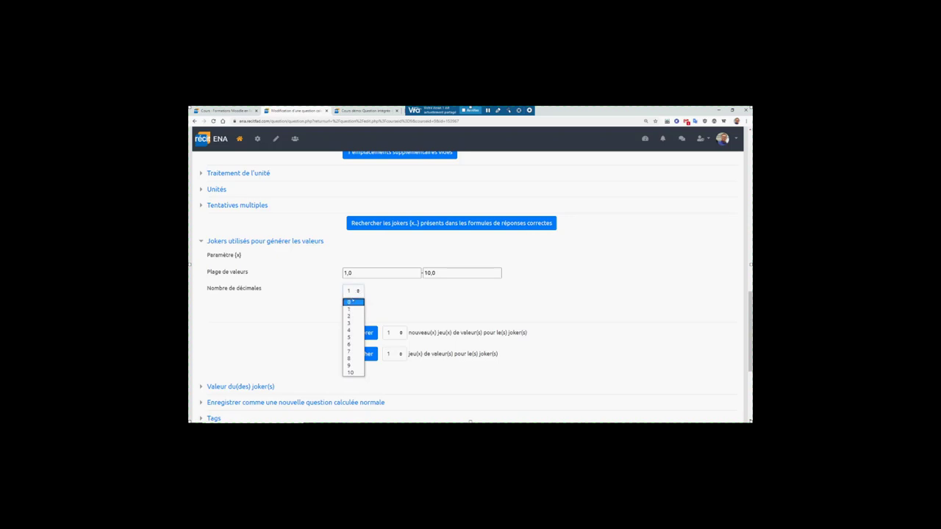
{"action": "left_click", "coordinate": [351, 303]}
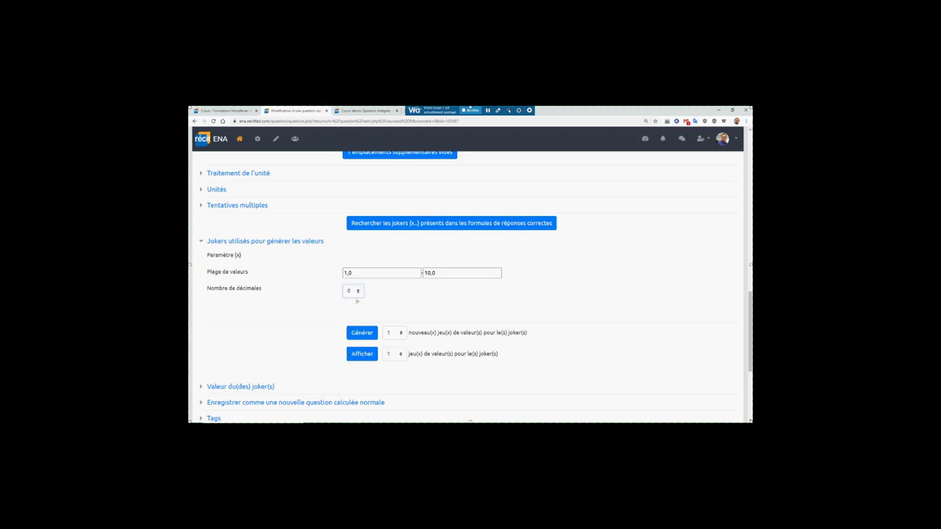
{"action": "left_click", "coordinate": [353, 274]}
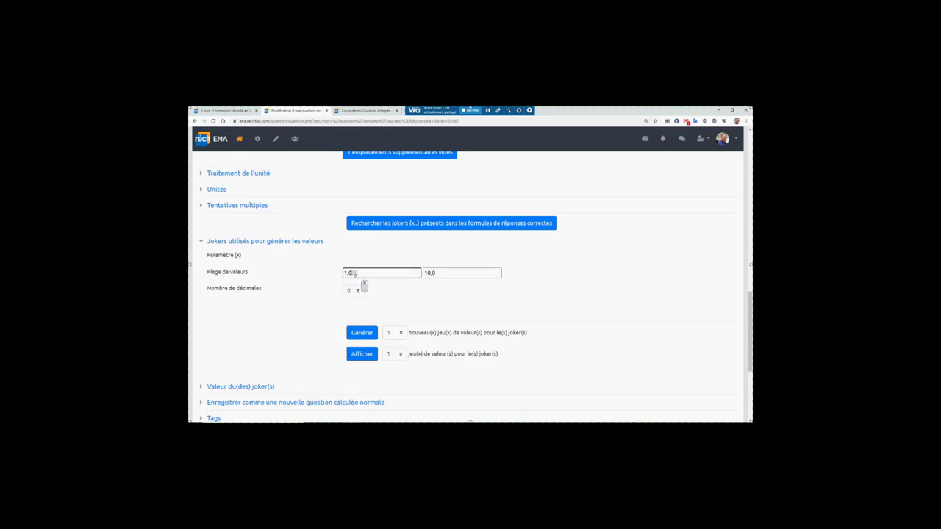
{"action": "double_click", "coordinate": [354, 273]}
{"action": "type", "text": "300"}
{"action": "left_click", "coordinate": [441, 274]}
{"action": "double_click", "coordinate": [442, 273]}
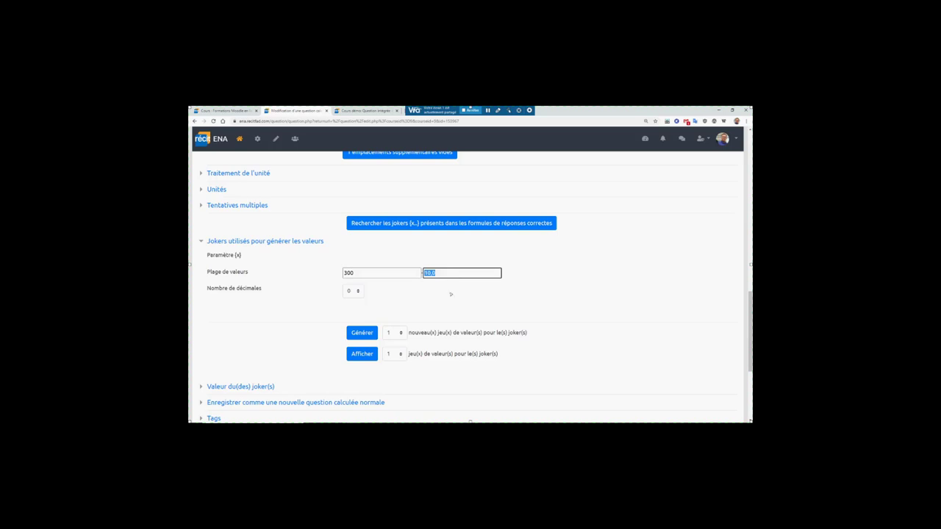
{"action": "type", "text": "600"}
Step: Generate 10 new sets of values for the wildcard and return to the wildcard settings
{"action": "left_click", "coordinate": [394, 332]}
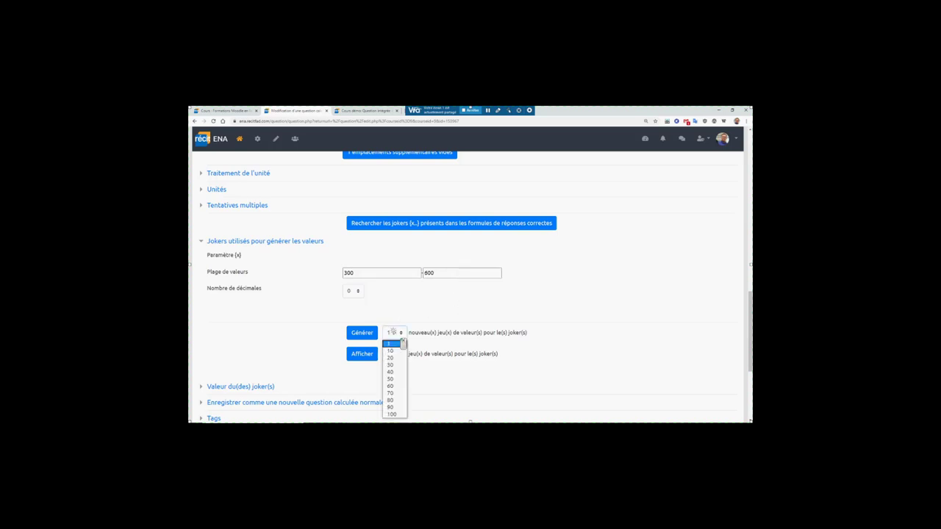
{"action": "left_click", "coordinate": [390, 351]}
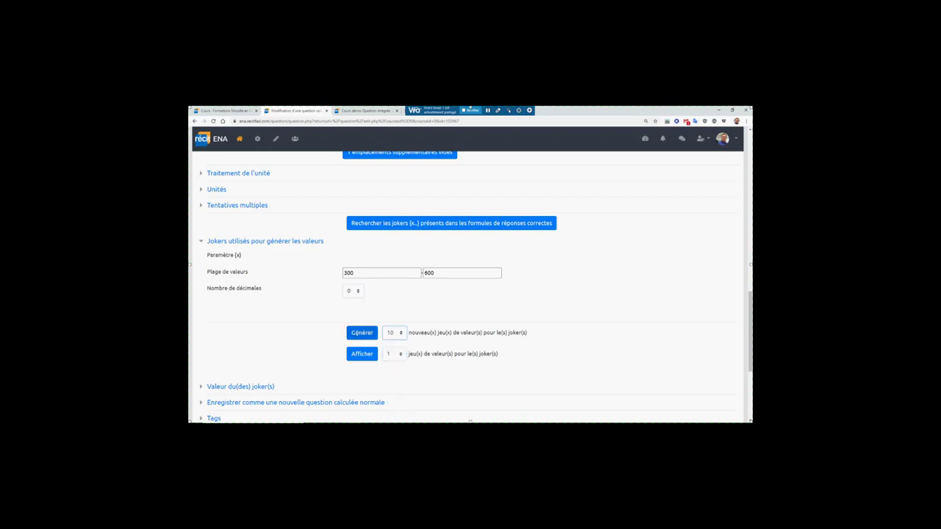
{"action": "left_click", "coordinate": [362, 332]}
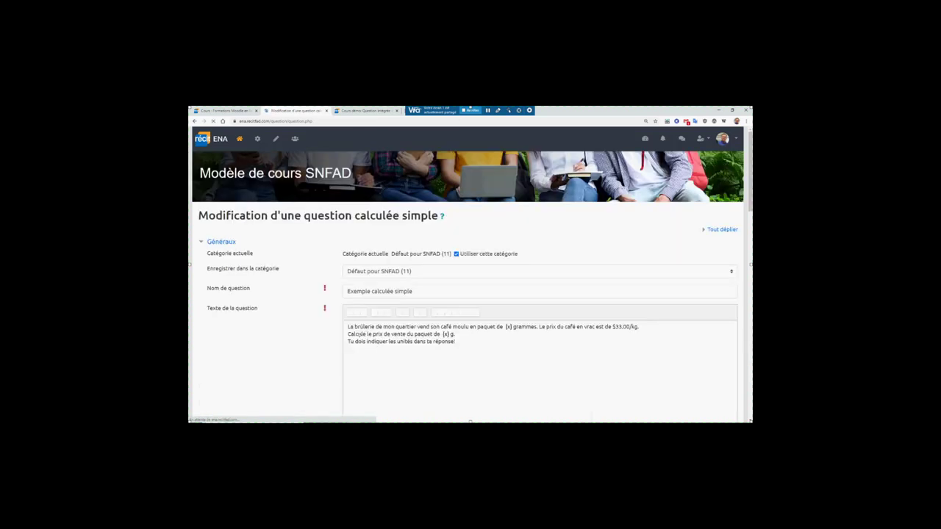
{"action": "scroll", "coordinate": [359, 339], "scroll_direction": "down", "scroll_amount": 1}
{"action": "scroll", "coordinate": [357, 343], "scroll_direction": "down", "scroll_amount": 6}
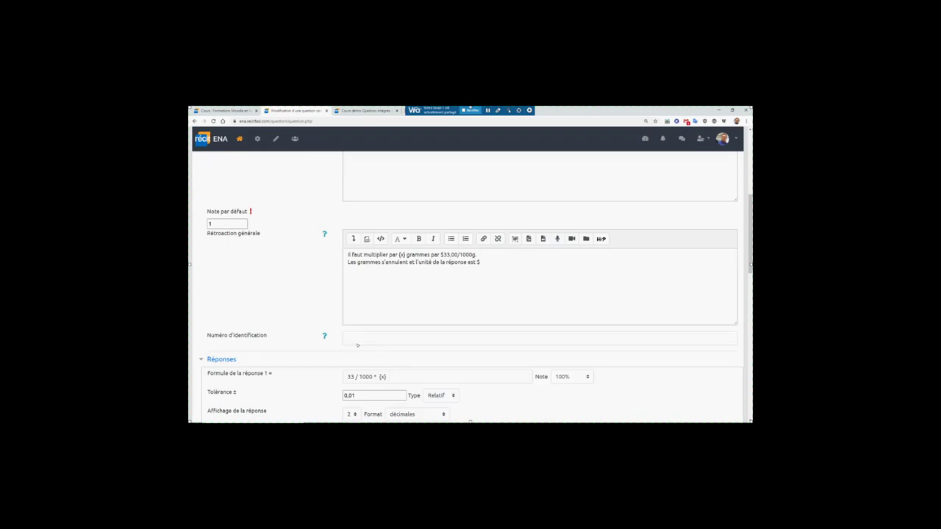
{"action": "scroll", "coordinate": [358, 344], "scroll_direction": "down", "scroll_amount": 7}
{"action": "scroll", "coordinate": [365, 352], "scroll_direction": "down", "scroll_amount": 7}
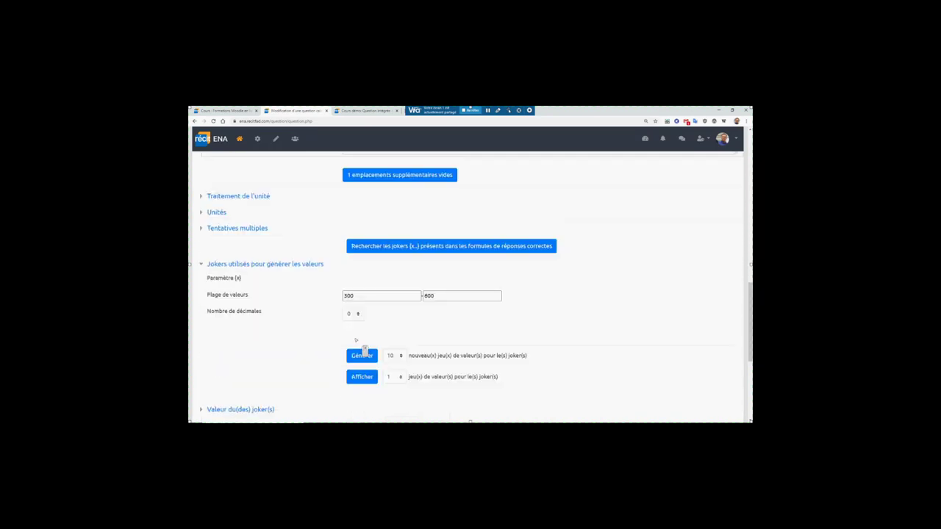
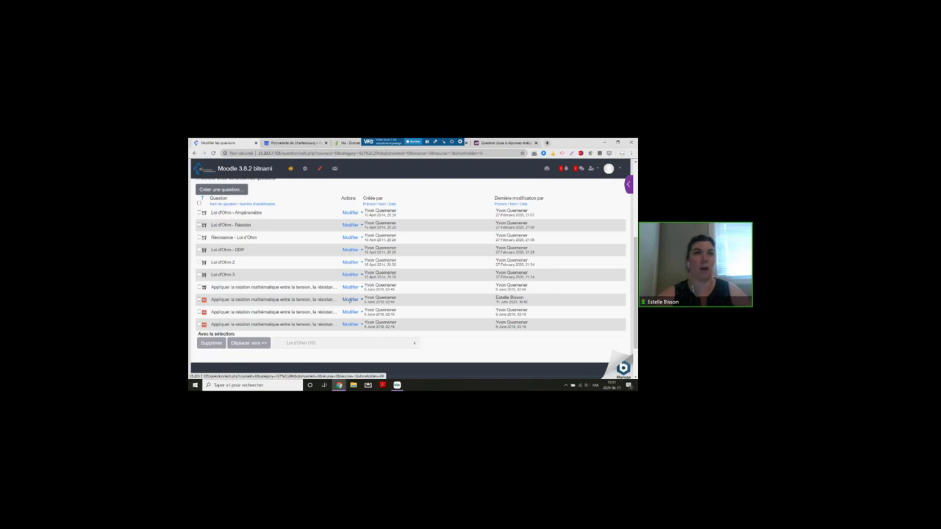
Step: Open the eighth question in the Loi d'Ohm category for editing and examine its question text and general feedback with the # variables
{"action": "left_click", "coordinate": [350, 300]}
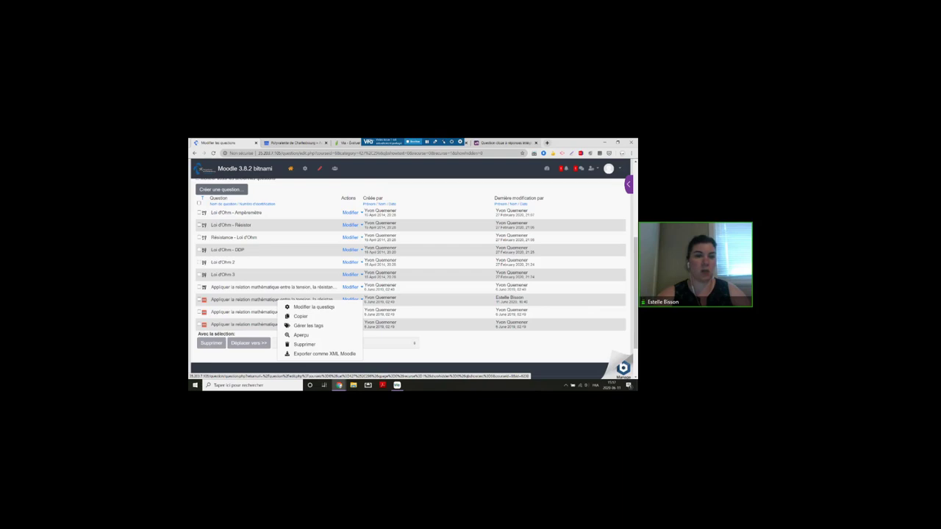
{"action": "left_click", "coordinate": [329, 307]}
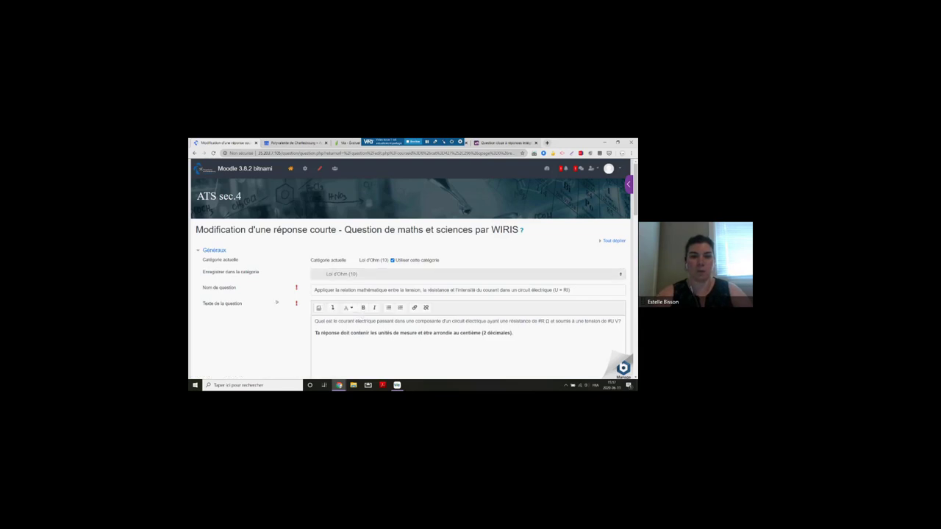
{"action": "scroll", "coordinate": [276, 303], "scroll_direction": "down", "scroll_amount": 1}
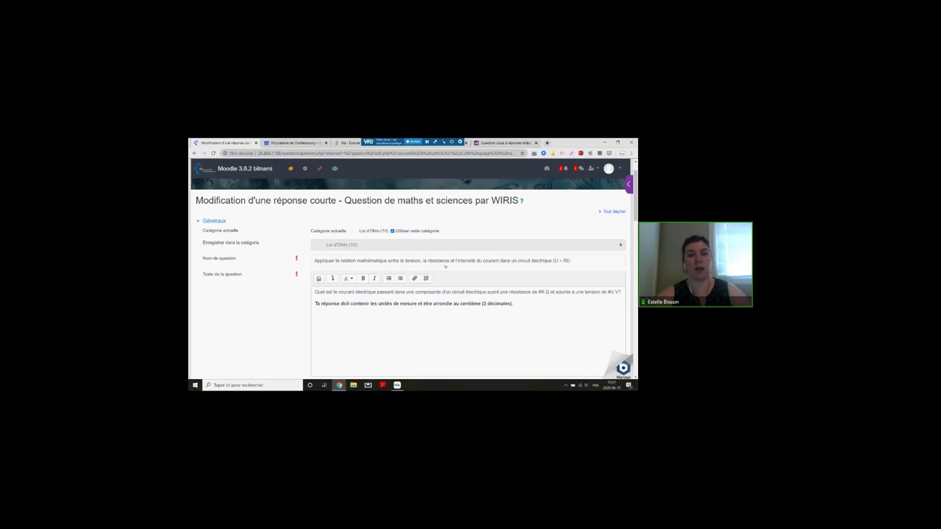
{"action": "scroll", "coordinate": [407, 338], "scroll_direction": "down", "scroll_amount": 1}
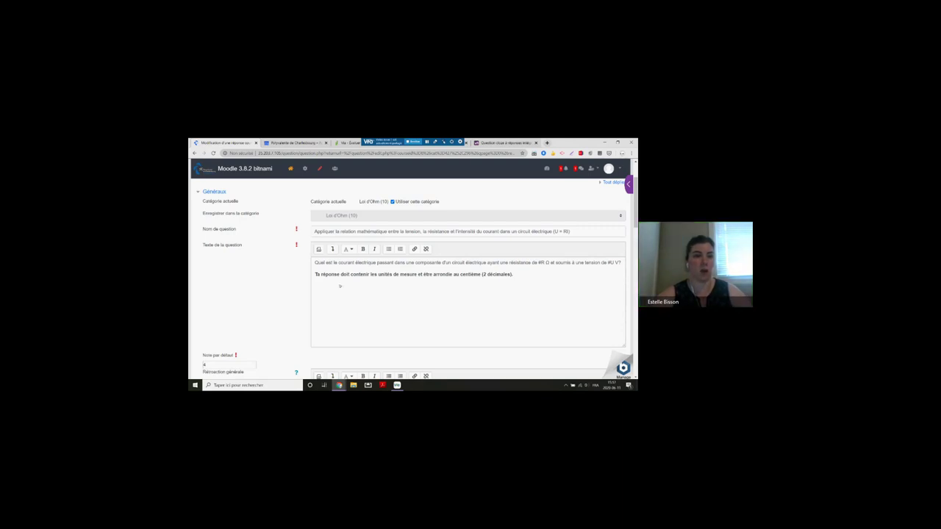
{"action": "scroll", "coordinate": [340, 292], "scroll_direction": "down", "scroll_amount": 5}
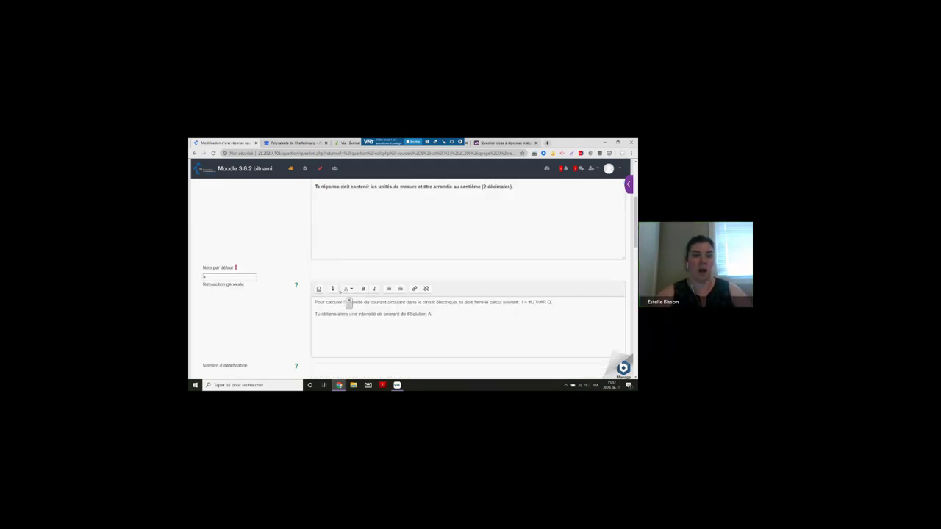
{"action": "middle_click", "coordinate": [340, 292]}
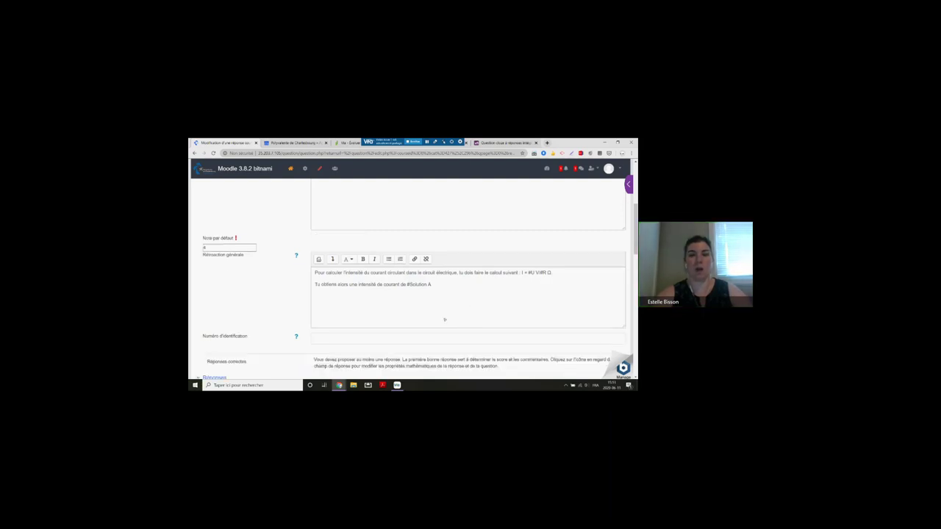
{"action": "scroll", "coordinate": [429, 305], "scroll_direction": "down", "scroll_amount": 1}
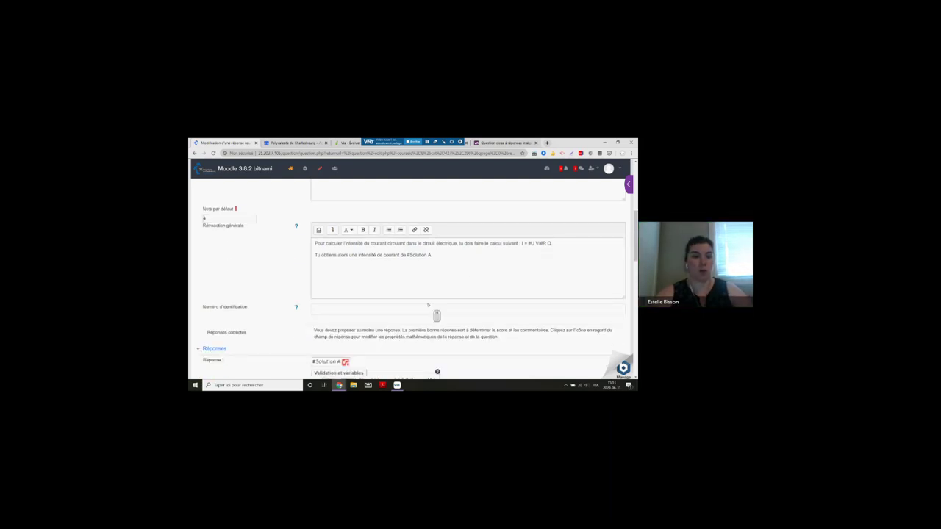
Step: Examine answers 1 to 3 of the WIRIS short-answer question, including their validation settings, grades and feedback
{"action": "scroll", "coordinate": [429, 306], "scroll_direction": "down", "scroll_amount": 1}
{"action": "scroll", "coordinate": [377, 296], "scroll_direction": "down", "scroll_amount": 2}
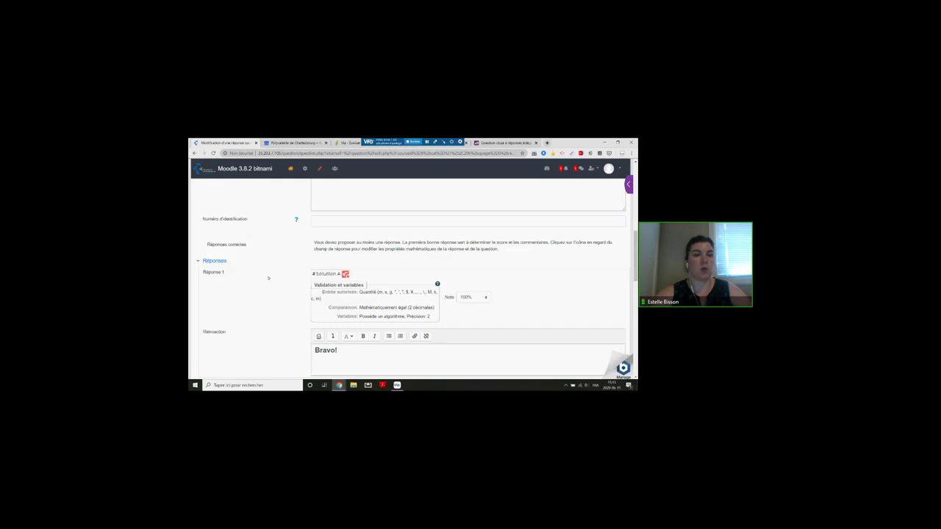
{"action": "scroll", "coordinate": [272, 280], "scroll_direction": "down", "scroll_amount": 1}
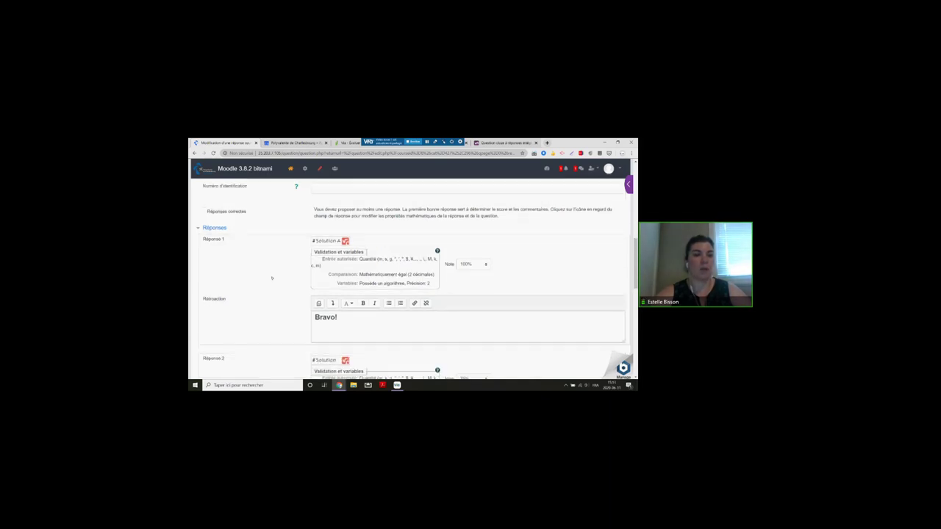
{"action": "scroll", "coordinate": [272, 279], "scroll_direction": "down", "scroll_amount": 1}
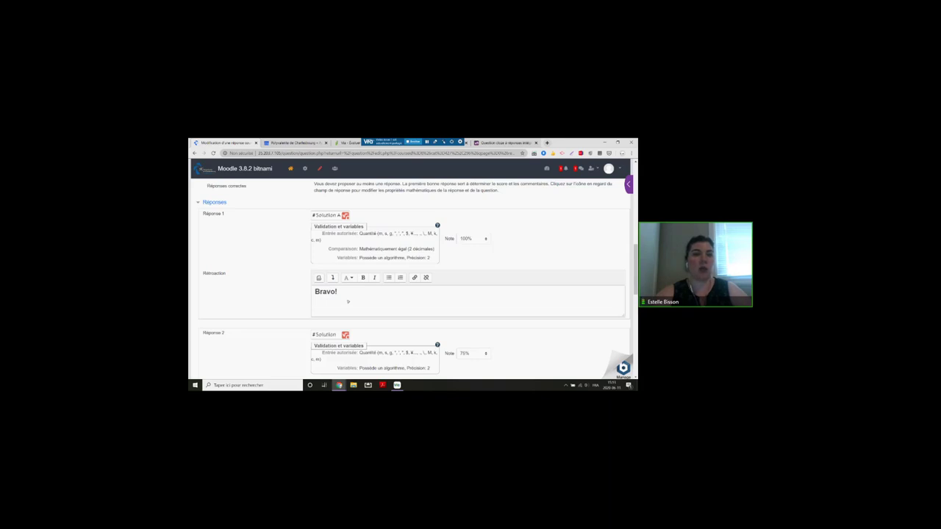
{"action": "scroll", "coordinate": [349, 296], "scroll_direction": "down", "scroll_amount": 1}
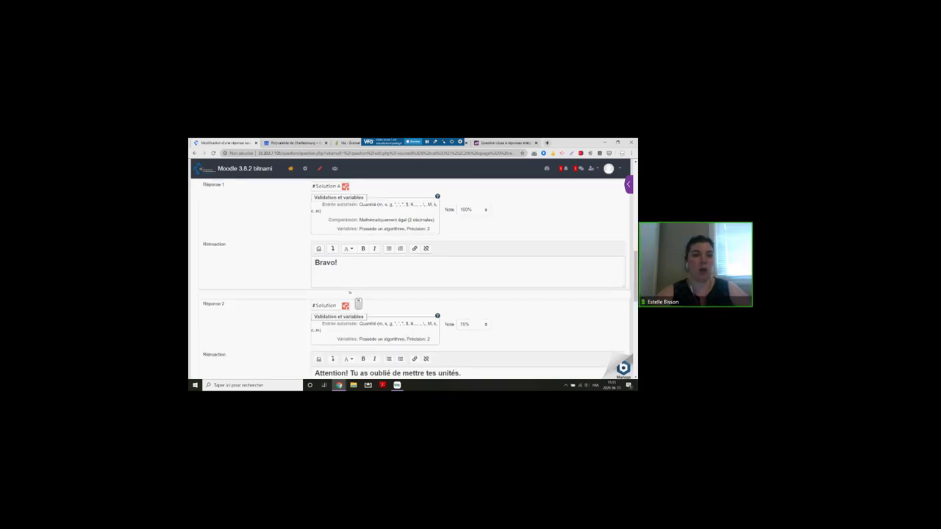
{"action": "scroll", "coordinate": [348, 297], "scroll_direction": "down", "scroll_amount": 1}
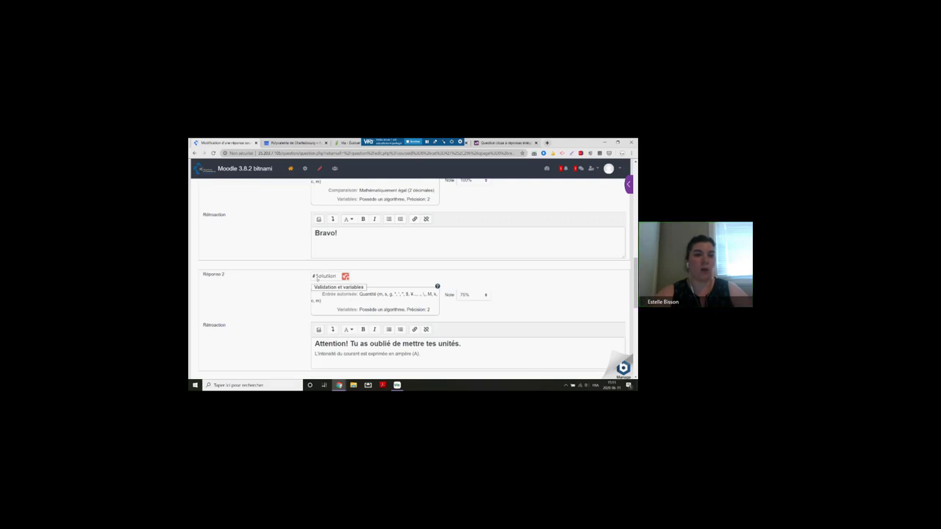
{"action": "scroll", "coordinate": [358, 322], "scroll_direction": "down", "scroll_amount": 1}
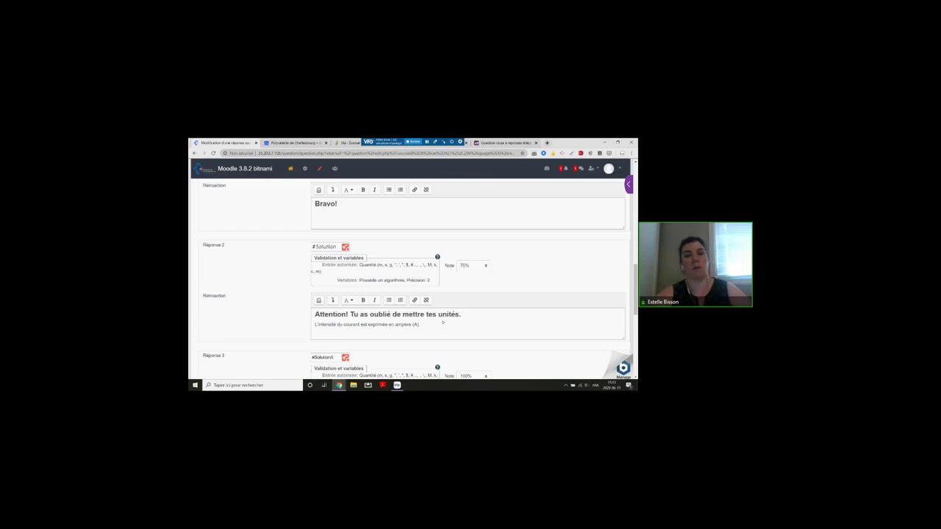
{"action": "scroll", "coordinate": [443, 321], "scroll_direction": "down", "scroll_amount": 1}
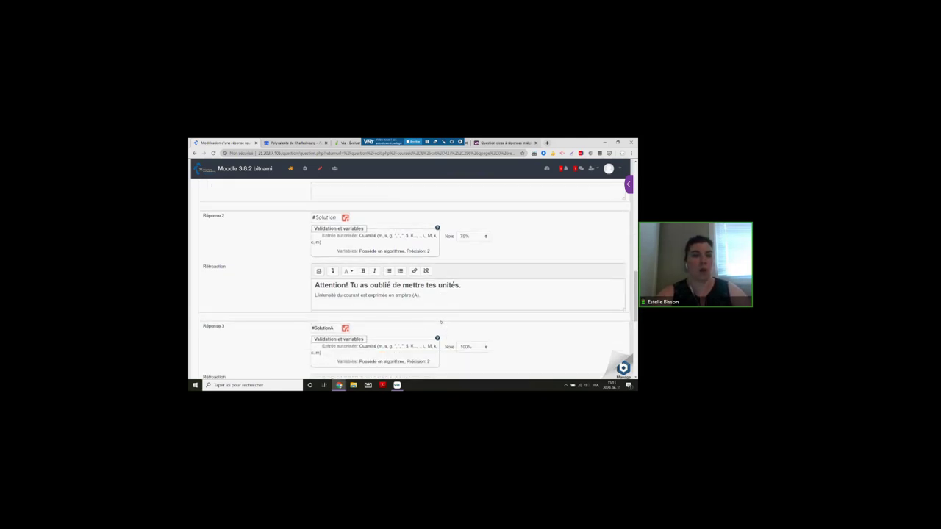
{"action": "scroll", "coordinate": [423, 335], "scroll_direction": "down", "scroll_amount": 1}
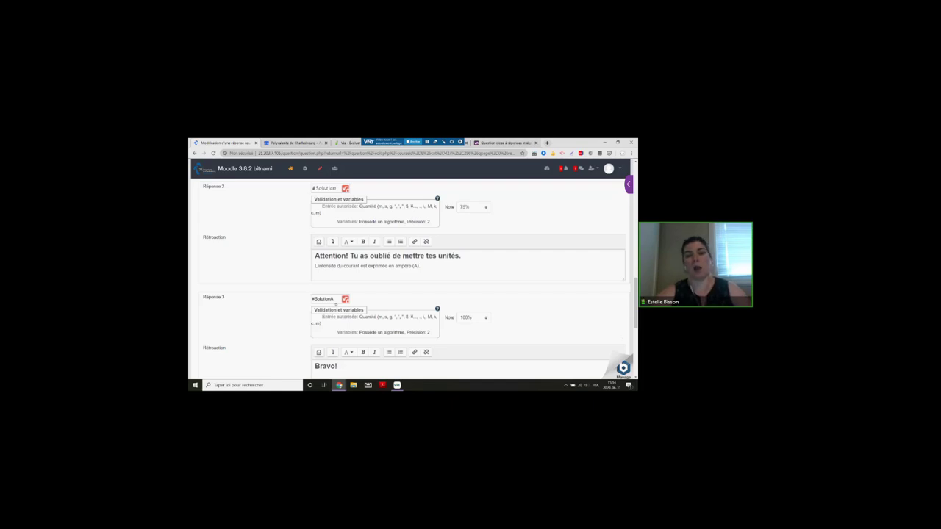
Step: Review the form back up to the question text, and save the question to return to the question bank
{"action": "scroll", "coordinate": [335, 305], "scroll_direction": "up", "scroll_amount": 3}
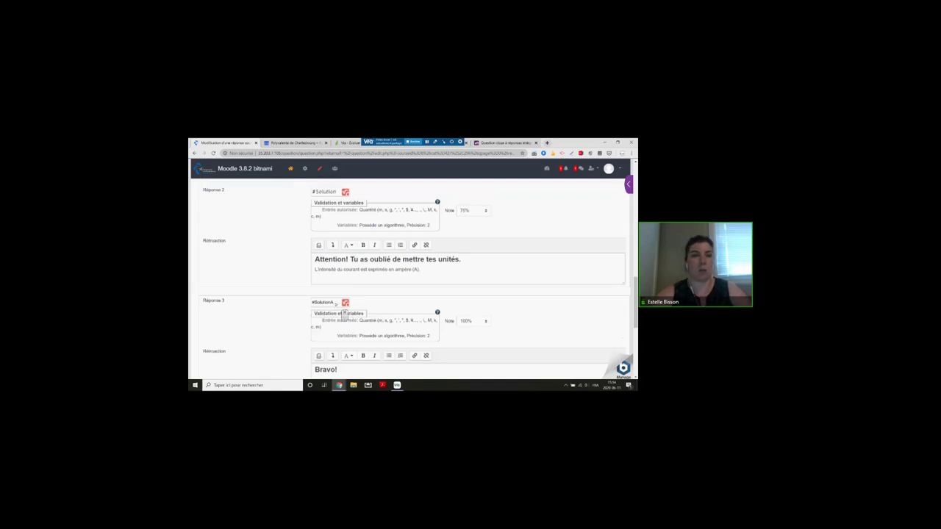
{"action": "scroll", "coordinate": [400, 331], "scroll_direction": "up", "scroll_amount": 3}
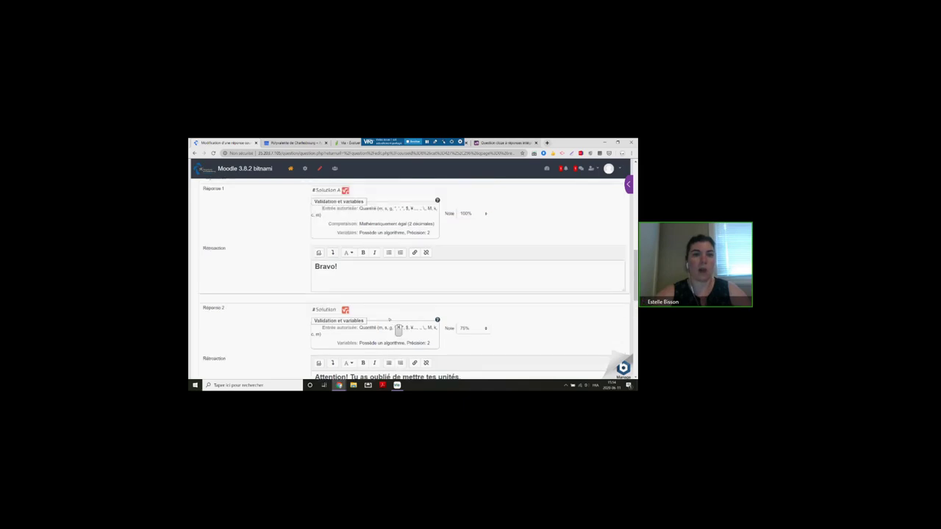
{"action": "scroll", "coordinate": [398, 329], "scroll_direction": "up", "scroll_amount": 4}
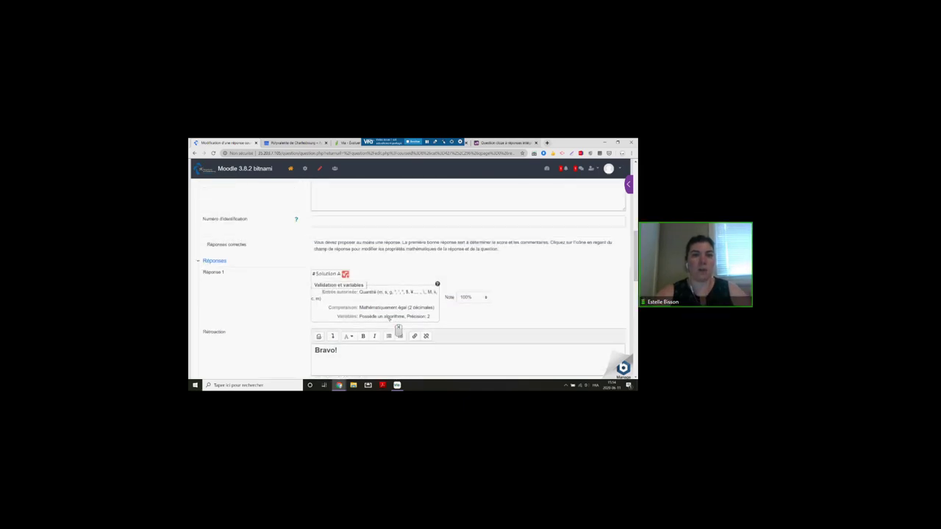
{"action": "scroll", "coordinate": [369, 291], "scroll_direction": "up", "scroll_amount": 10}
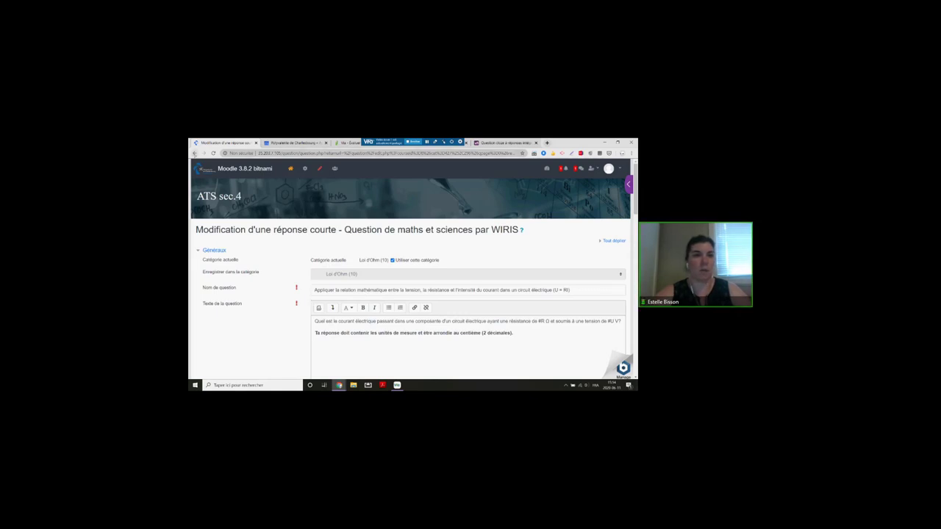
{"action": "scroll", "coordinate": [321, 333], "scroll_direction": "down", "scroll_amount": 15}
{"action": "scroll", "coordinate": [322, 333], "scroll_direction": "down", "scroll_amount": 15}
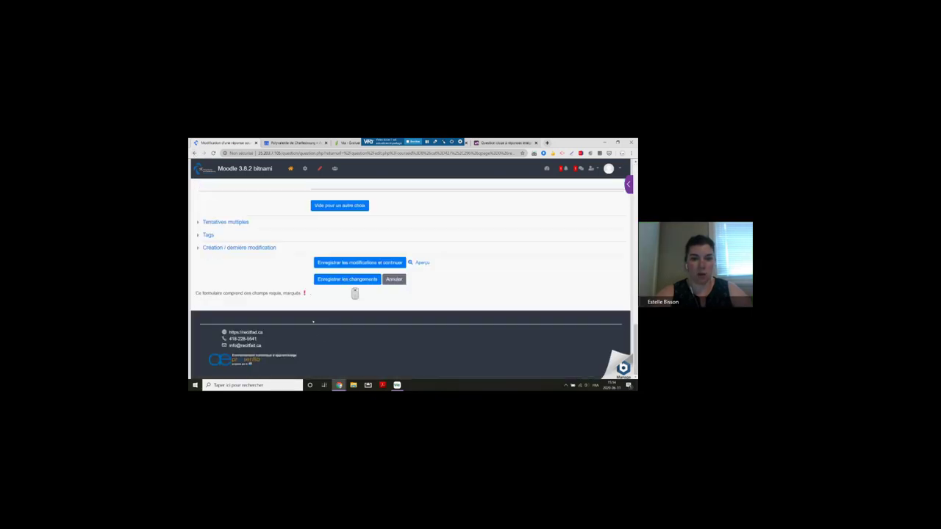
{"action": "left_click", "coordinate": [346, 280]}
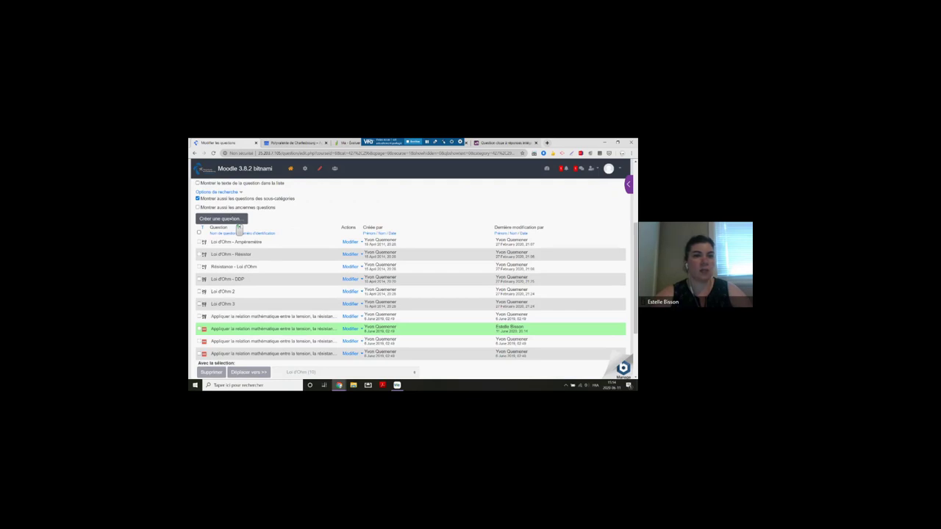
Step: Browse the available question types down to the WIRIS Quizzes group, and leave the list without adding a question
{"action": "left_click", "coordinate": [234, 220]}
{"action": "scroll", "coordinate": [410, 235], "scroll_direction": "down", "scroll_amount": 5}
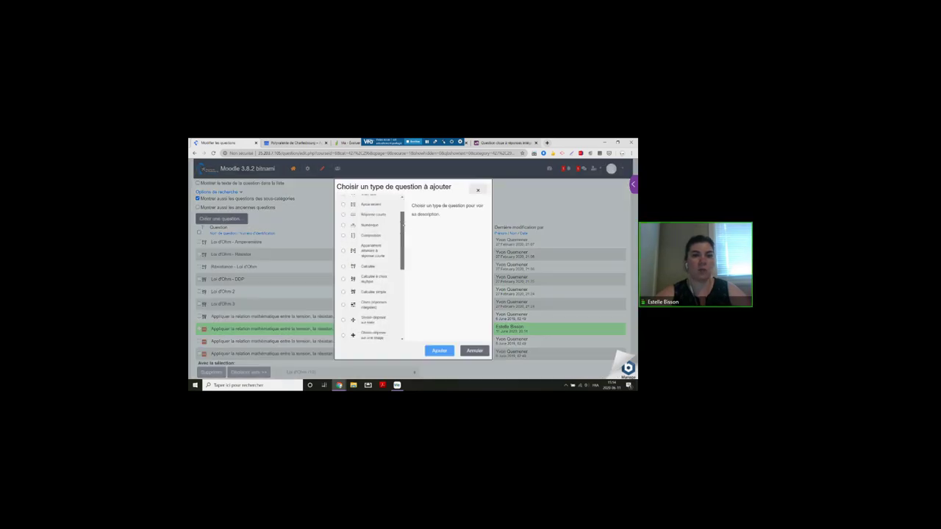
{"action": "scroll", "coordinate": [356, 247], "scroll_direction": "down", "scroll_amount": 3}
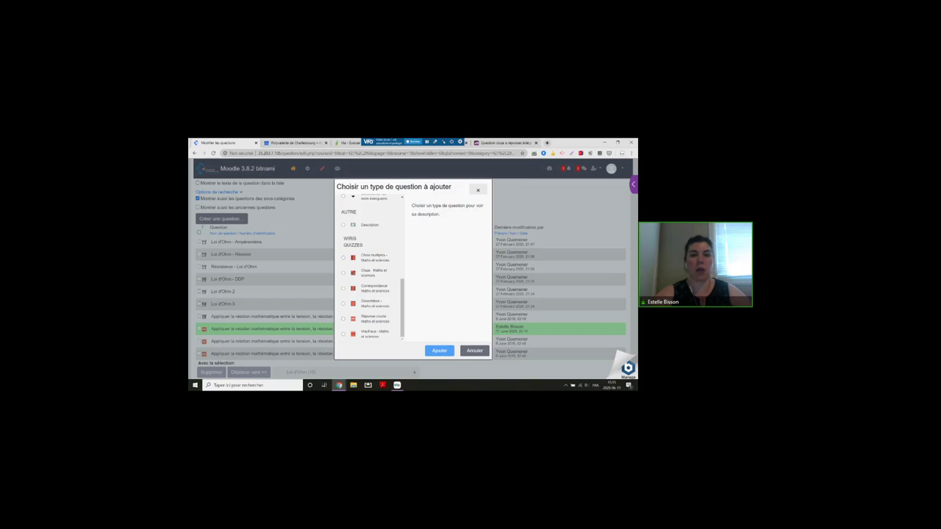
{"action": "left_click", "coordinate": [474, 350]}
Step: Reopen the highlighted WIRIS question for editing and examine answer 1's input method, validation criteria and preview in the WIRIS Quizzes editor
{"action": "left_click", "coordinate": [353, 330]}
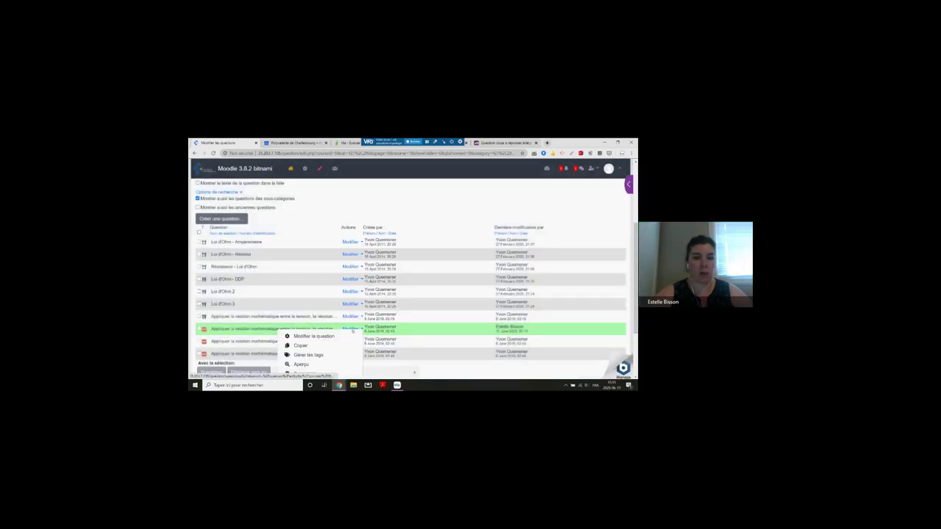
{"action": "left_click", "coordinate": [316, 336]}
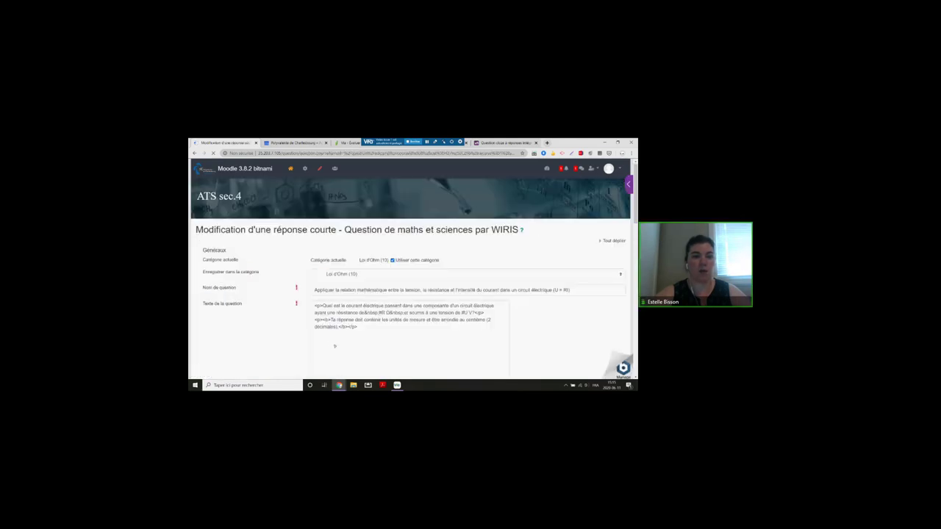
{"action": "scroll", "coordinate": [326, 346], "scroll_direction": "down", "scroll_amount": 10}
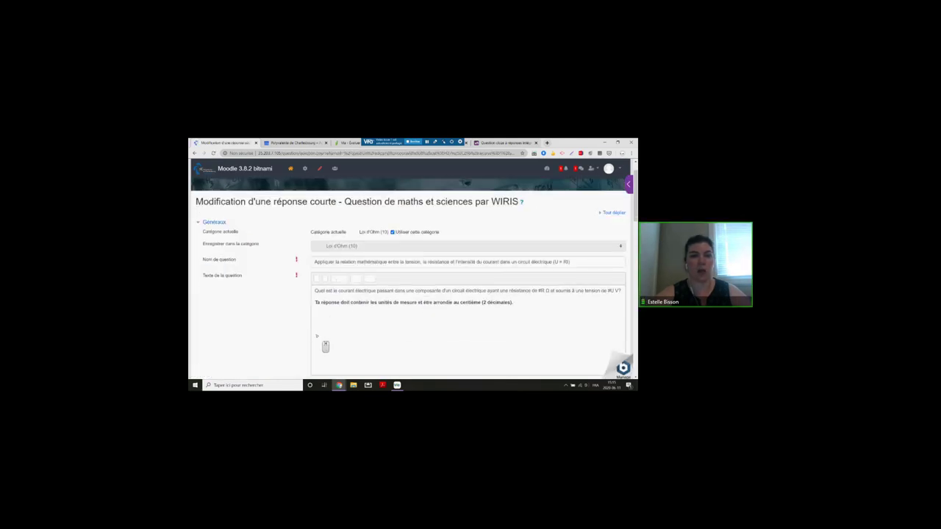
{"action": "scroll", "coordinate": [326, 346], "scroll_direction": "down", "scroll_amount": 5}
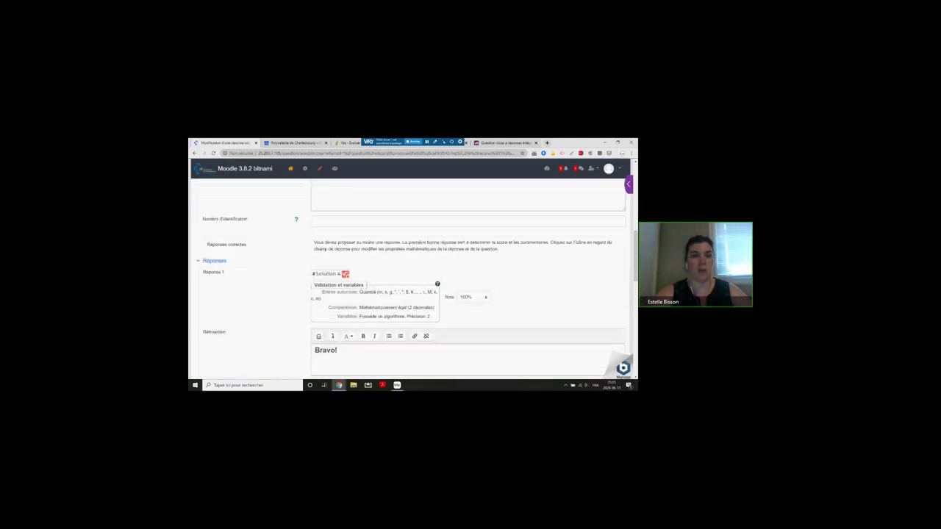
{"action": "left_click", "coordinate": [344, 274]}
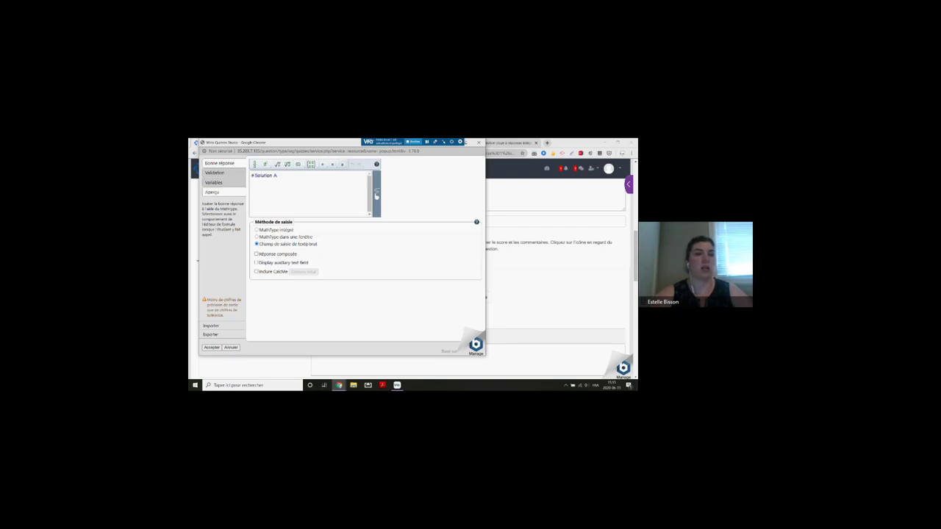
{"action": "left_click", "coordinate": [228, 173]}
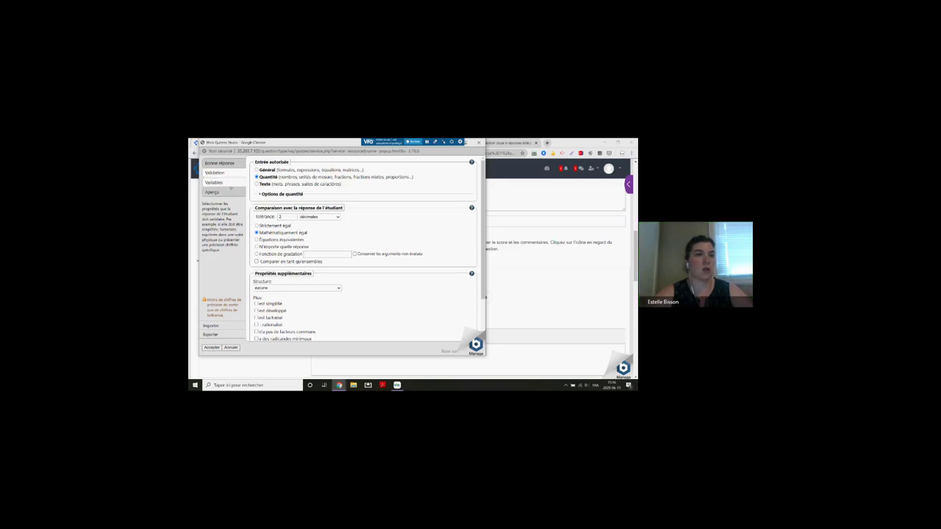
{"action": "left_click", "coordinate": [231, 194]}
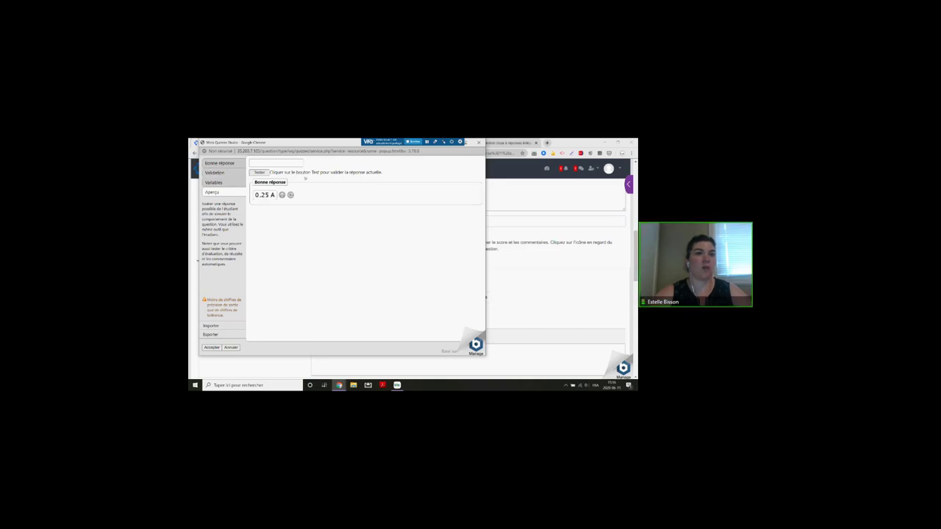
Step: Open the question's variable algorithm in a maximized CalcMe window and place the cursor in the random expression defining m
{"action": "left_click", "coordinate": [225, 183]}
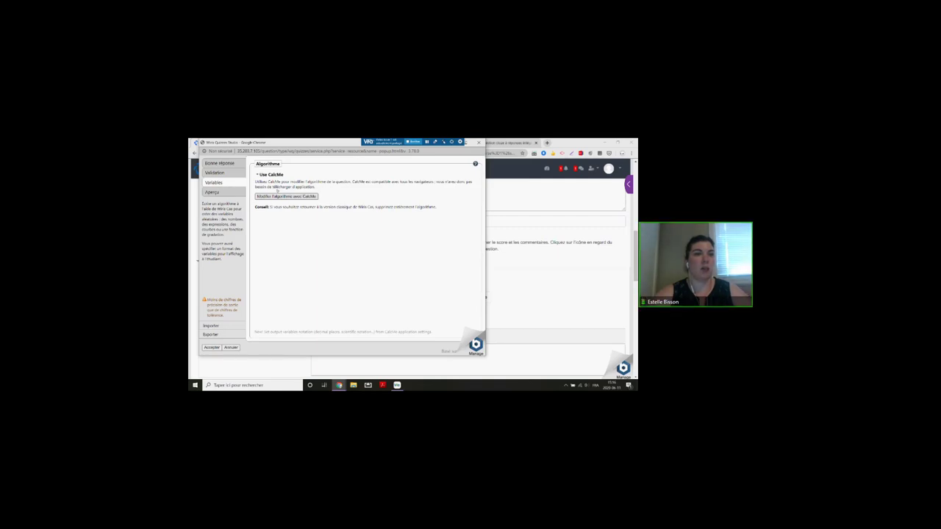
{"action": "left_click", "coordinate": [284, 196]}
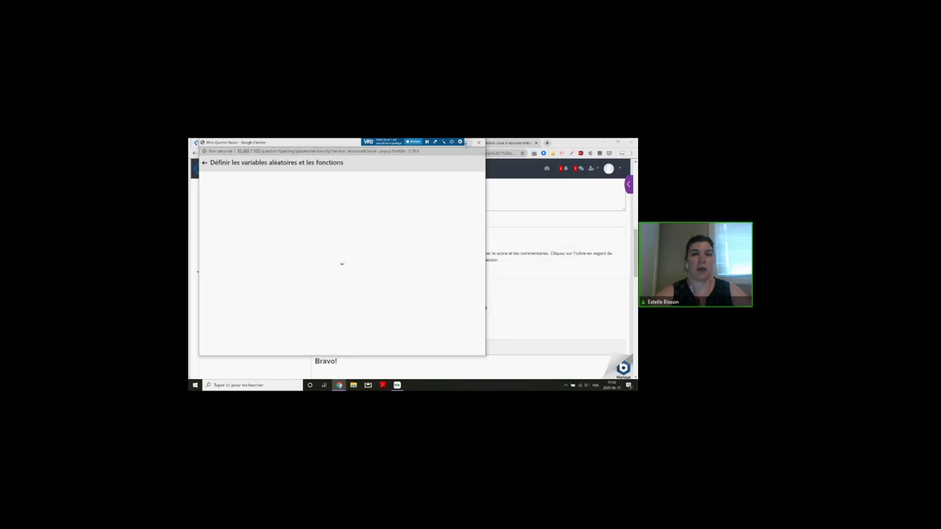
{"action": "left_click", "coordinate": [467, 142]}
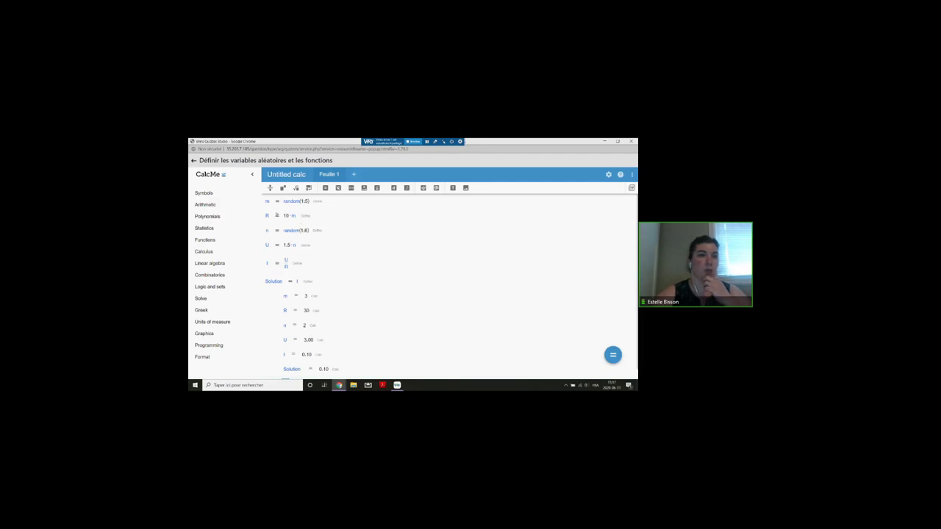
{"action": "left_click", "coordinate": [303, 202]}
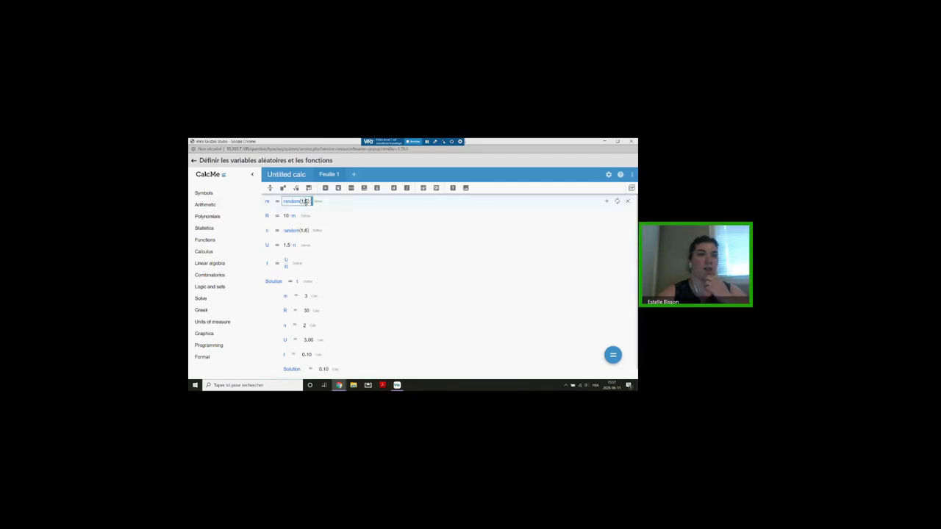
Step: Redefine the variable m in the algorithm as random(1..5)
{"action": "key", "text": "BackSpace"}
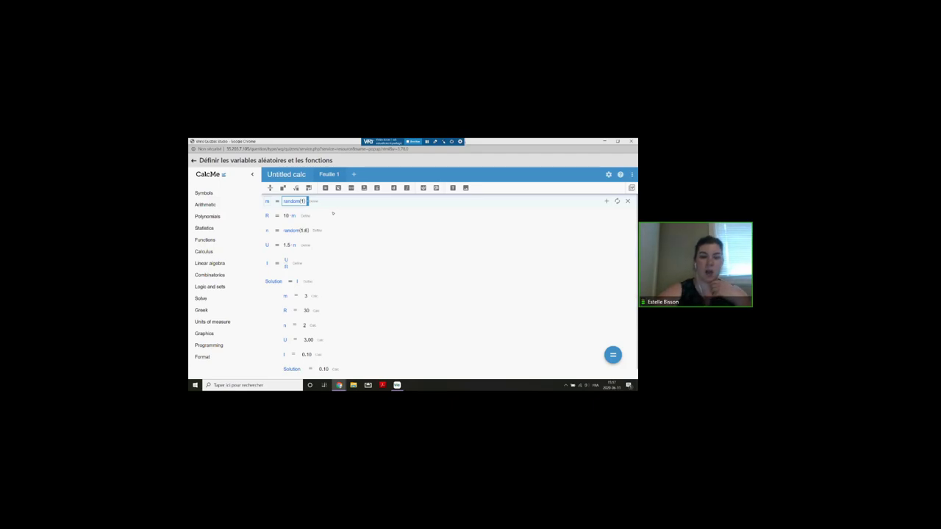
{"action": "type", "text": ","}
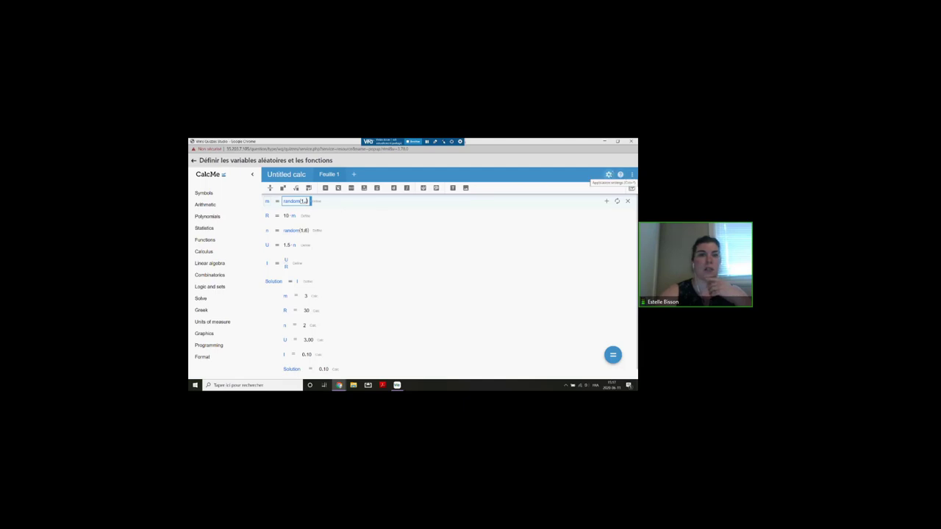
{"action": "type", "text": "5"}
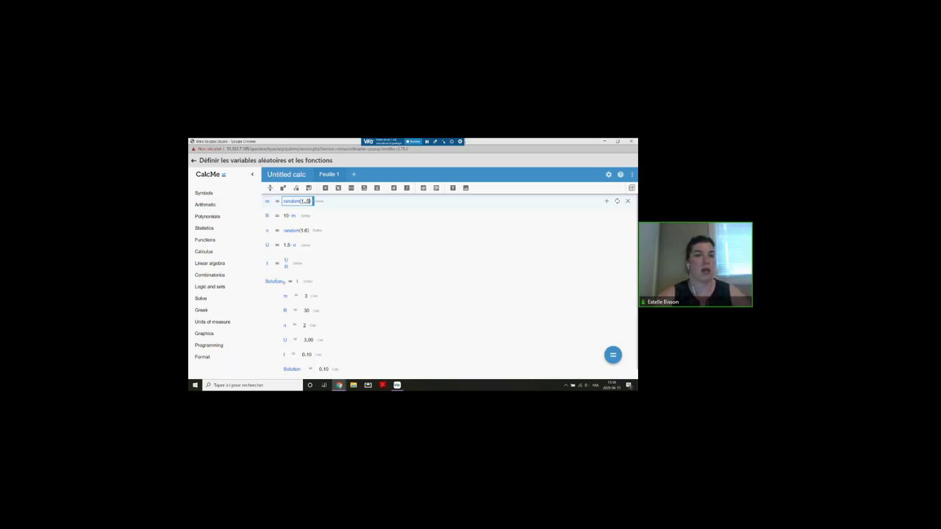
Step: Examine the CalcMe application settings for precision, output notation and separators, and close them without changes
{"action": "scroll", "coordinate": [333, 289], "scroll_direction": "down", "scroll_amount": 1}
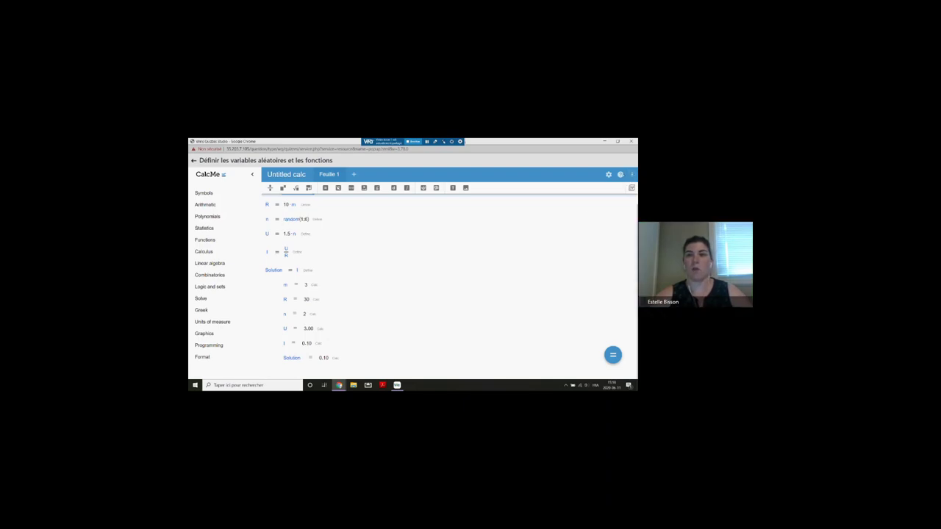
{"action": "left_click", "coordinate": [608, 175]}
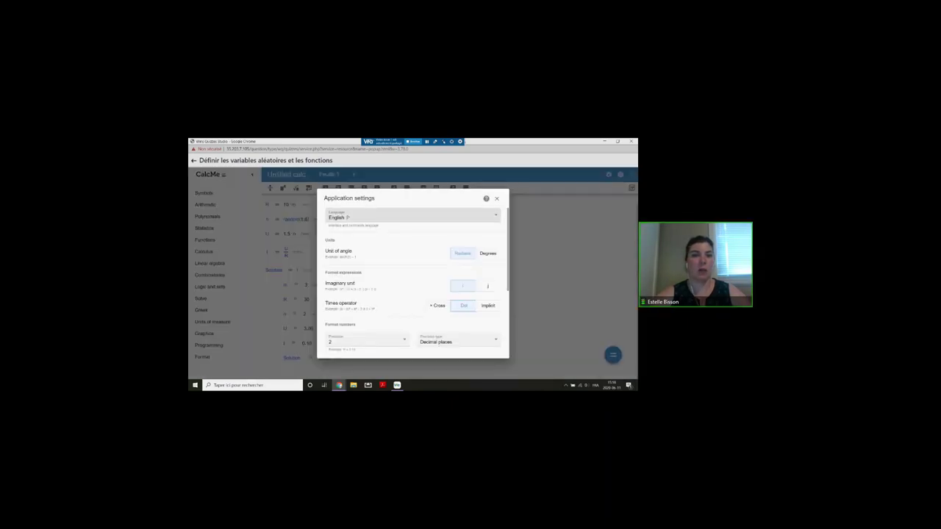
{"action": "scroll", "coordinate": [370, 308], "scroll_direction": "down", "scroll_amount": 1}
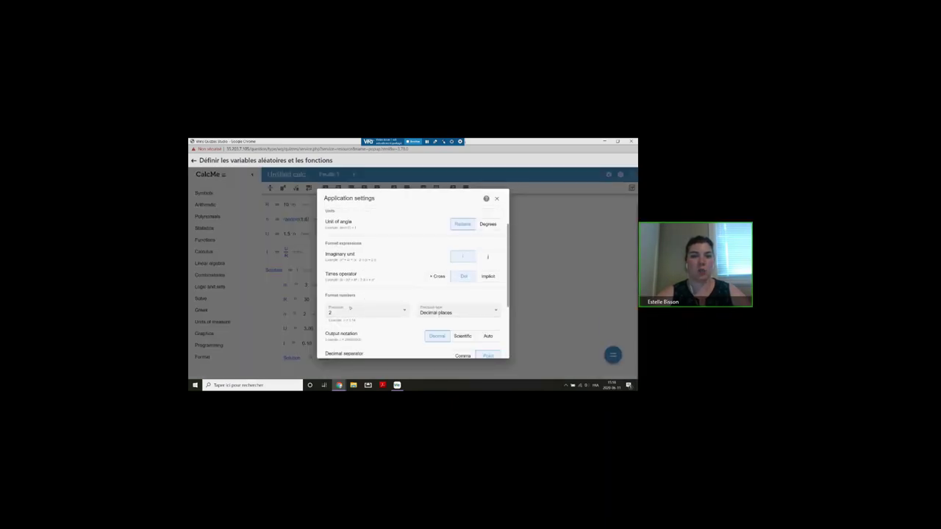
{"action": "scroll", "coordinate": [377, 323], "scroll_direction": "down", "scroll_amount": 3}
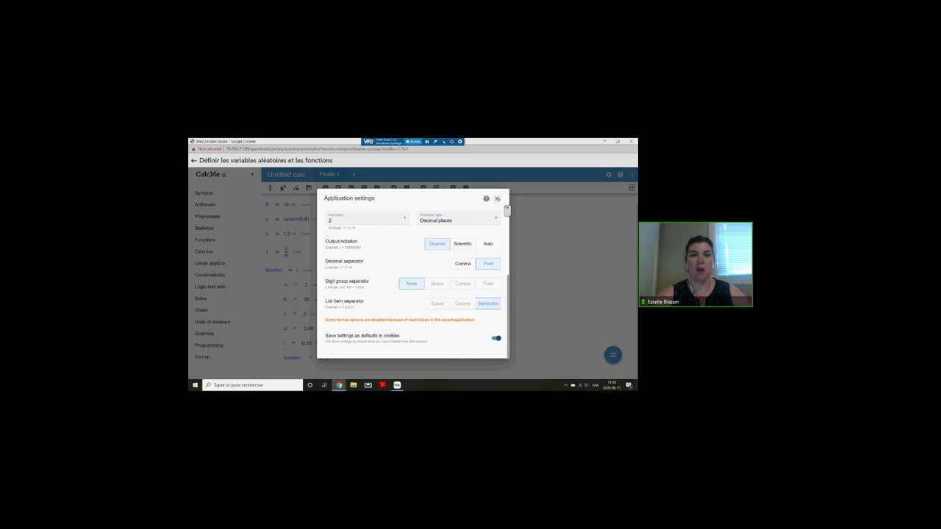
{"action": "left_click", "coordinate": [497, 199]}
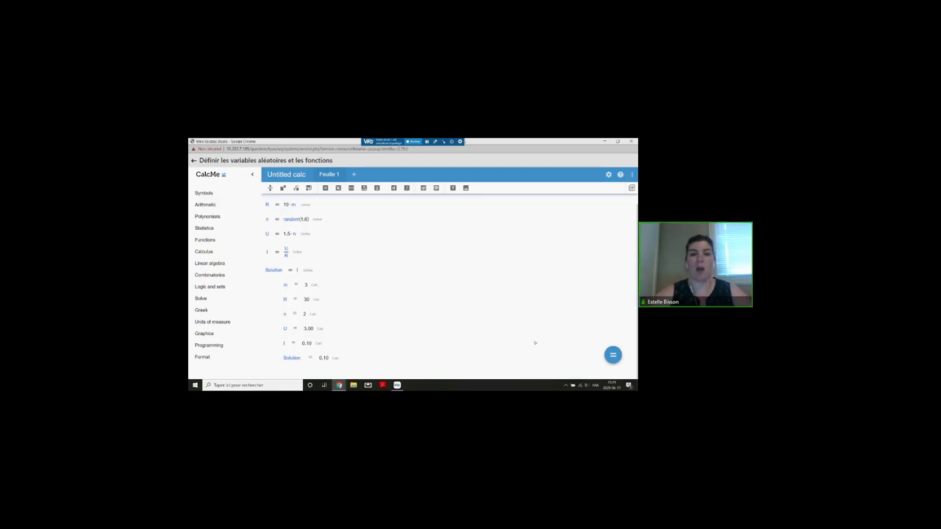
Step: Recalculate the algorithm's variables, and test the displayed correct answer in the WIRIS answer preview
{"action": "left_click", "coordinate": [616, 362]}
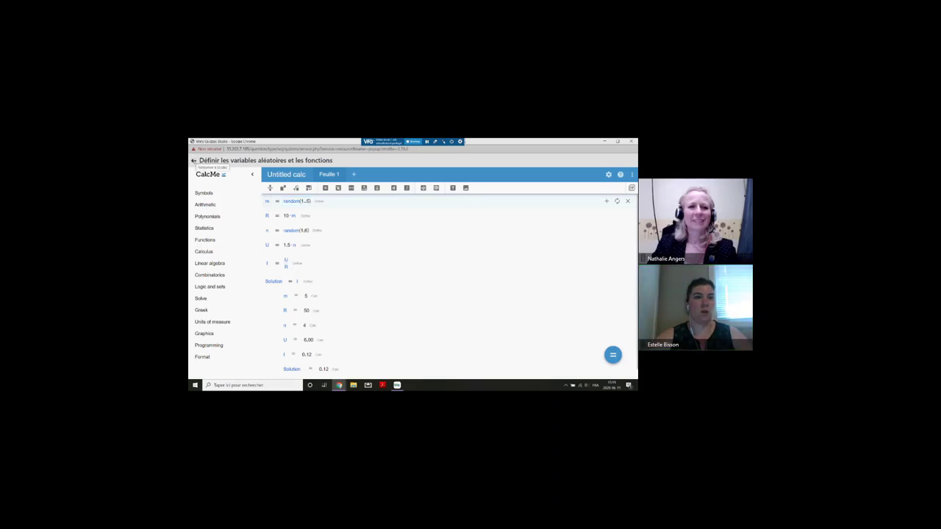
{"action": "left_click", "coordinate": [194, 160]}
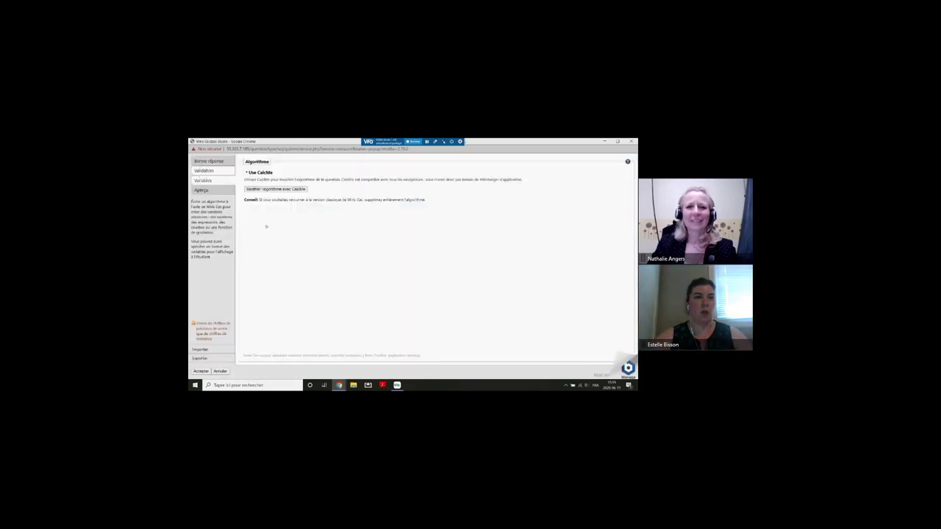
{"action": "left_click", "coordinate": [218, 191]}
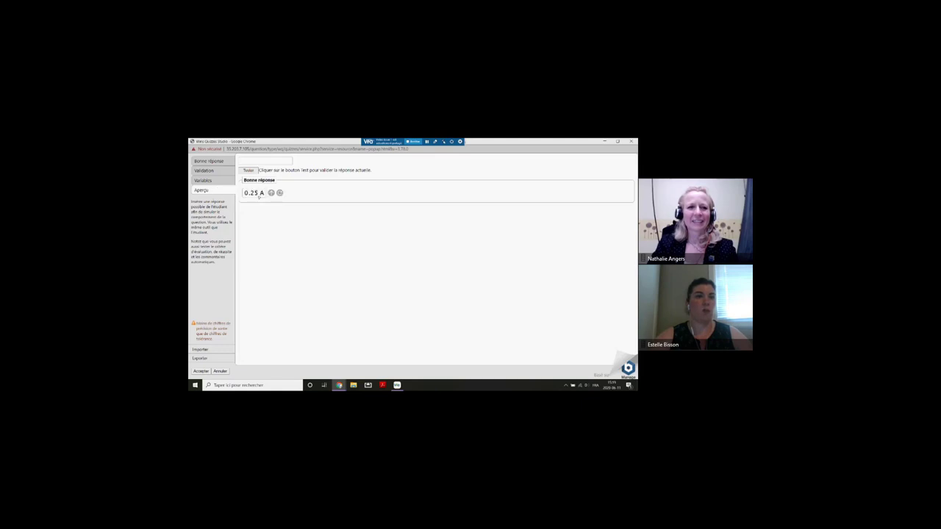
{"action": "left_click", "coordinate": [271, 194]}
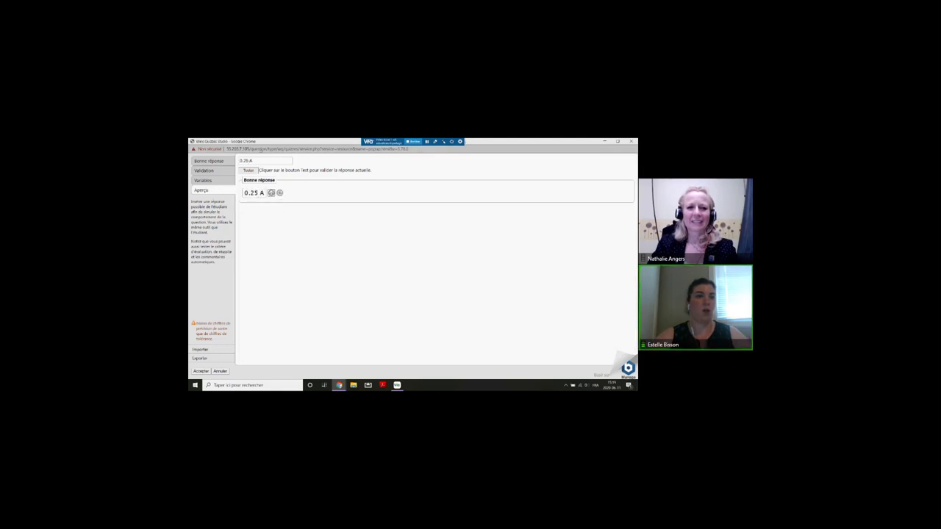
{"action": "left_click", "coordinate": [248, 171]}
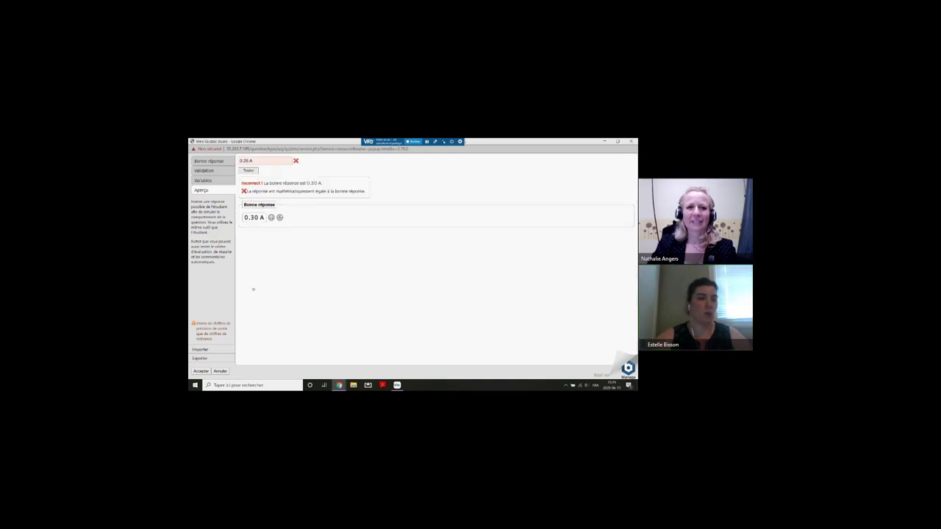
Step: Accept the WIRIS editor's changes and save the question from the end of its form
{"action": "left_click", "coordinate": [202, 371]}
{"action": "scroll", "coordinate": [391, 328], "scroll_direction": "down", "scroll_amount": 5}
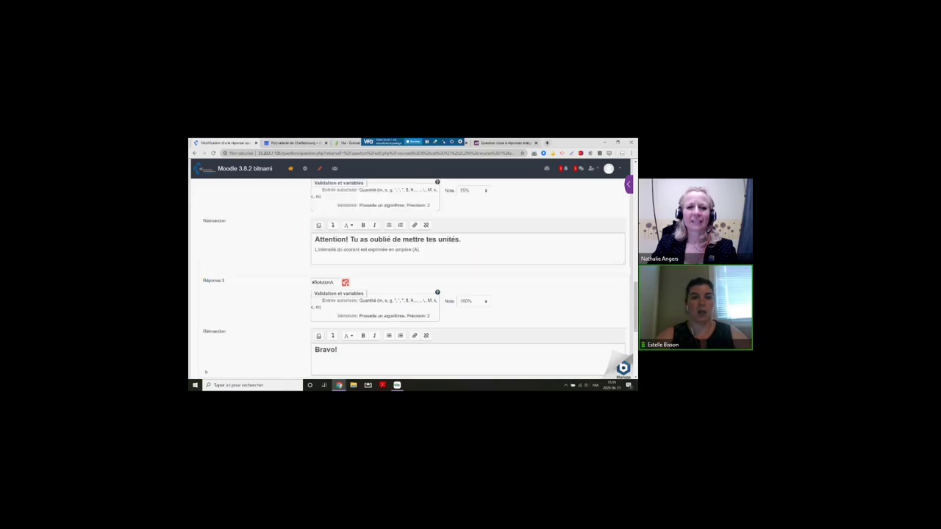
{"action": "scroll", "coordinate": [391, 328], "scroll_direction": "down", "scroll_amount": 5}
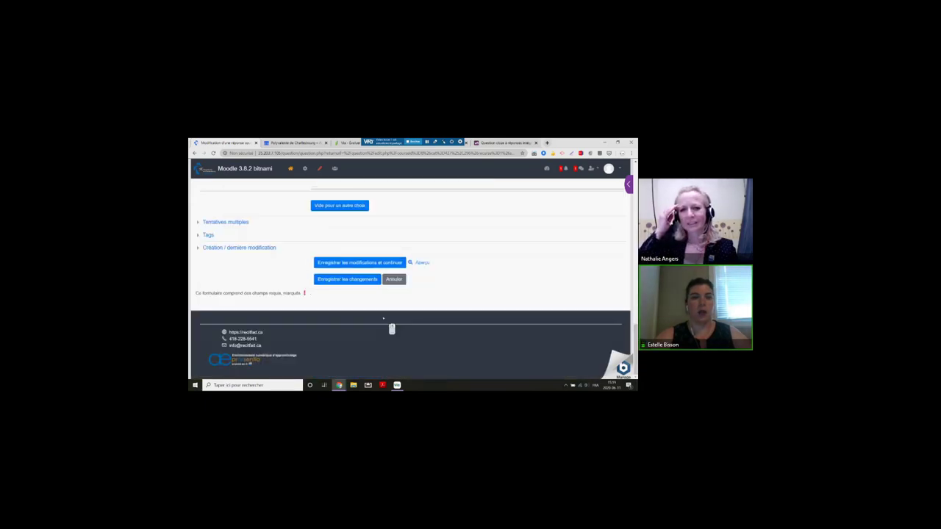
{"action": "left_click", "coordinate": [351, 281]}
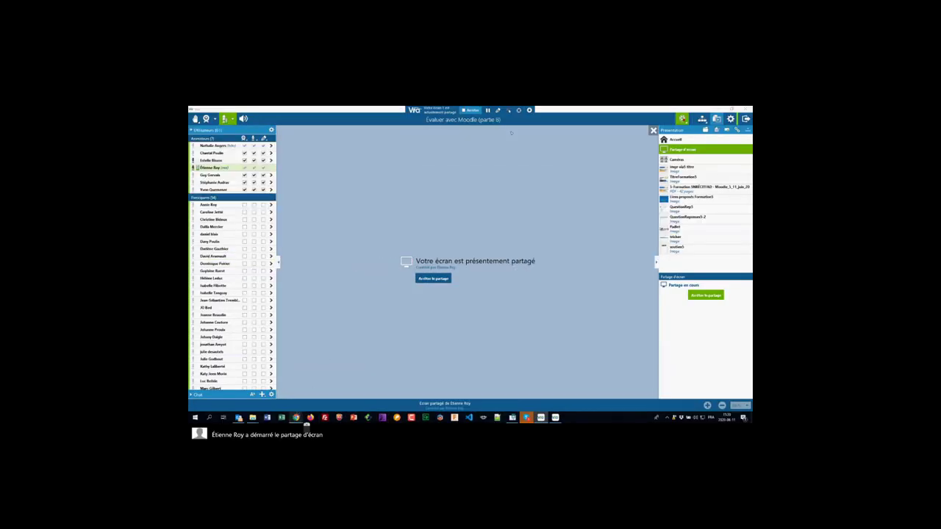
Step: Switch to the Chrome window with the question bank and add a new Vrai/Faux question
{"action": "mouse_move", "coordinate": [309, 419]}
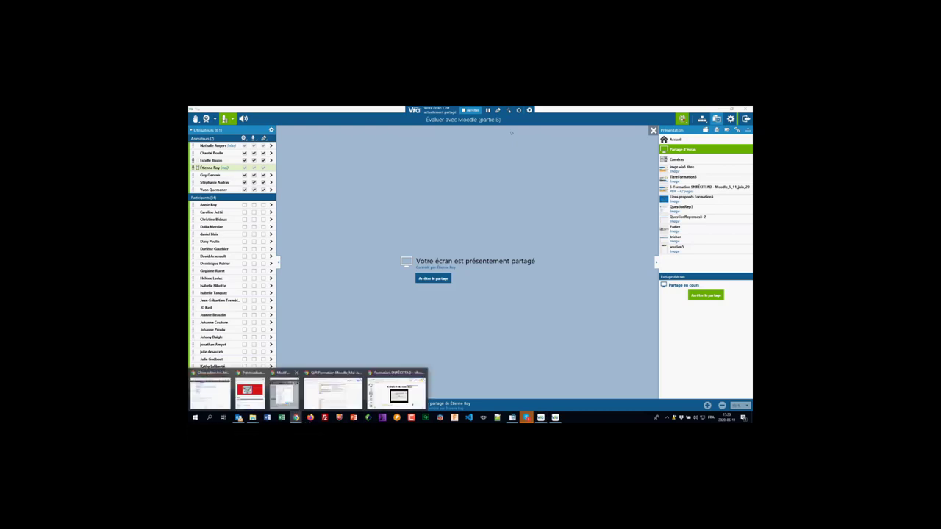
{"action": "left_click", "coordinate": [283, 397]}
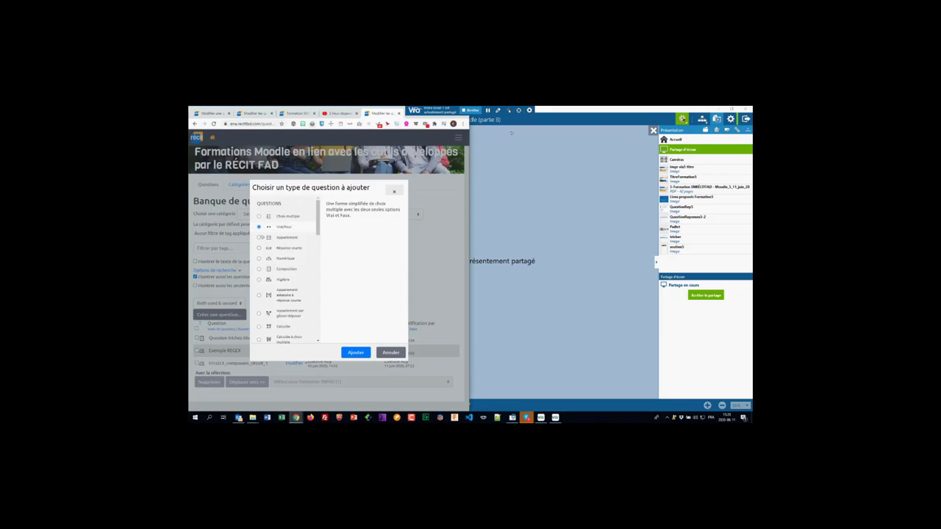
{"action": "left_click", "coordinate": [357, 353]}
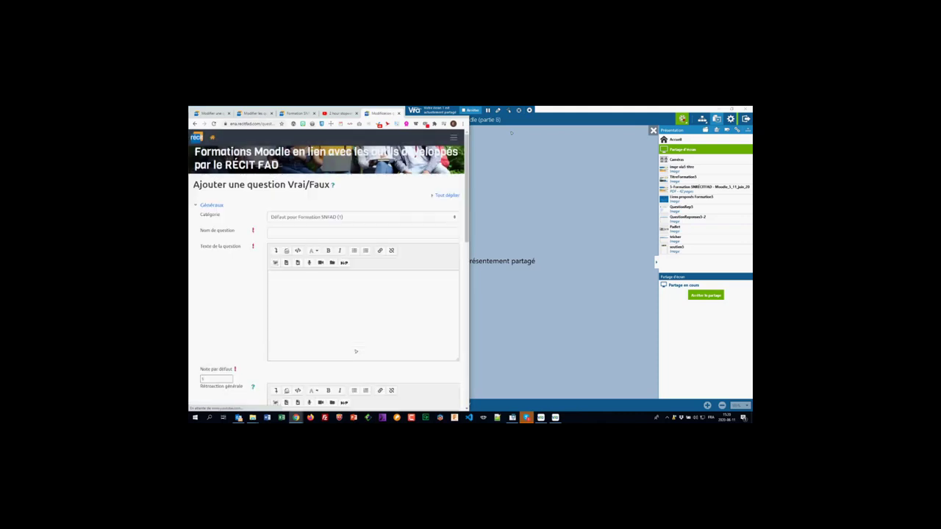
Step: Name the new Vrai/Faux question with a short code beginning with m1
{"action": "left_click", "coordinate": [279, 235]}
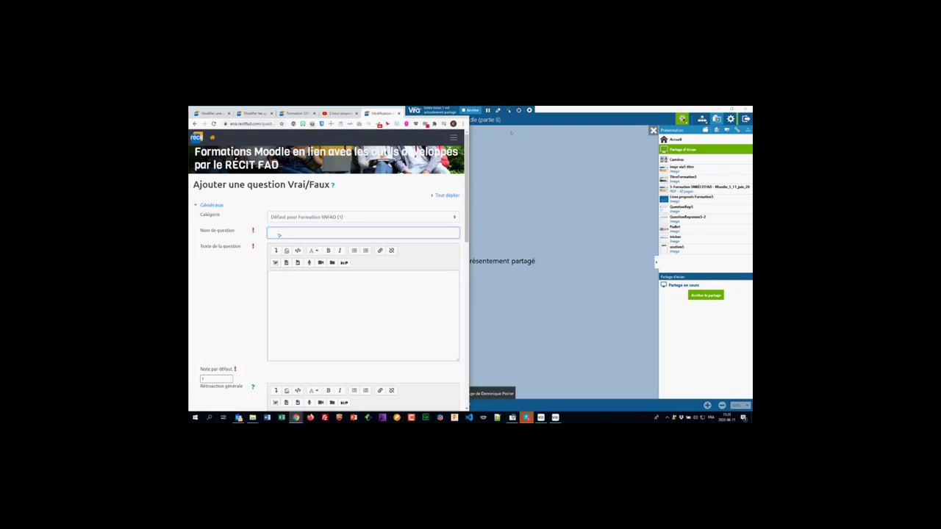
{"action": "type", "text": "m1q"}
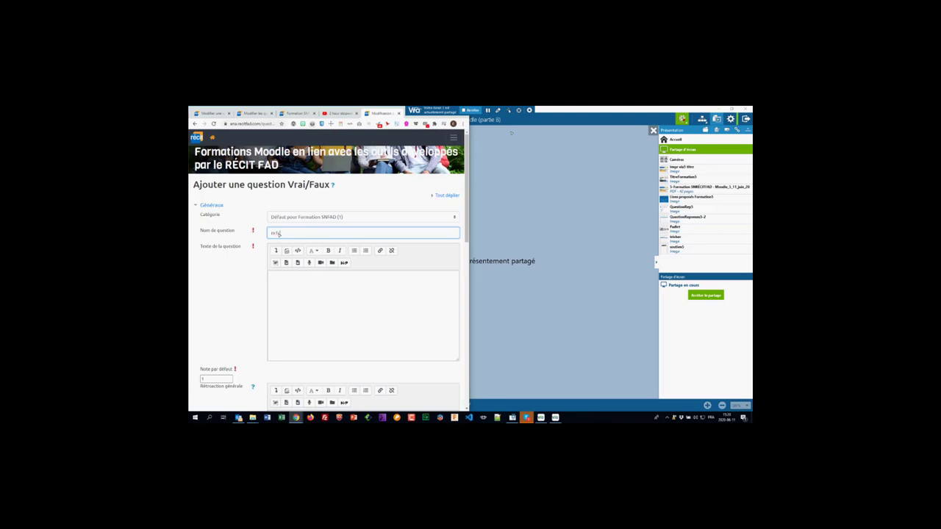
{"action": "type", "text": "1s1"}
{"action": "type", "text": "d"}
{"action": "type", "text": "1u1q1"}
Step: Paste the statement giving the host's first name as the question text, and replace its underlined word with "amatrice"
{"action": "left_click", "coordinate": [274, 281]}
{"action": "key", "text": "ctrl+v"}
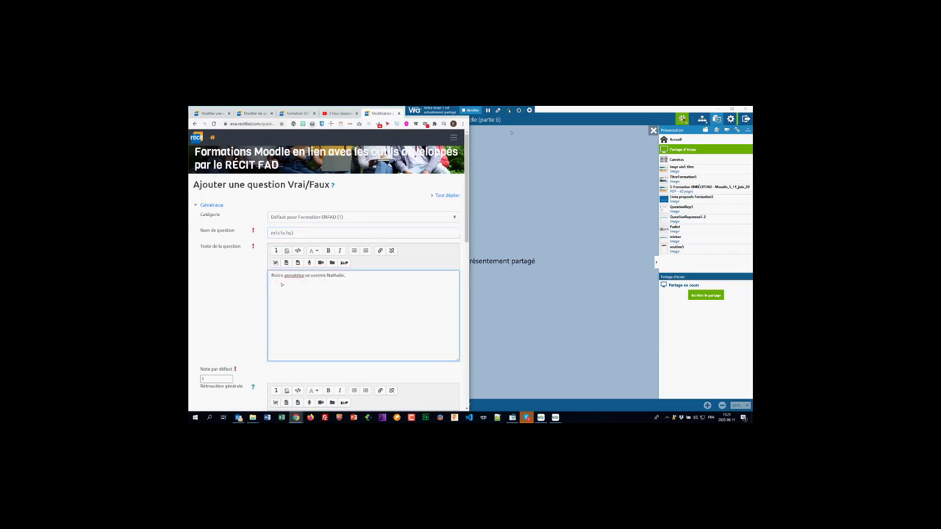
{"action": "right_click", "coordinate": [294, 276]}
{"action": "left_click", "coordinate": [293, 280]}
Step: Set the correct answer to Vrai and save the question to the question bank
{"action": "scroll", "coordinate": [304, 311], "scroll_direction": "down", "scroll_amount": 1}
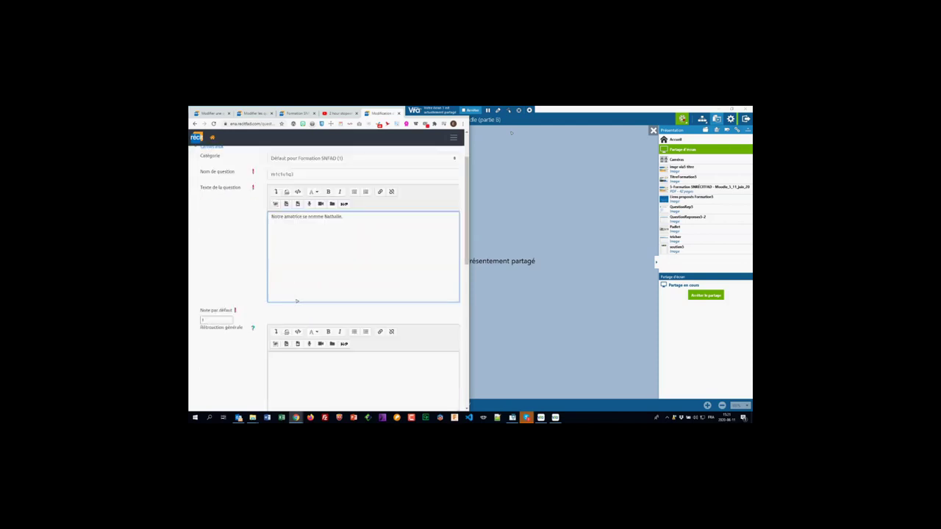
{"action": "scroll", "coordinate": [297, 301], "scroll_direction": "down", "scroll_amount": 2}
{"action": "scroll", "coordinate": [295, 300], "scroll_direction": "down", "scroll_amount": 1}
{"action": "left_click", "coordinate": [277, 351]}
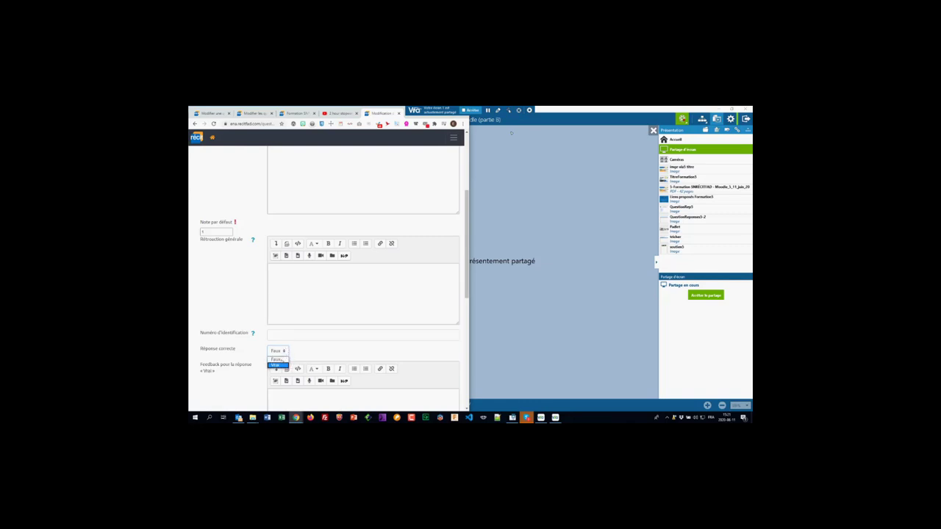
{"action": "left_click", "coordinate": [283, 365]}
{"action": "scroll", "coordinate": [276, 357], "scroll_direction": "down", "scroll_amount": 5}
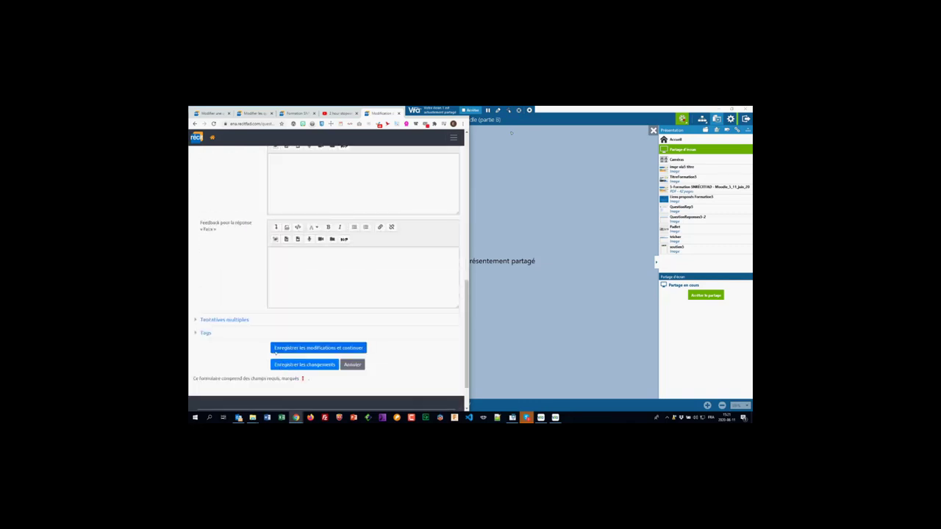
{"action": "left_click", "coordinate": [286, 365]}
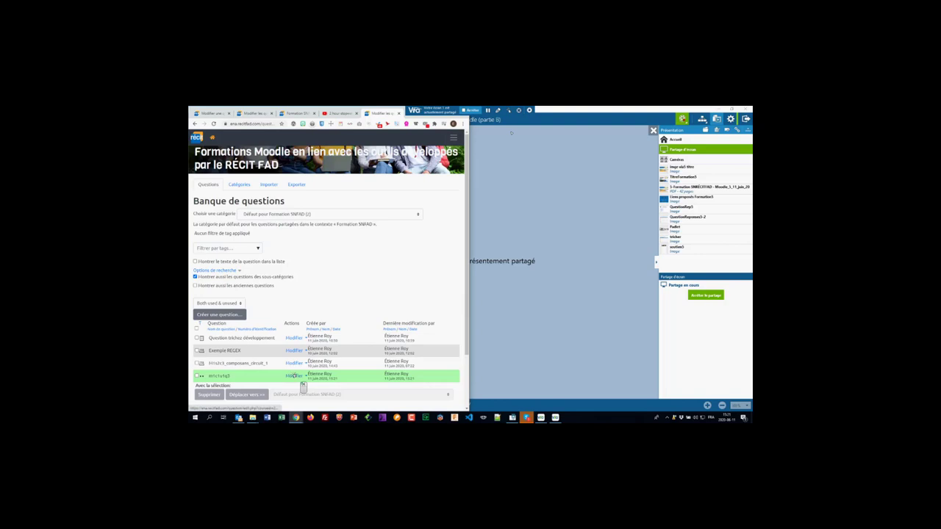
Step: Preview the new Vrai/Faux question, and bring up the Chrome window showing the circuit components question preview
{"action": "left_click", "coordinate": [293, 375]}
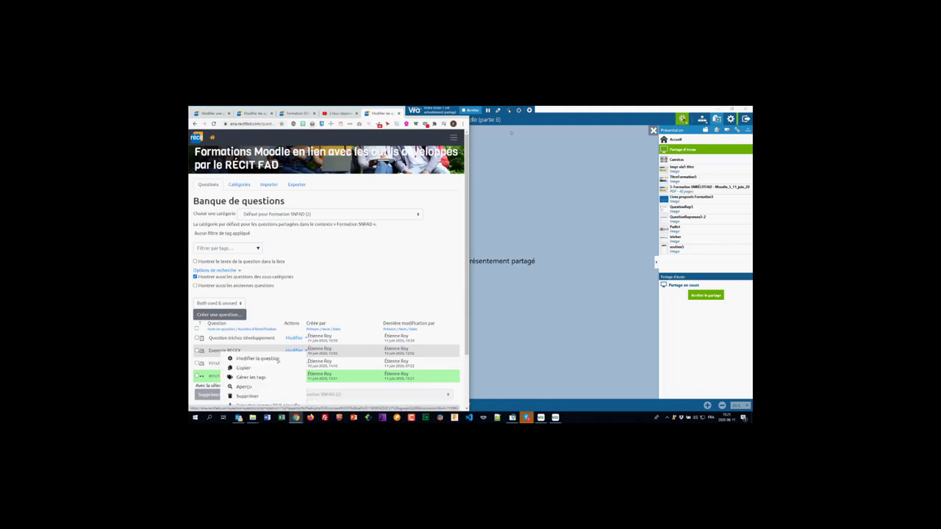
{"action": "left_click", "coordinate": [265, 387]}
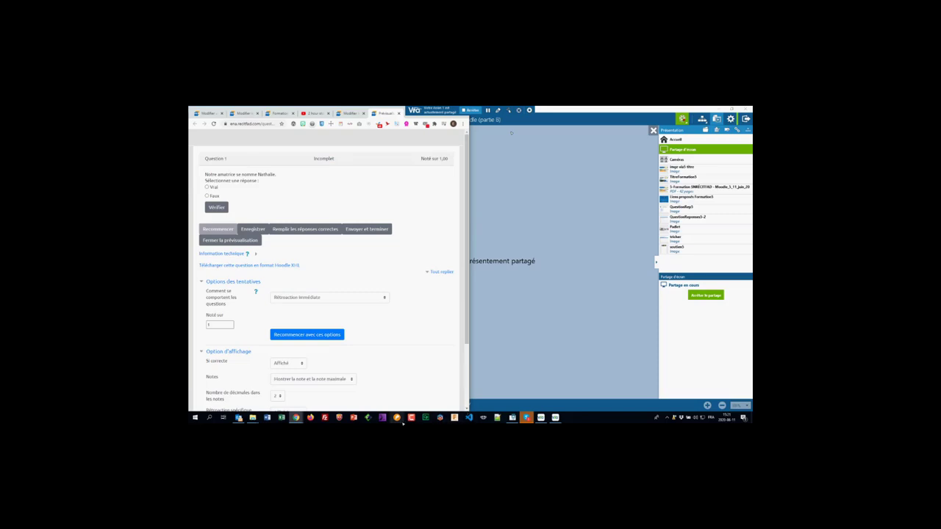
{"action": "mouse_move", "coordinate": [307, 425]}
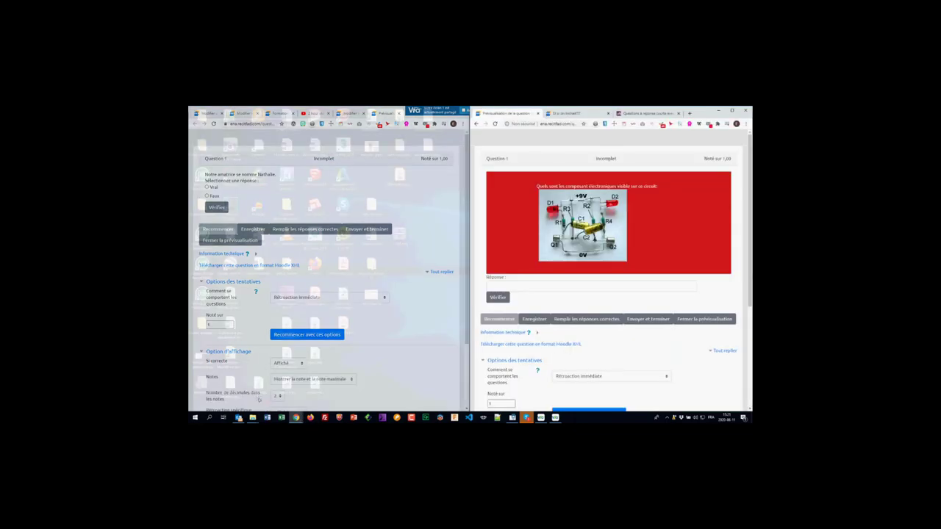
{"action": "left_click", "coordinate": [250, 392]}
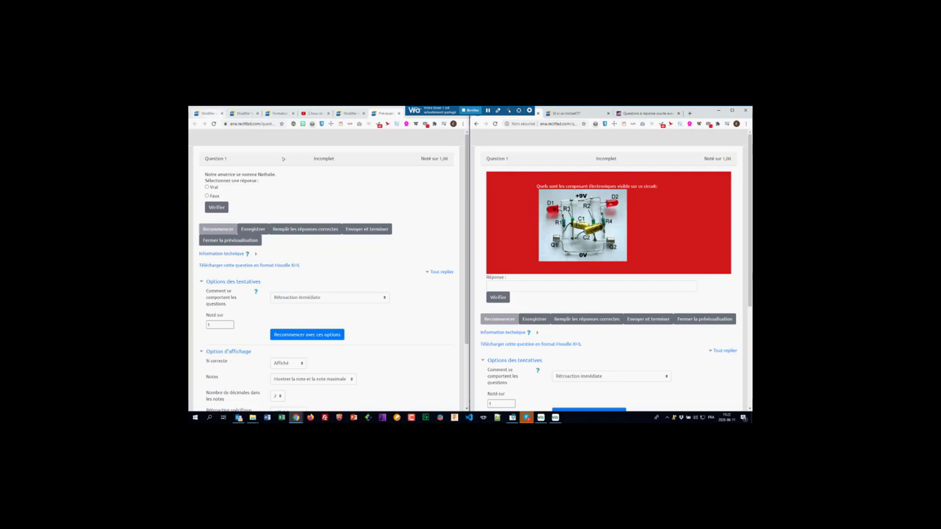
Step: Examine the circuit components regular expression question's edit form from its general settings down to answer 1
{"action": "left_click", "coordinate": [212, 114]}
{"action": "scroll", "coordinate": [278, 188], "scroll_direction": "up", "scroll_amount": 5}
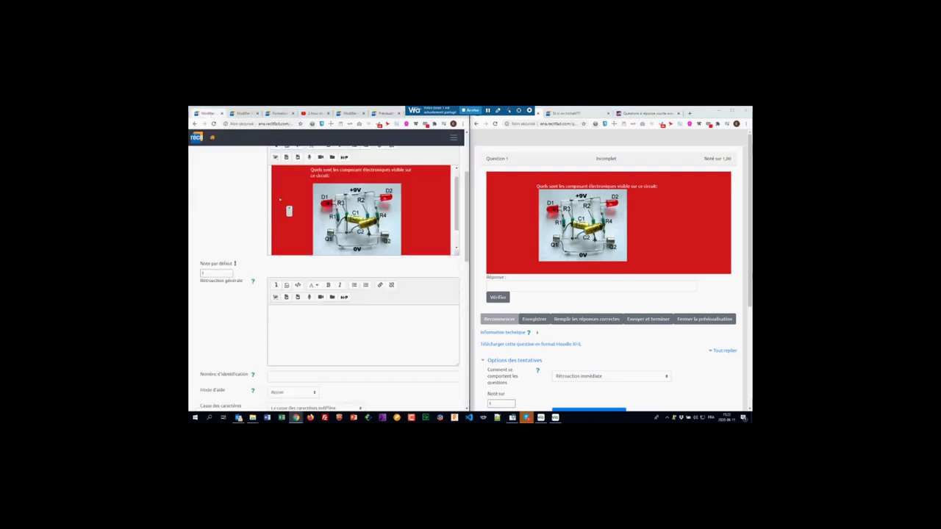
{"action": "scroll", "coordinate": [248, 211], "scroll_direction": "up", "scroll_amount": 1}
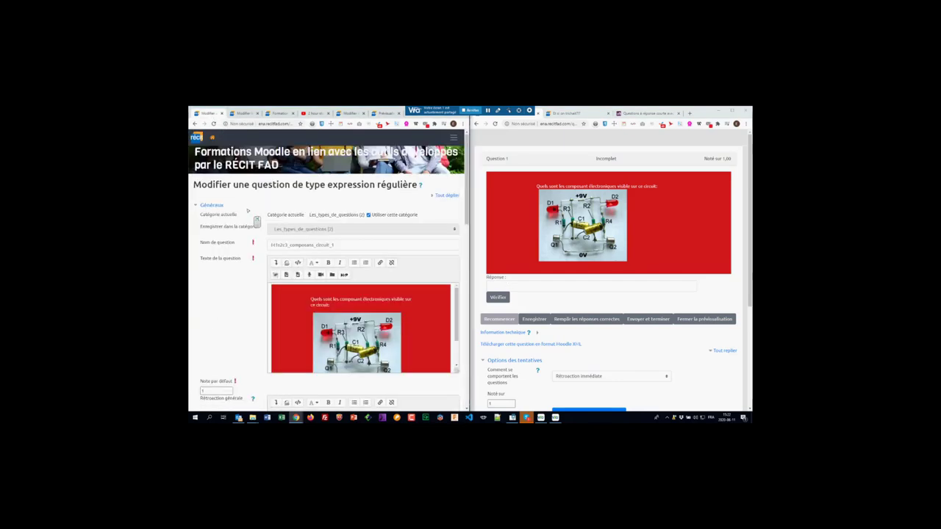
{"action": "scroll", "coordinate": [276, 208], "scroll_direction": "down", "scroll_amount": 2}
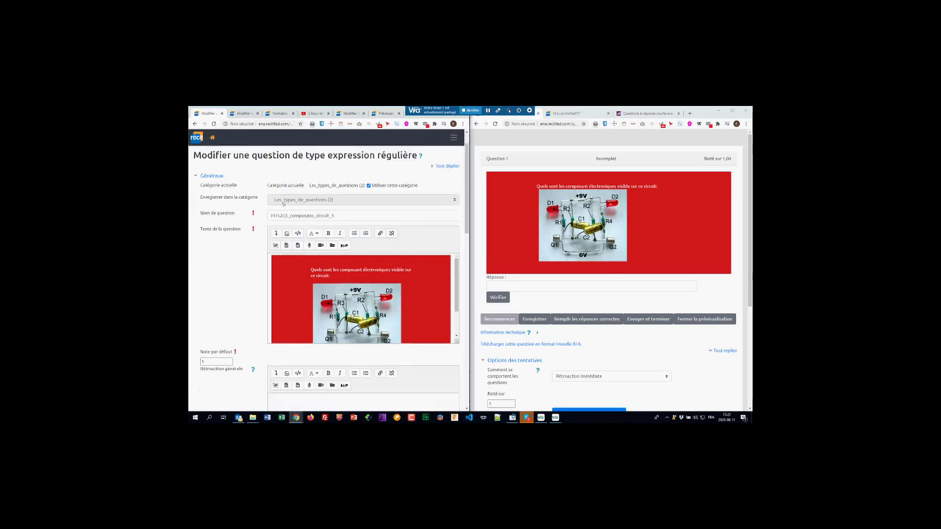
{"action": "scroll", "coordinate": [250, 237], "scroll_direction": "down", "scroll_amount": 5}
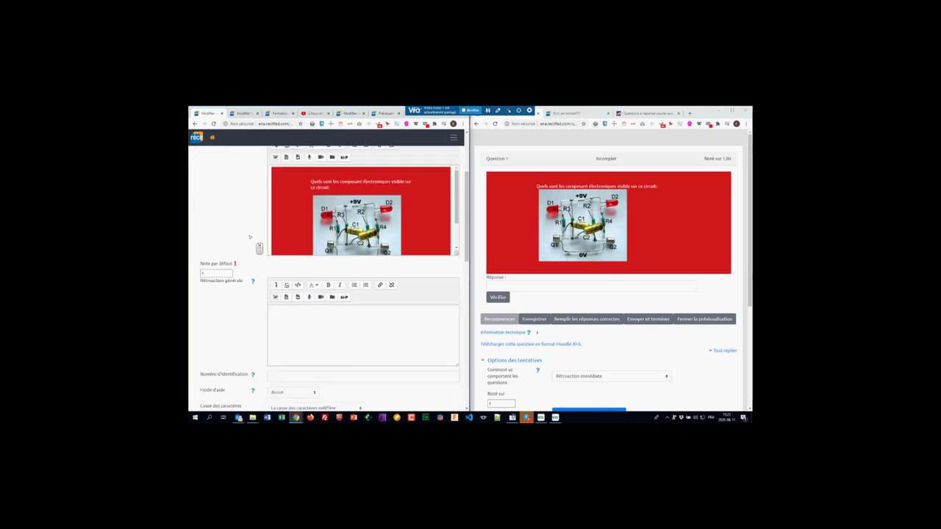
{"action": "scroll", "coordinate": [250, 236], "scroll_direction": "down", "scroll_amount": 2}
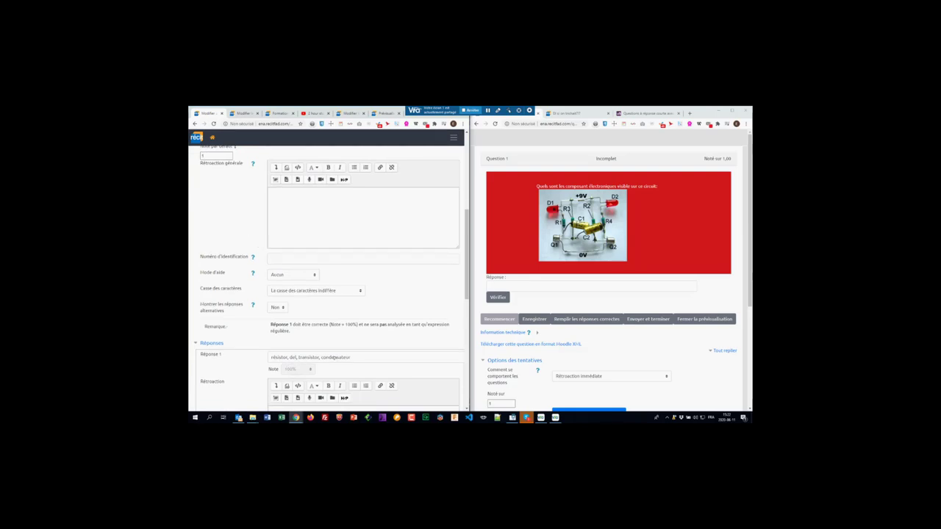
Step: Paste the permutation expression "[[_résistor,_ _del,_ _transistor,_ _condensateur,_]]" as answer 2 of the circuit components question
{"action": "scroll", "coordinate": [338, 357], "scroll_direction": "down", "scroll_amount": 2}
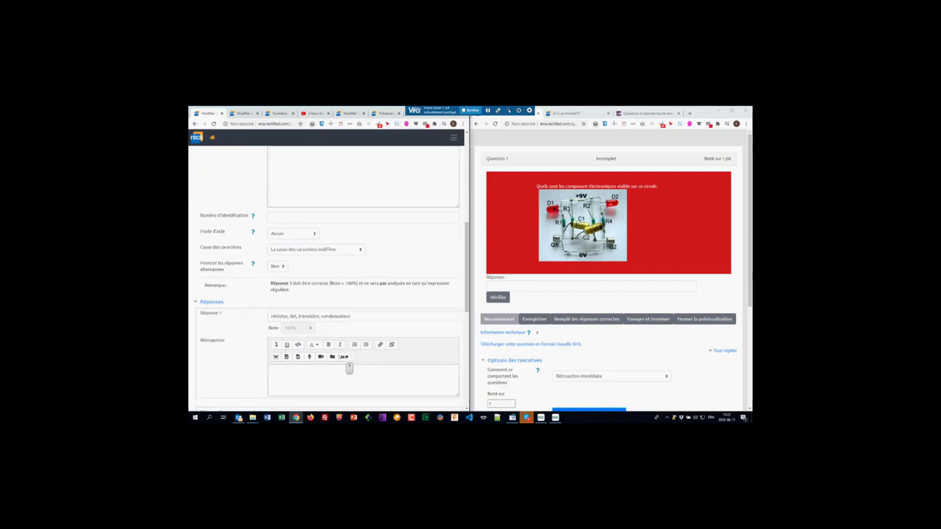
{"action": "scroll", "coordinate": [339, 356], "scroll_direction": "down", "scroll_amount": 1}
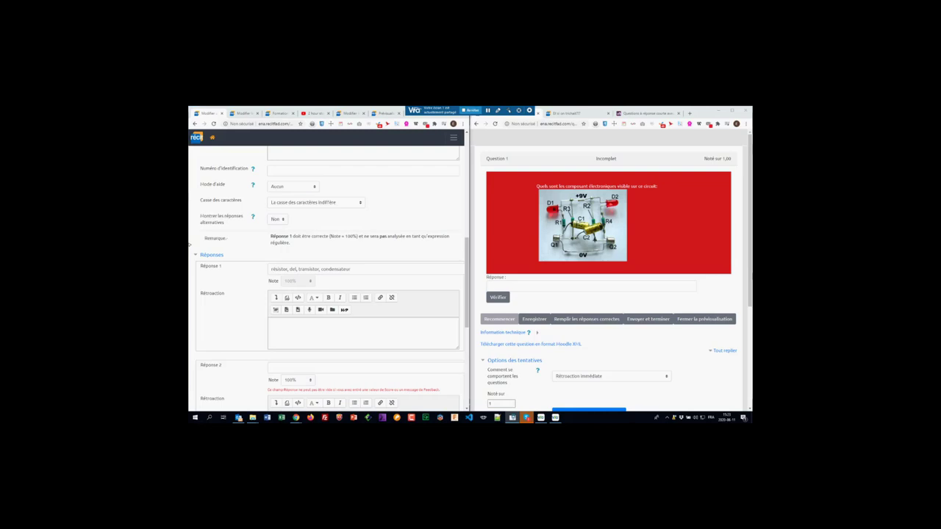
{"action": "left_click", "coordinate": [308, 369]}
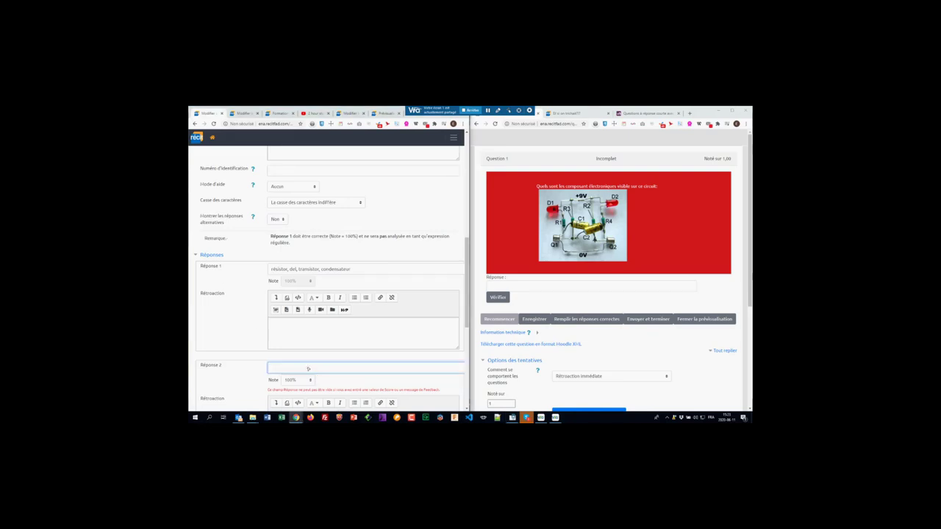
{"action": "key", "text": "ctrl+v"}
Step: Replace the answer 2 expression with the full version starting with "(Il y a |)" that allows optional "des", plurals and commas
{"action": "scroll", "coordinate": [412, 346], "scroll_direction": "down", "scroll_amount": 1}
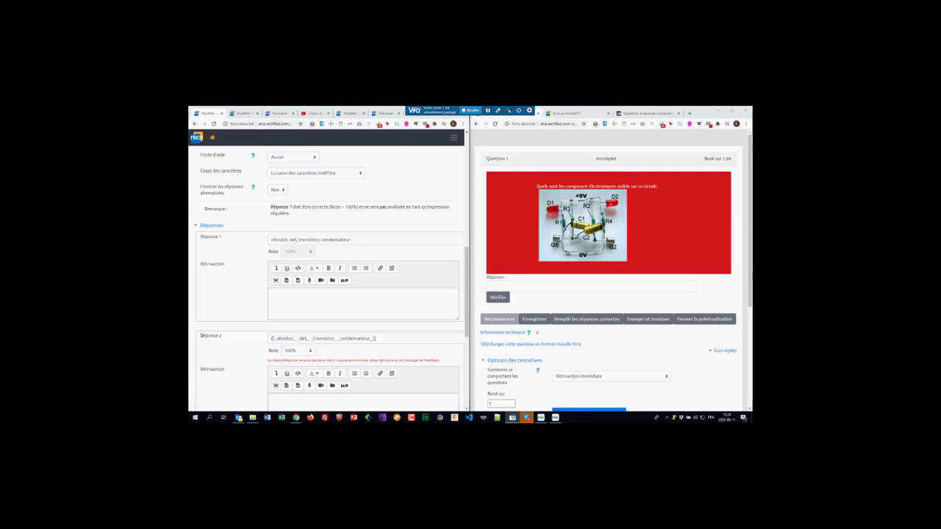
{"action": "left_click", "coordinate": [379, 339]}
{"action": "triple_click", "coordinate": [380, 339]}
{"action": "key", "text": "ctrl+v"}
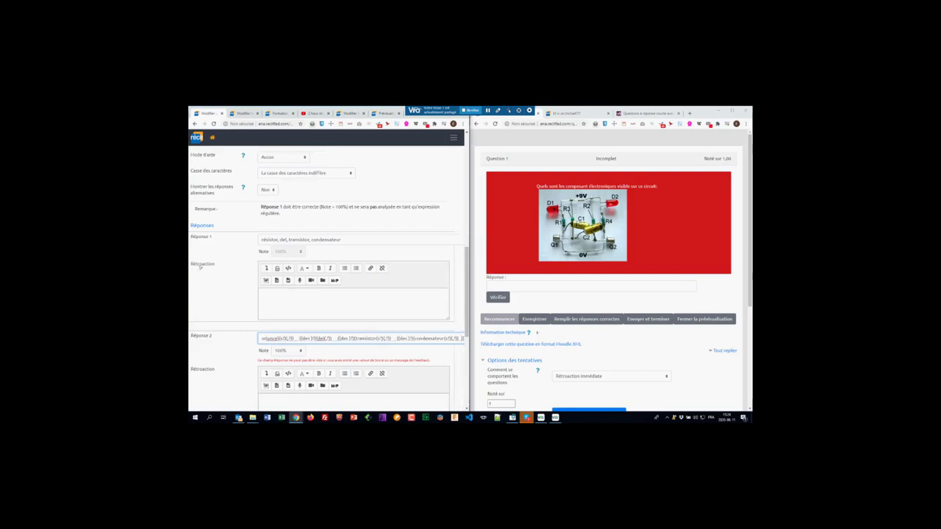
Step: Examine the full regular expression on line 17 of the text editor file, including its optional "(Il y a |)" part, and return to the question form
{"action": "key", "text": "alt+Tab"}
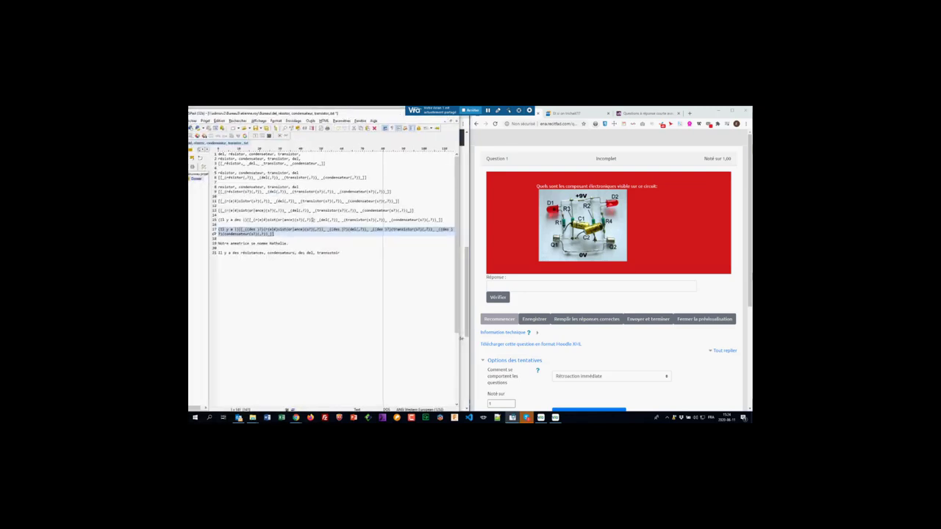
{"action": "left_click", "coordinate": [238, 230]}
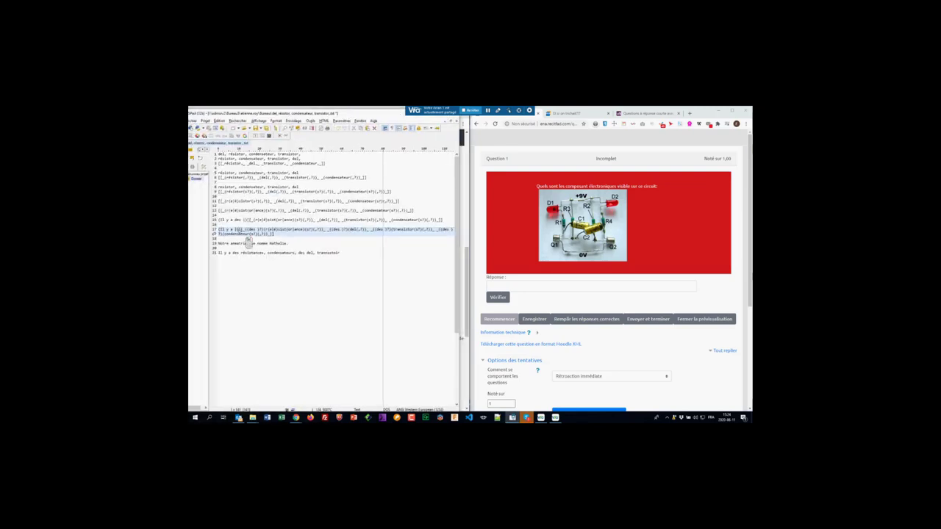
{"action": "left_click", "coordinate": [218, 231]}
{"action": "type", "text": "("}
{"action": "key", "text": "alt+Tab"}
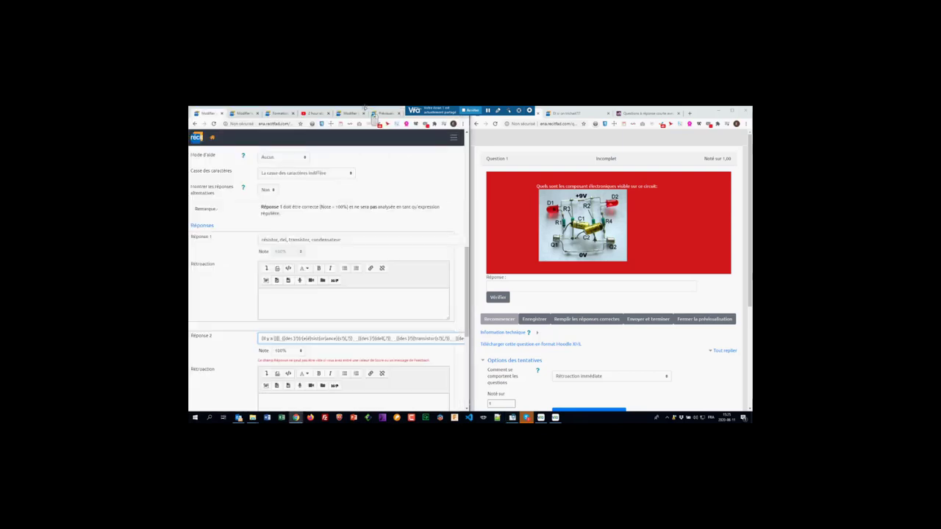
Step: Save the question's modifications while continuing to edit, and reload the circuit components question preview
{"action": "scroll", "coordinate": [381, 242], "scroll_direction": "down", "scroll_amount": 3}
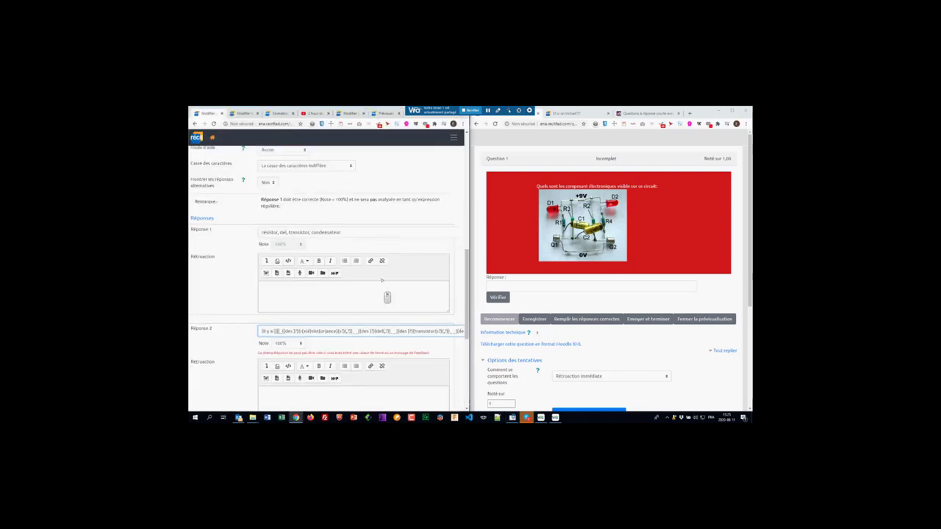
{"action": "scroll", "coordinate": [377, 294], "scroll_direction": "down", "scroll_amount": 3}
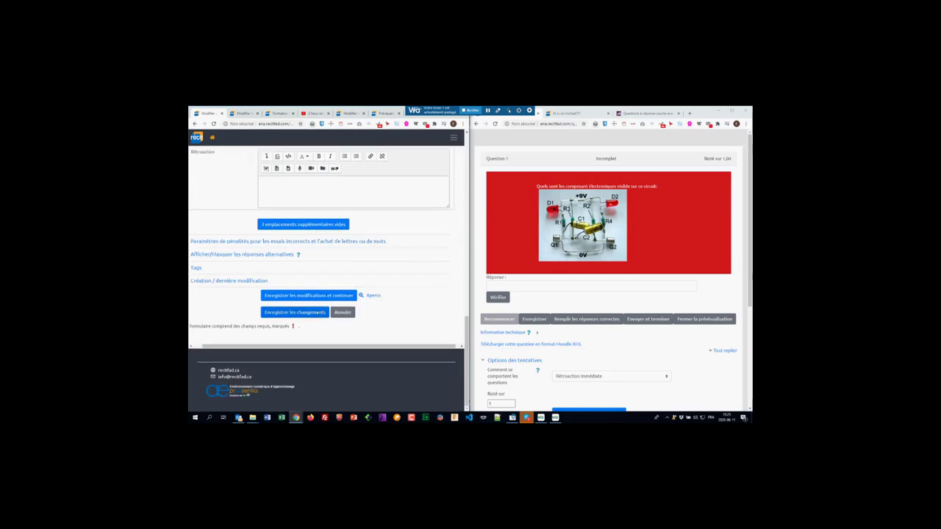
{"action": "left_click", "coordinate": [308, 295]}
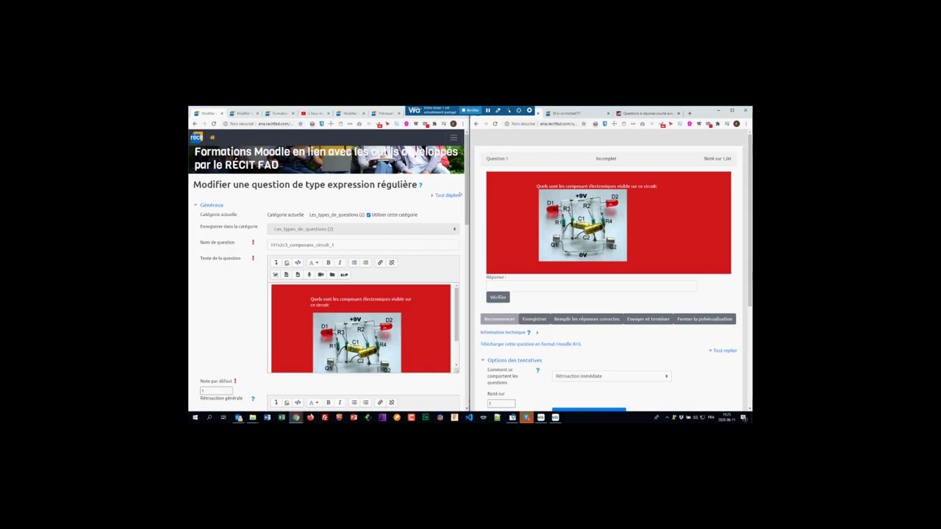
{"action": "left_click", "coordinate": [494, 124]}
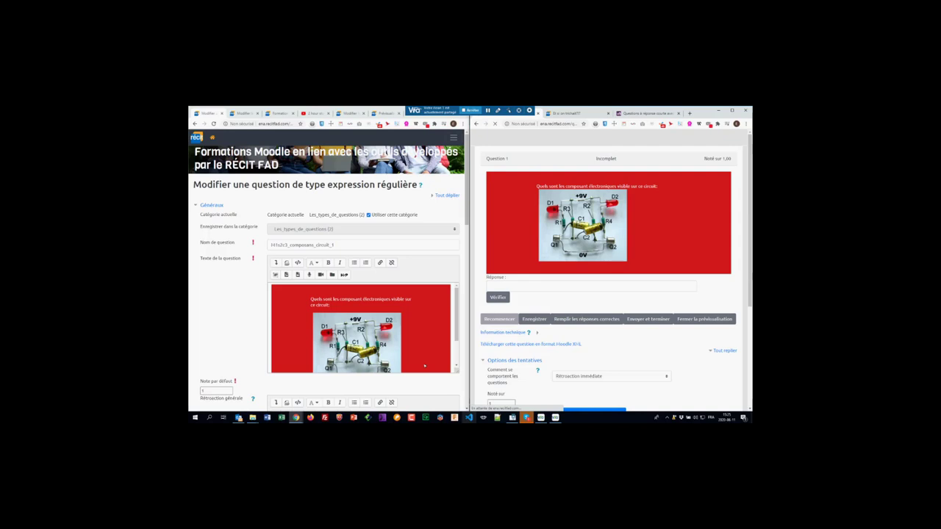
Step: Copy the "Il y a des résistances, condensateurs, des del" test sentence from the text editor into the preview's answer field
{"action": "left_click", "coordinate": [513, 419]}
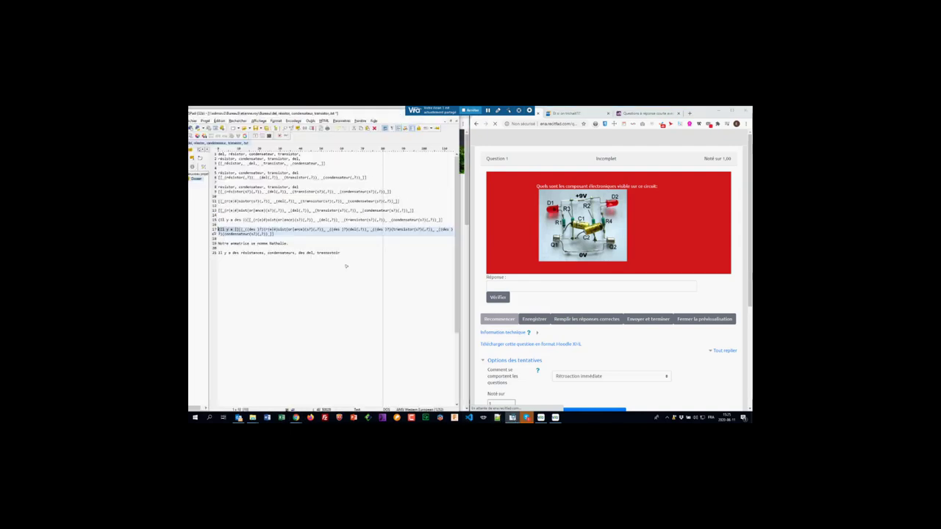
{"action": "left_click", "coordinate": [347, 265]}
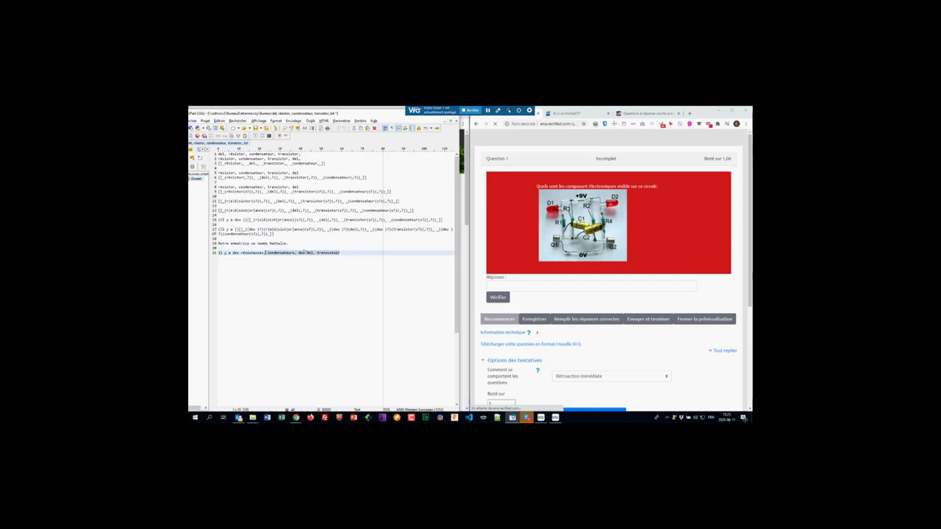
{"action": "mouse_move", "coordinate": [219, 253]}
{"action": "left_mouse_down"}
{"action": "mouse_move", "coordinate": [240, 253]}
{"action": "mouse_move", "coordinate": [221, 253]}
{"action": "left_mouse_up"}
{"action": "left_click", "coordinate": [219, 253]}
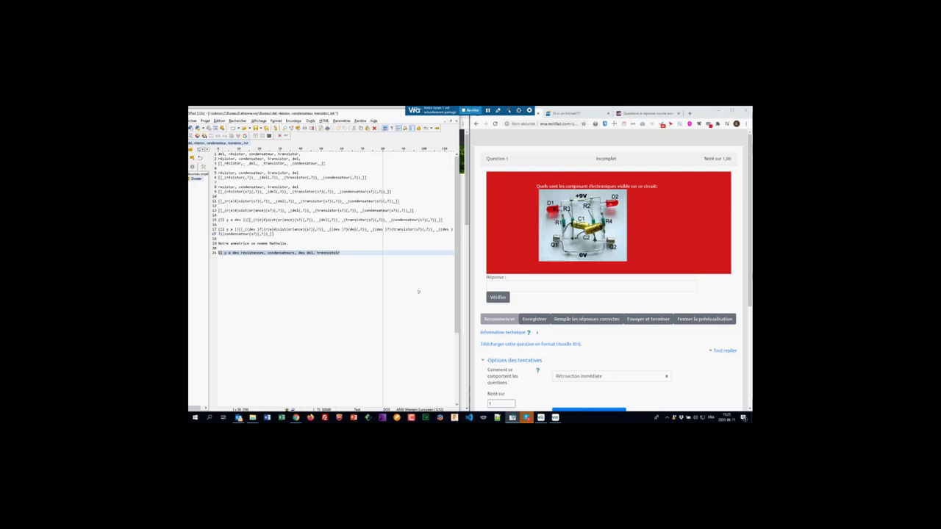
{"action": "left_click", "coordinate": [492, 286]}
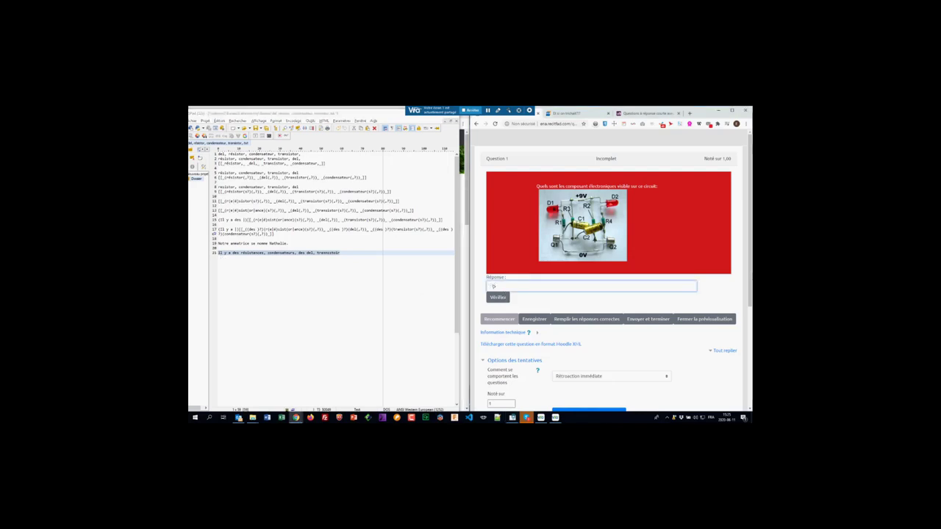
{"action": "type", "text": "Il y a des résistances, condensateurs, des del, transistor"}
Step: Correct the last word of the preview answer to "transistor" with the spelling suggestion, and check the answer
{"action": "right_click", "coordinate": [597, 287]}
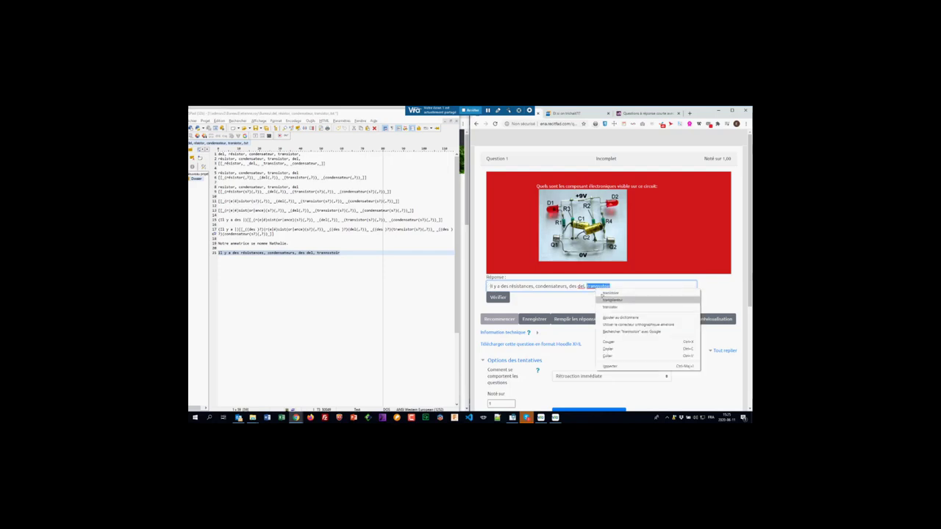
{"action": "left_click", "coordinate": [605, 300]}
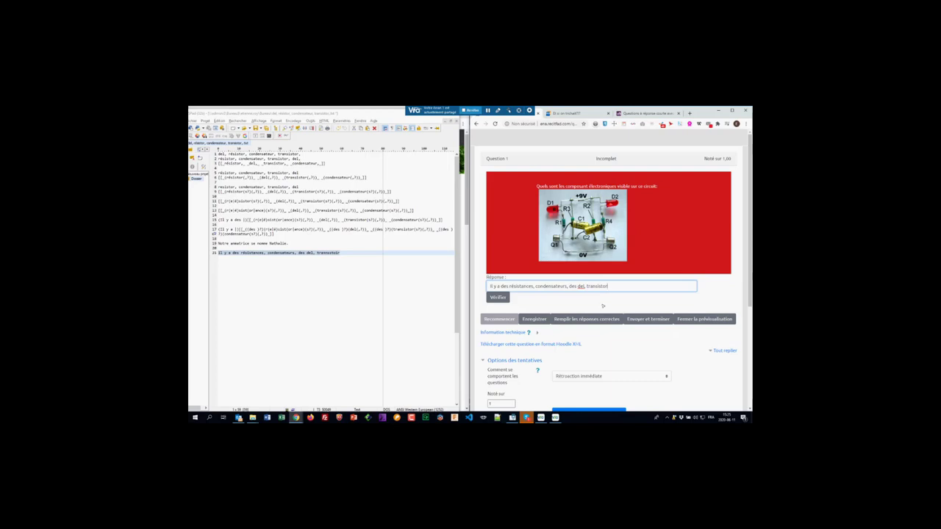
{"action": "left_click", "coordinate": [502, 298]}
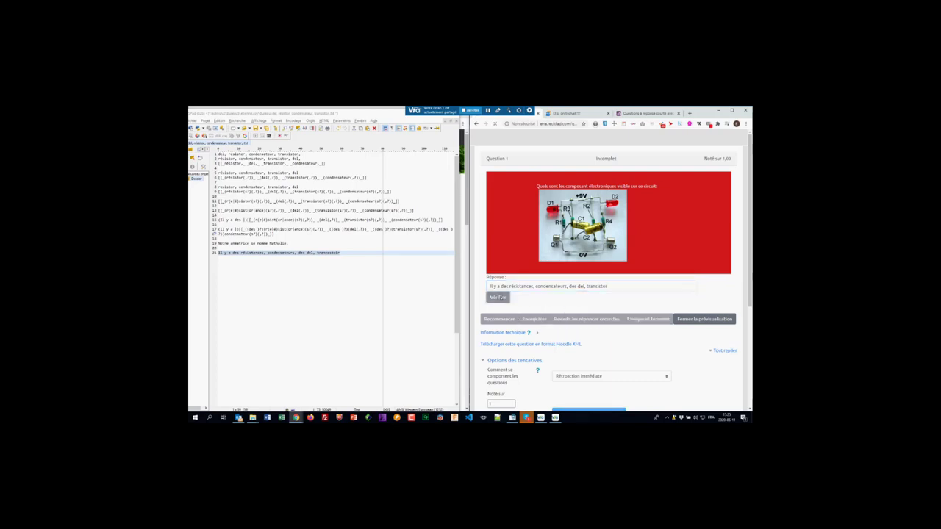